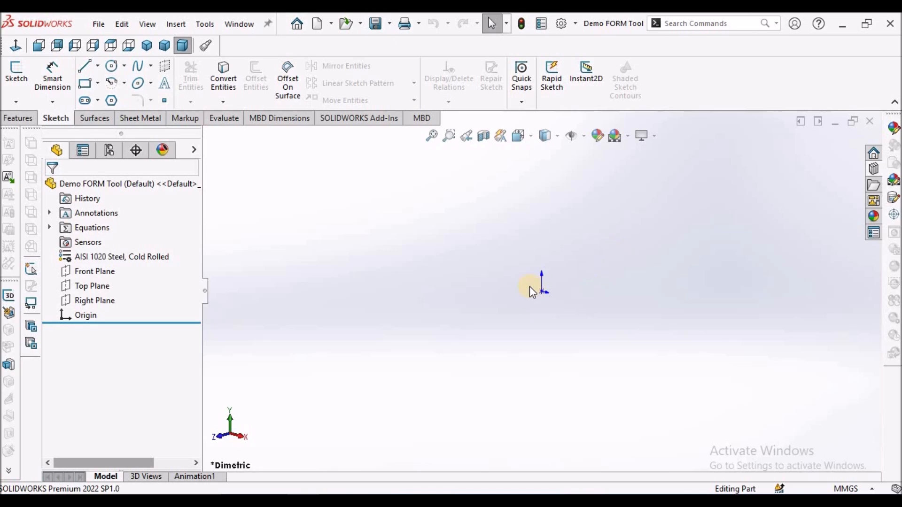
Step: Start a new sketch on the Top Plane
click(105, 286)
click(16, 71)
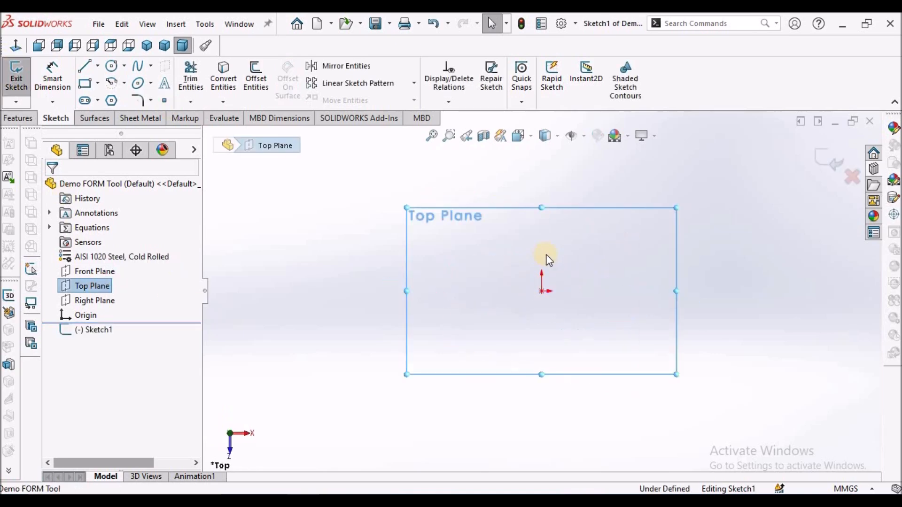
scroll(616, 271, up, 3)
scroll(661, 279, down, 1)
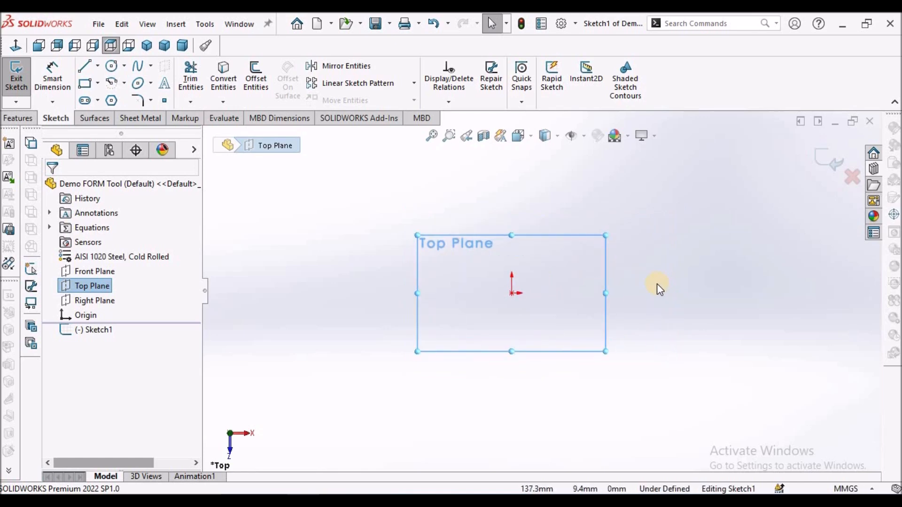
scroll(558, 291, down, 1)
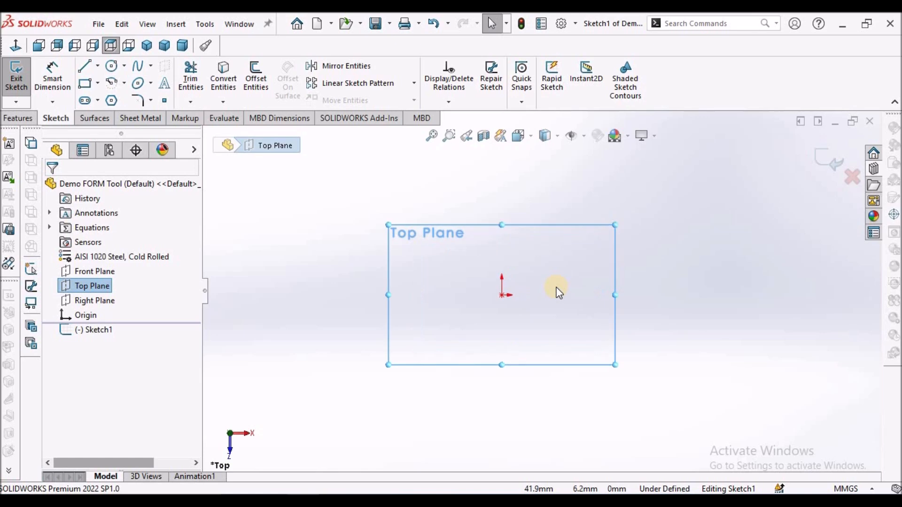
Step: Sketch a circle centred on the origin, about 82 mm in diameter
click(112, 67)
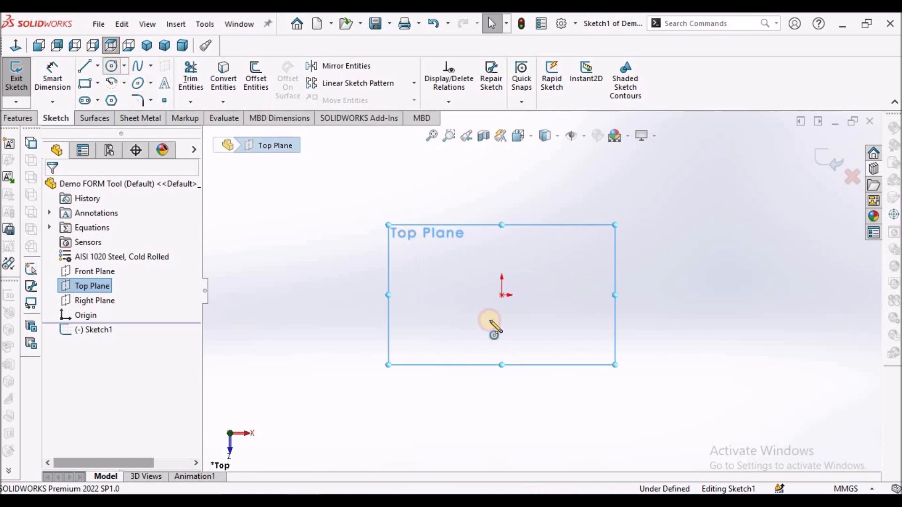
click(502, 295)
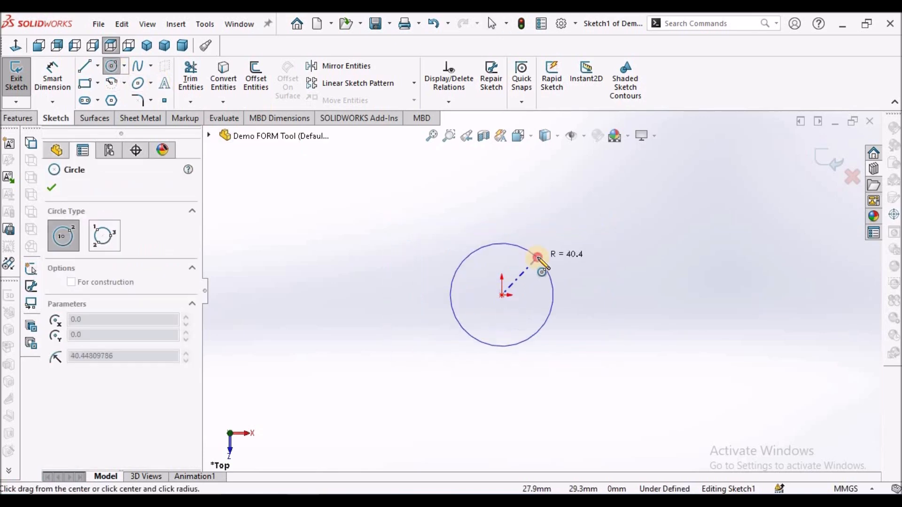
click(539, 262)
right_click(480, 223)
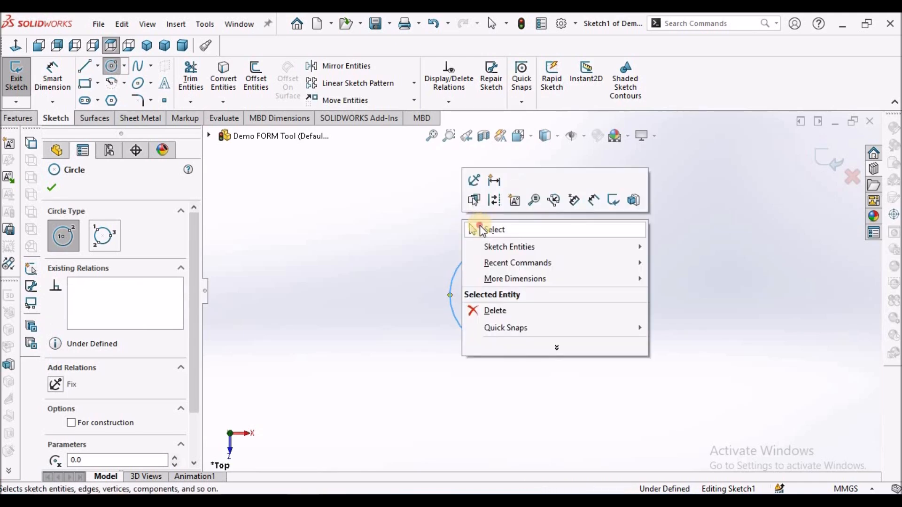
click(480, 225)
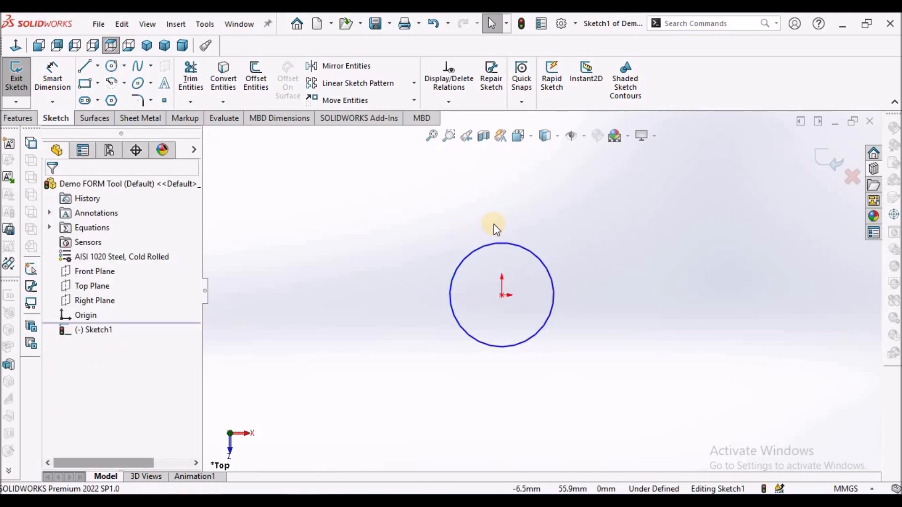
Step: Dimension the origin-centred circle with a diameter of 40 mm
click(61, 75)
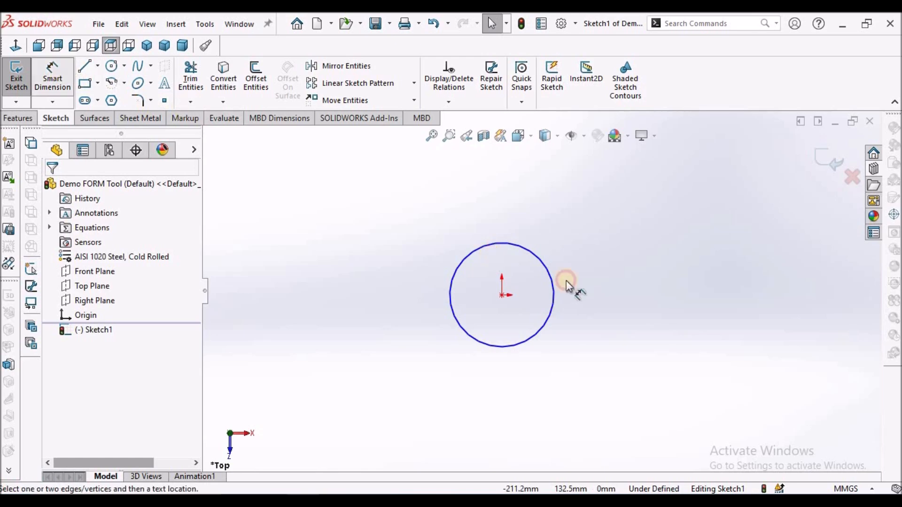
click(543, 266)
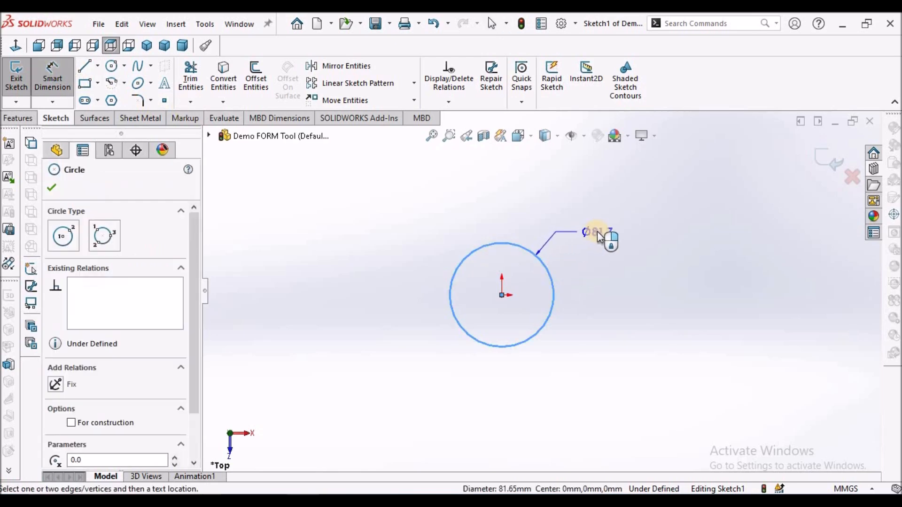
click(596, 231)
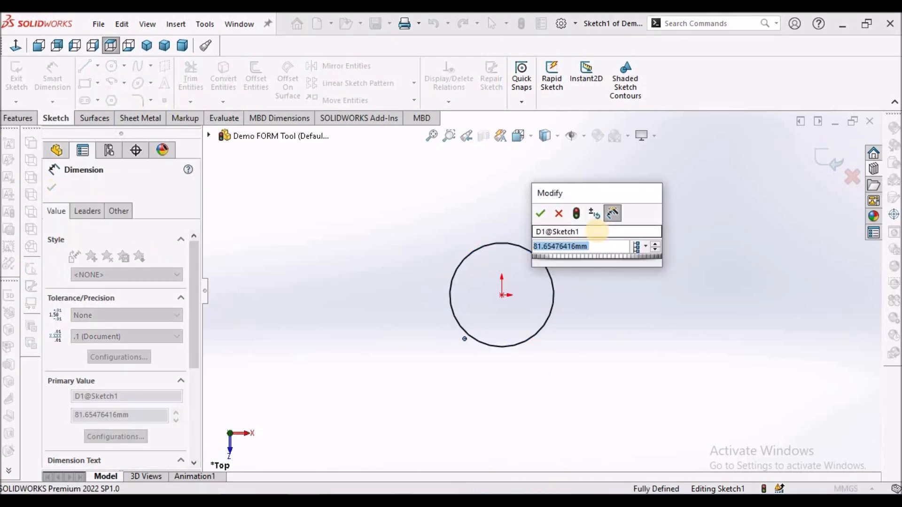
text(40)
key(Return)
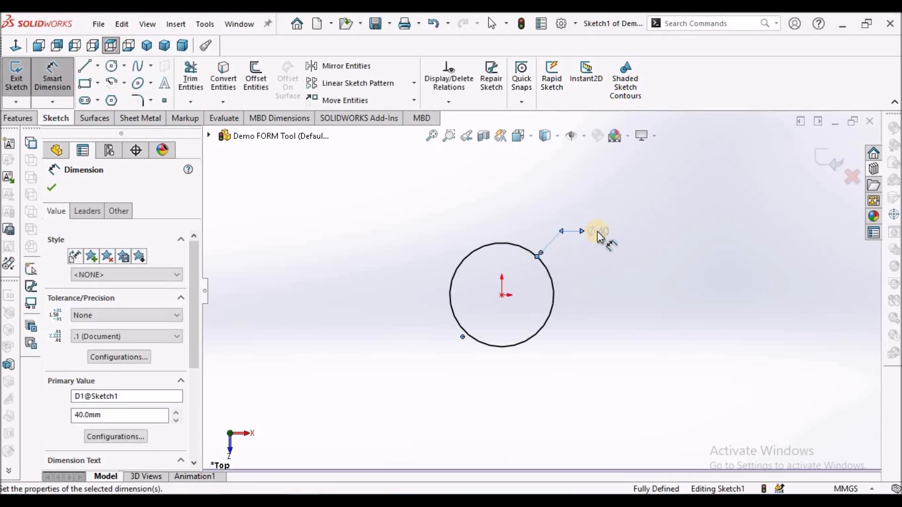
Step: Sketch a second, larger circle around the 40 mm circle, also centred on the origin
click(112, 66)
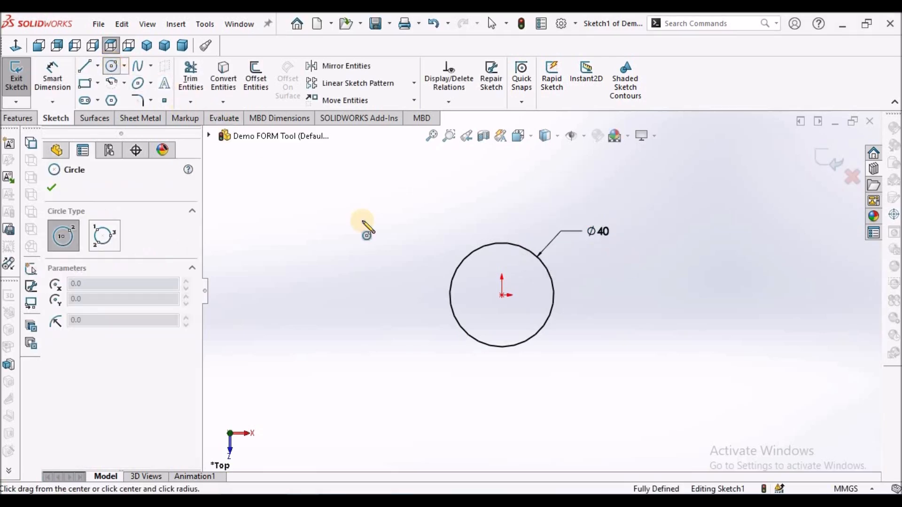
click(501, 295)
click(550, 246)
right_click(460, 182)
click(470, 183)
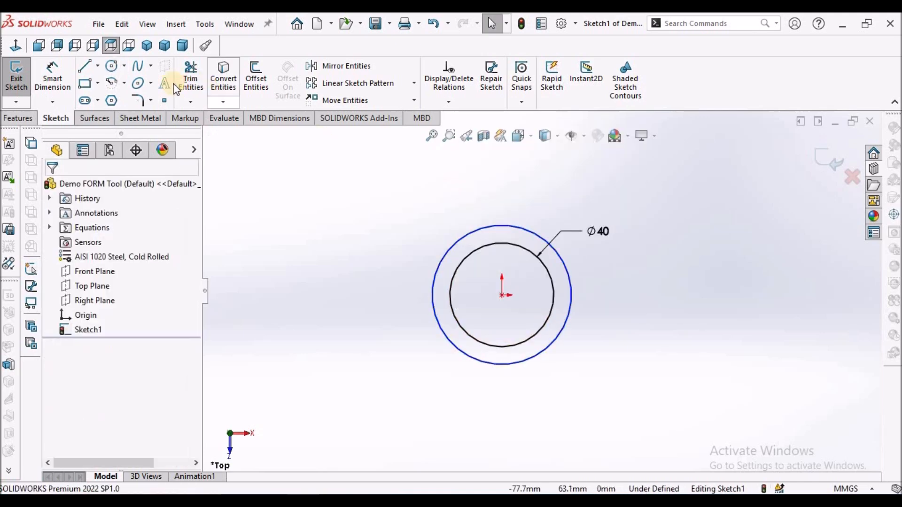
Step: Dimension the outer concentric circle with a diameter of 60 mm
click(52, 70)
click(515, 227)
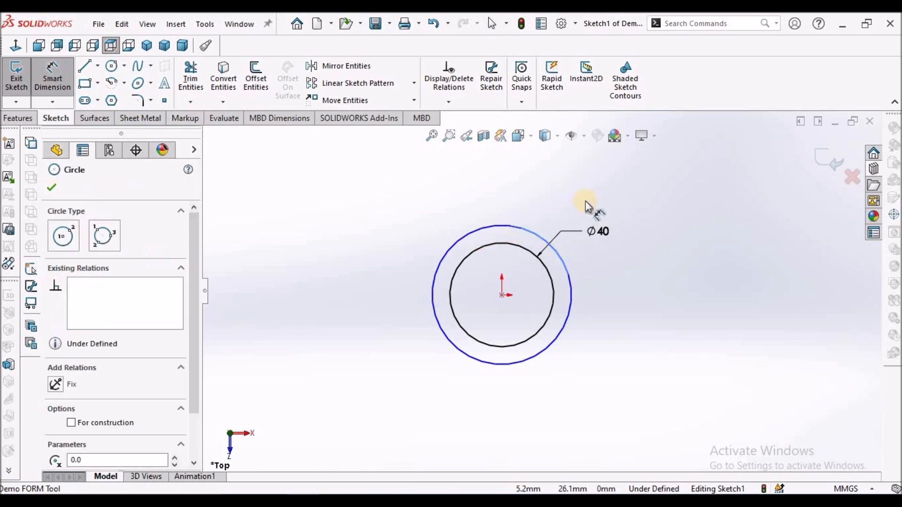
click(589, 195)
text(60)
key(Return)
click(678, 282)
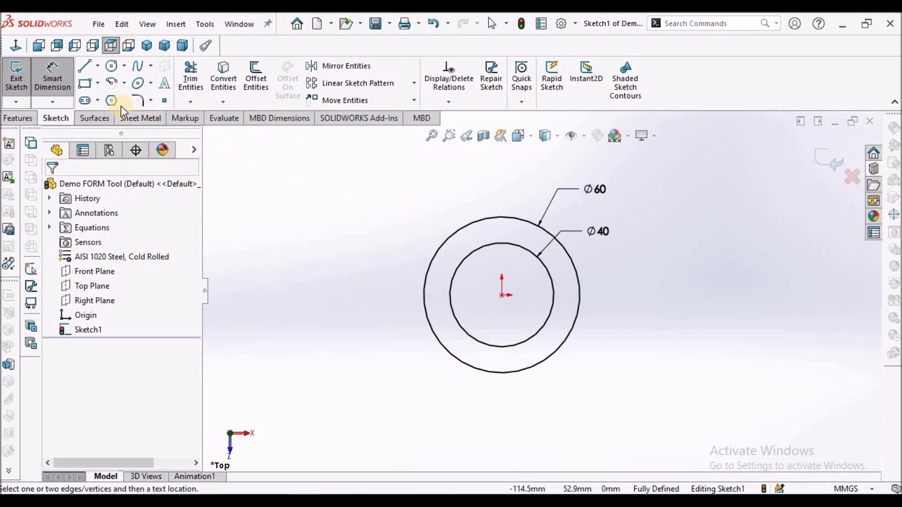
Step: Draw a horizontal midpoint line about 146 mm long, centred on the origin and extending past both circles
click(98, 67)
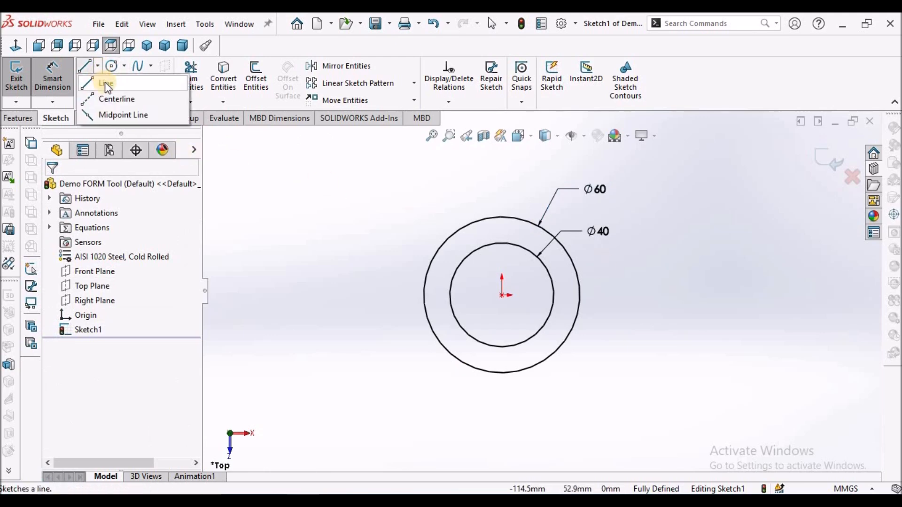
click(112, 117)
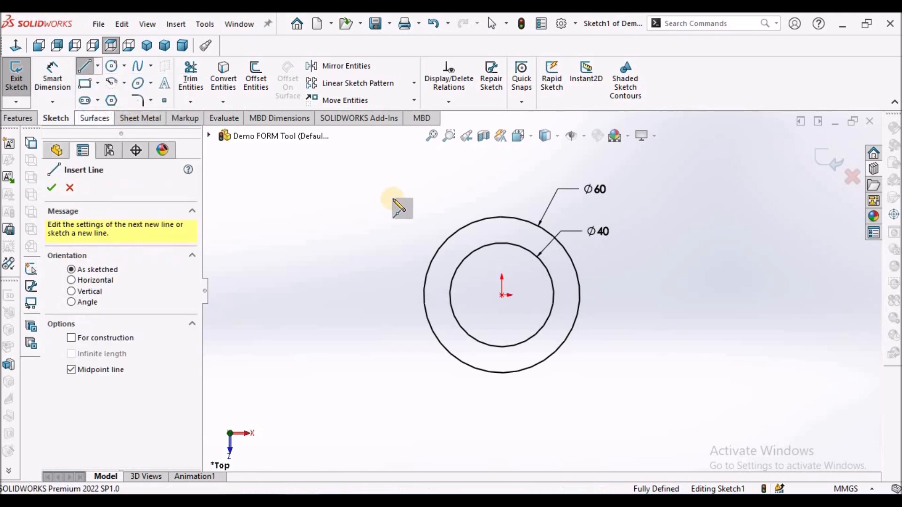
click(501, 296)
click(692, 294)
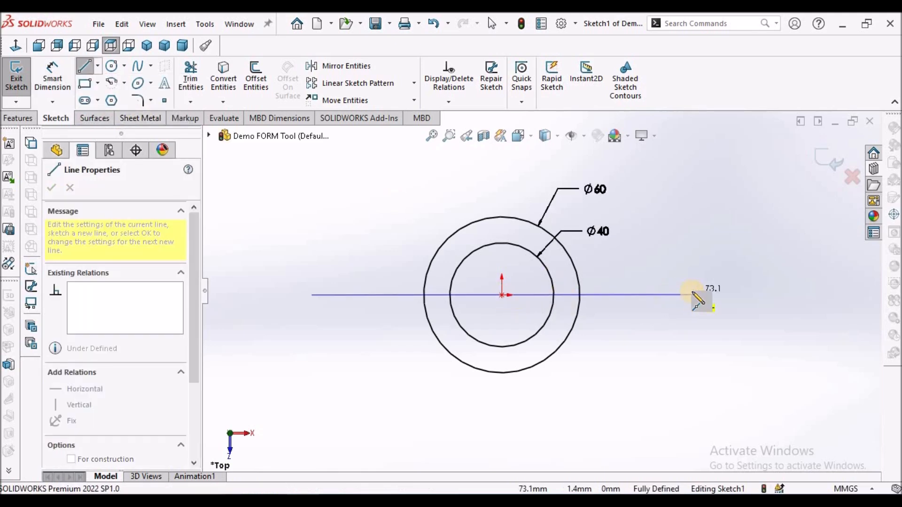
right_click(367, 192)
click(375, 203)
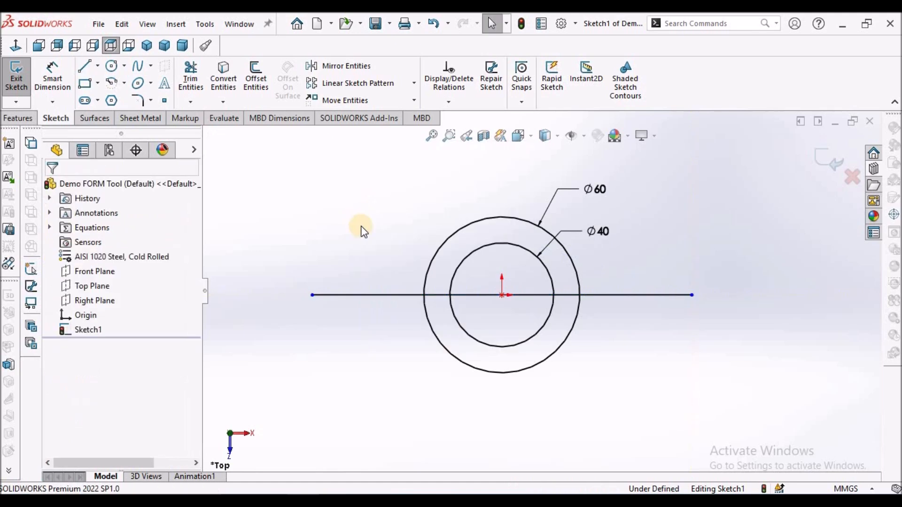
Step: Convert the horizontal line through the origin to construction geometry
click(384, 295)
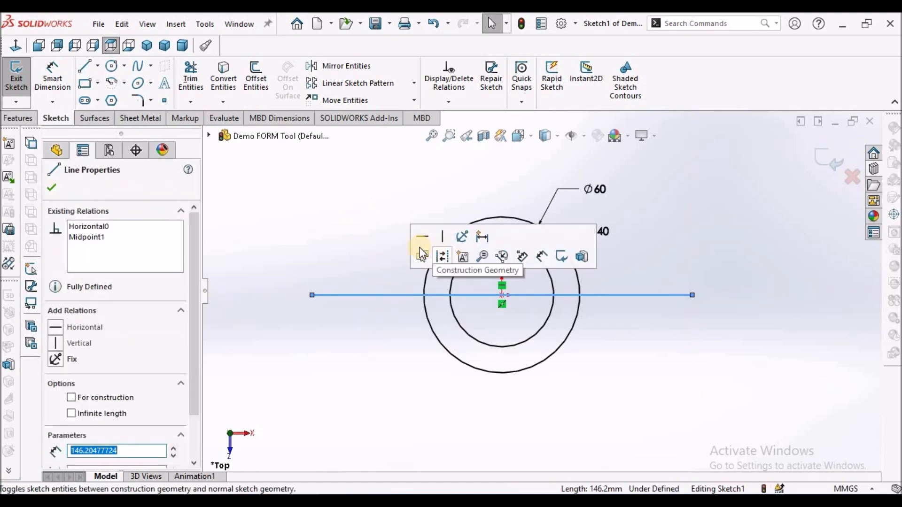
click(75, 397)
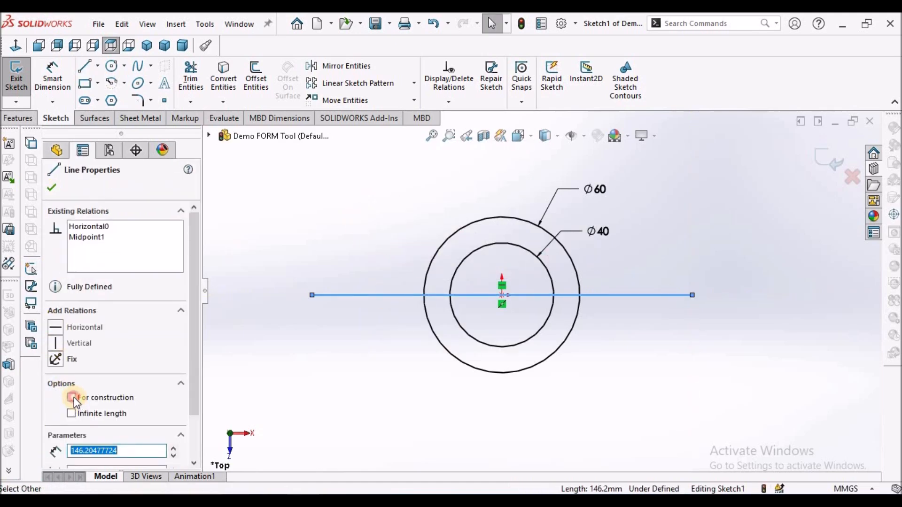
click(52, 188)
Step: Sketch a circle about 41 mm in diameter on the construction line's left endpoint and a smaller circle on its right endpoint
scroll(533, 327, up, 4)
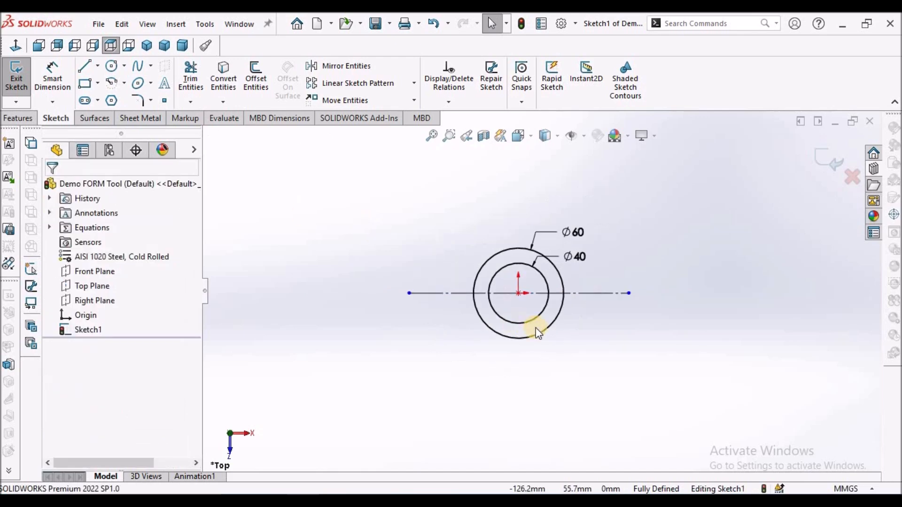
click(109, 68)
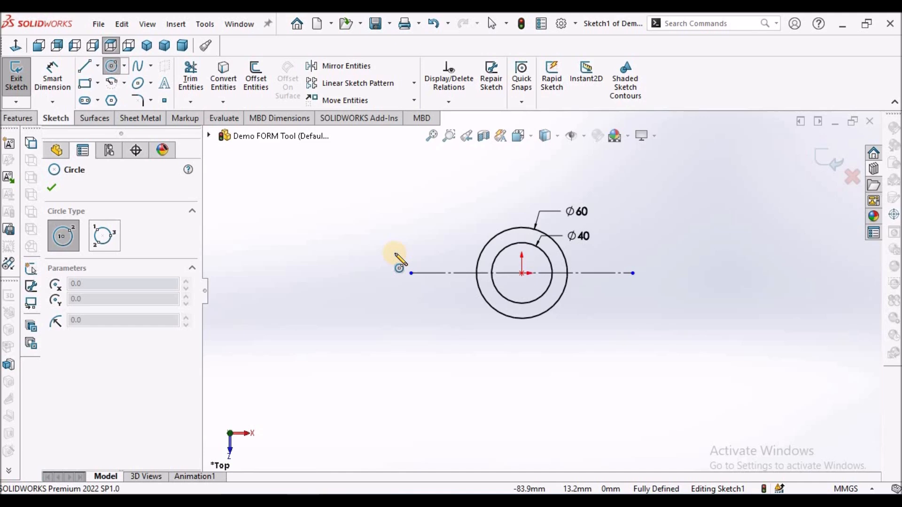
click(410, 273)
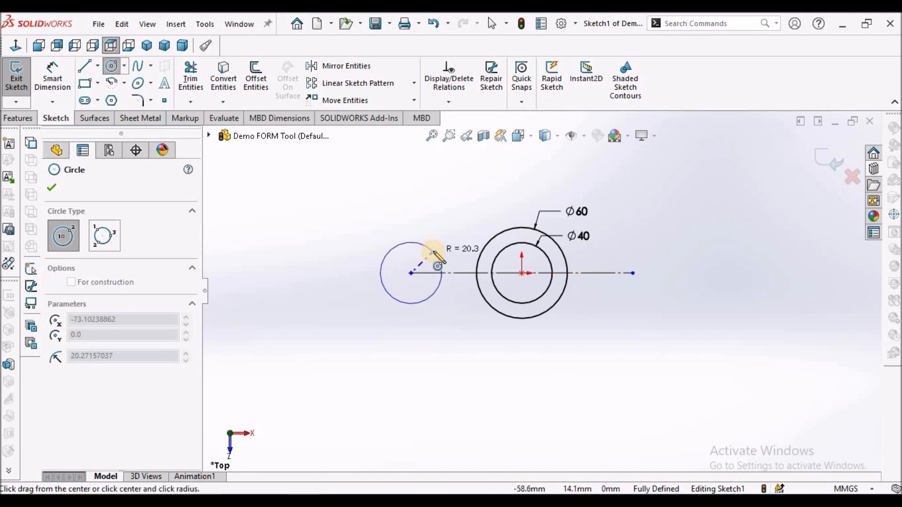
click(436, 255)
click(633, 274)
click(617, 264)
key(Escape)
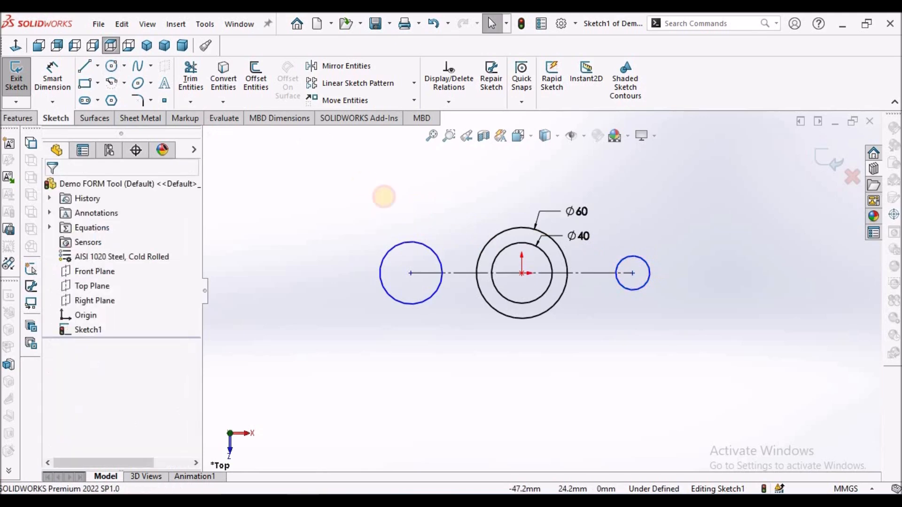
Step: Add an Equal relation between the two circles at the ends of the construction line
click(438, 254)
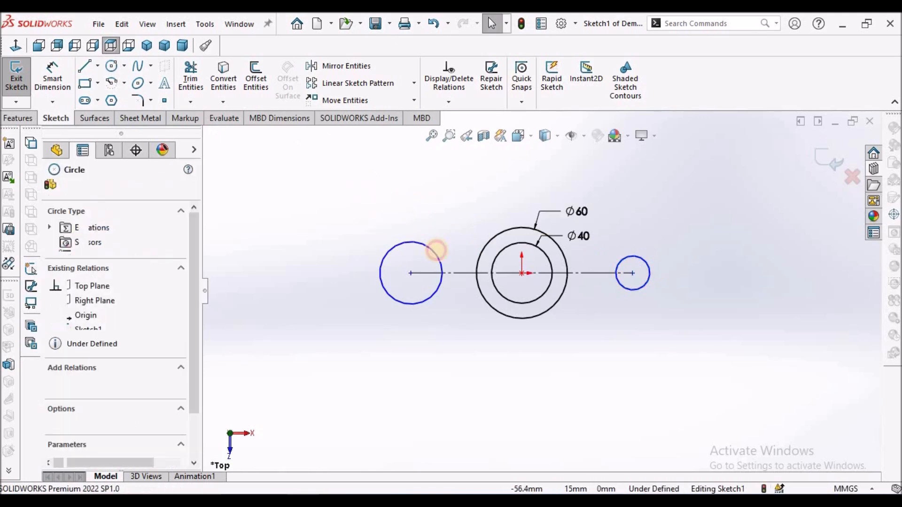
ctrl+click(632, 262)
click(55, 449)
click(52, 188)
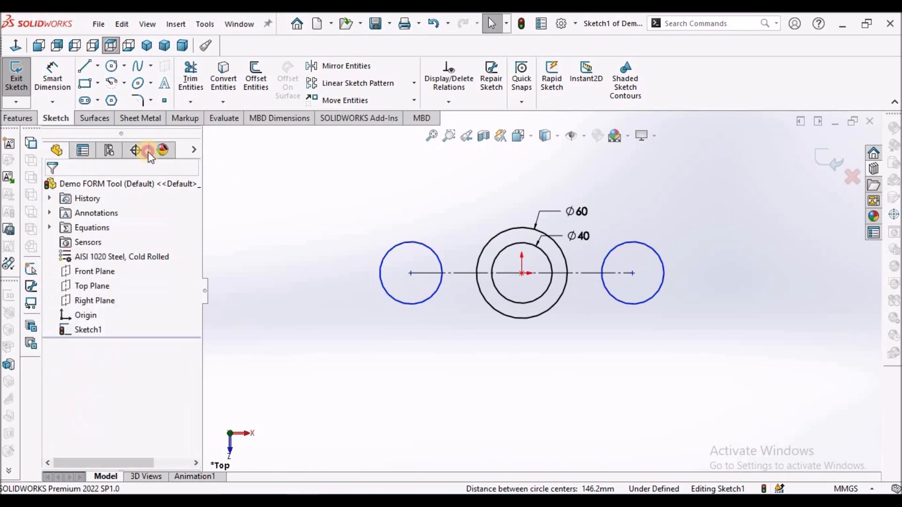
Step: Dimension the left end circle with a diameter of 20 mm
click(52, 76)
click(407, 307)
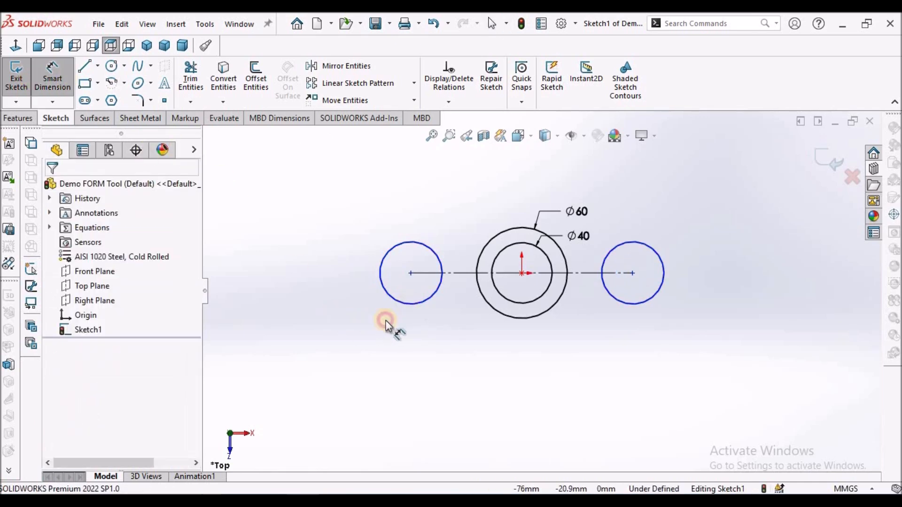
click(362, 338)
text(20)
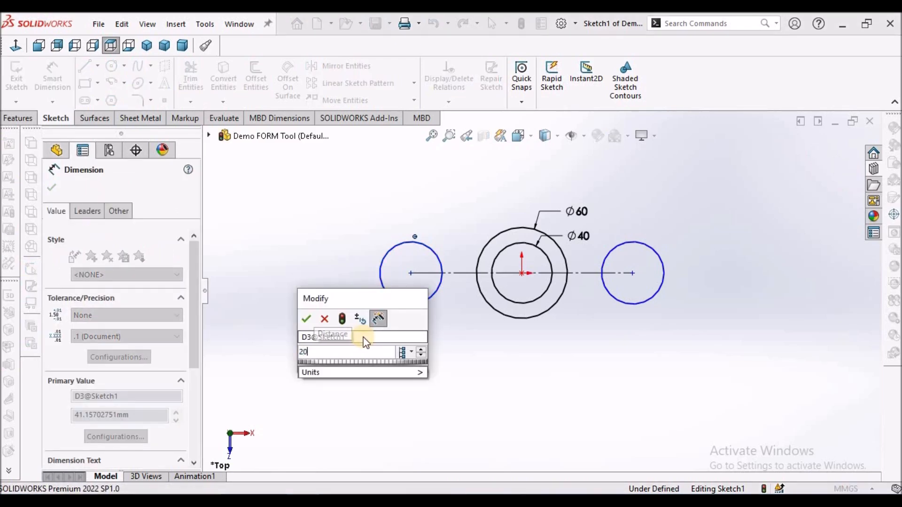
key(Return)
click(656, 391)
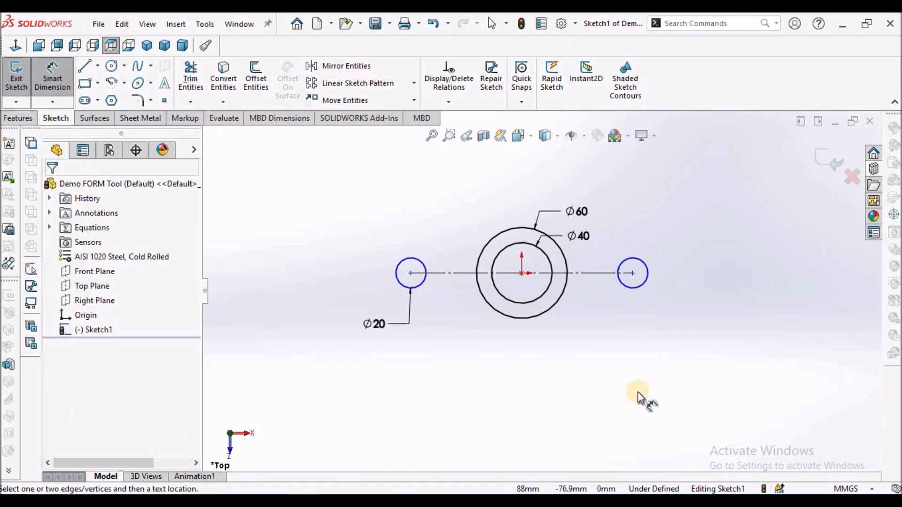
Step: Dimension the construction line between the two end circles' centres with a length of 65 mm
click(593, 273)
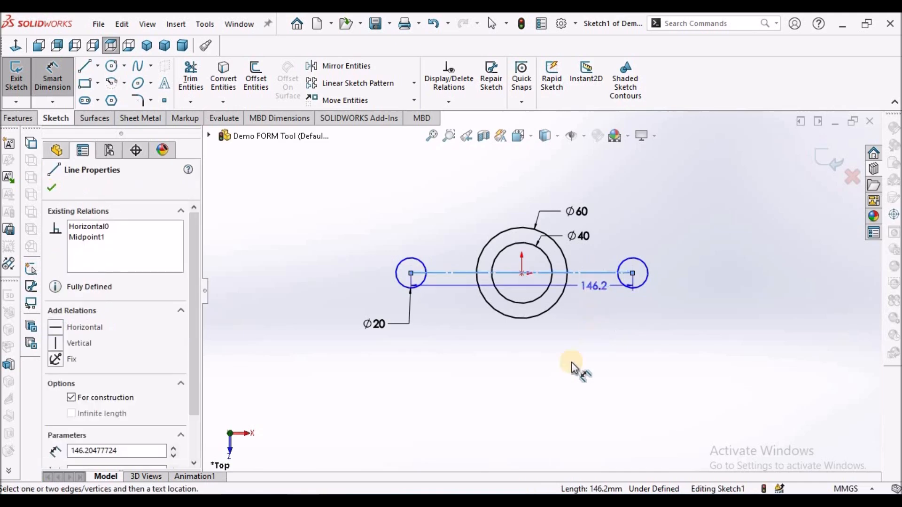
click(550, 381)
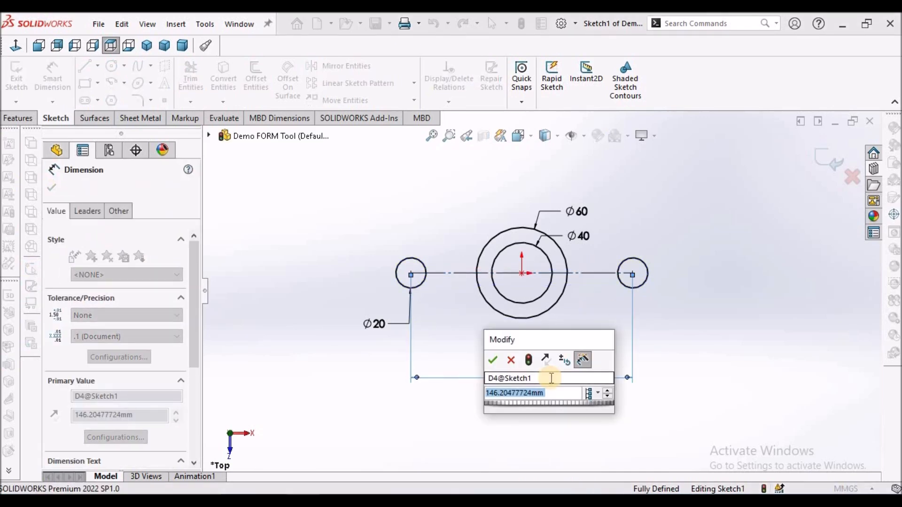
text(65)
key(Return)
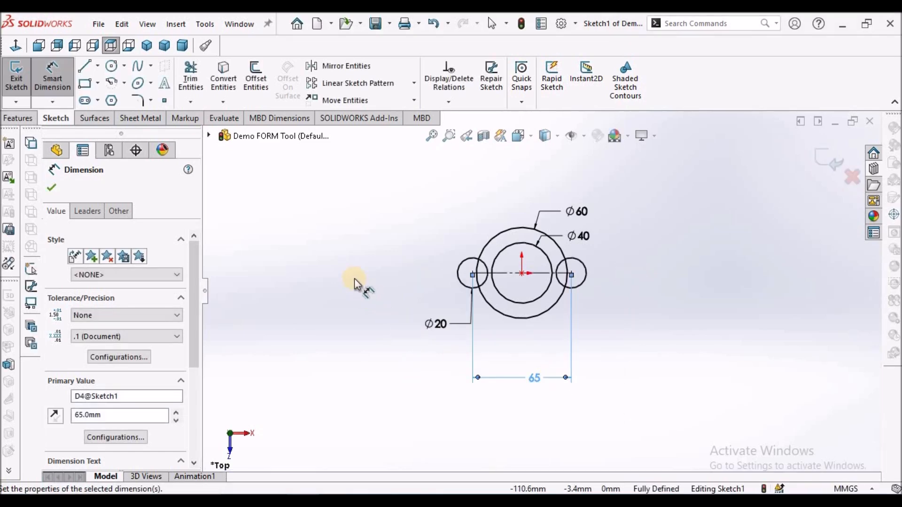
key(Escape)
Step: Sketch a circle about 37 mm in diameter around the left end circle and a slightly larger one around the right, both sharing the end circles' centres
scroll(493, 292, down, 3)
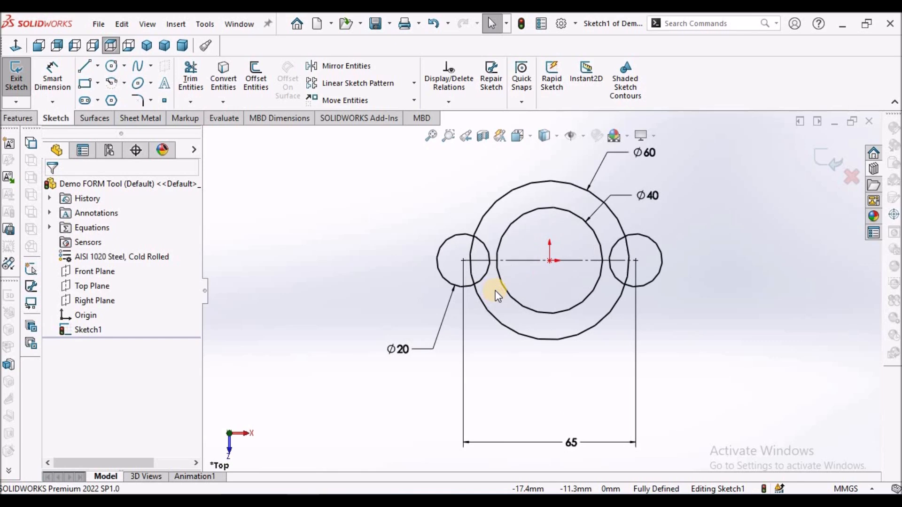
click(111, 67)
click(463, 260)
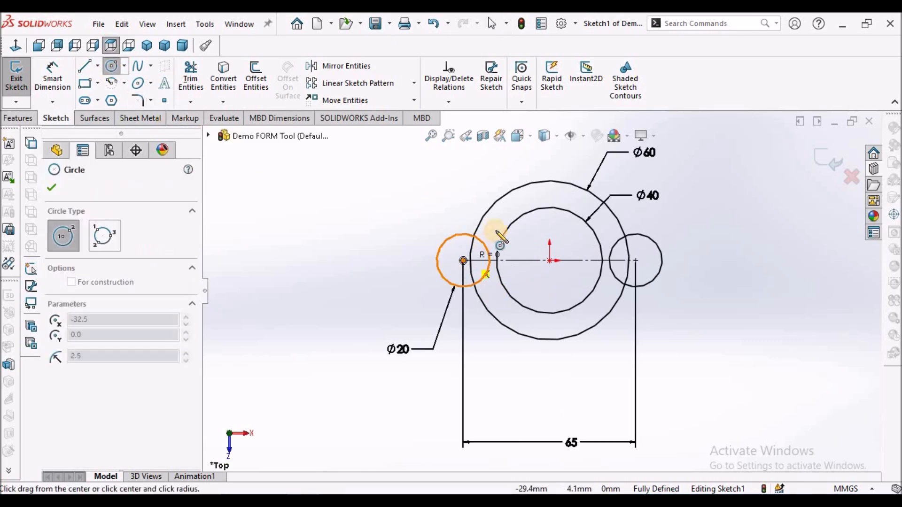
click(497, 227)
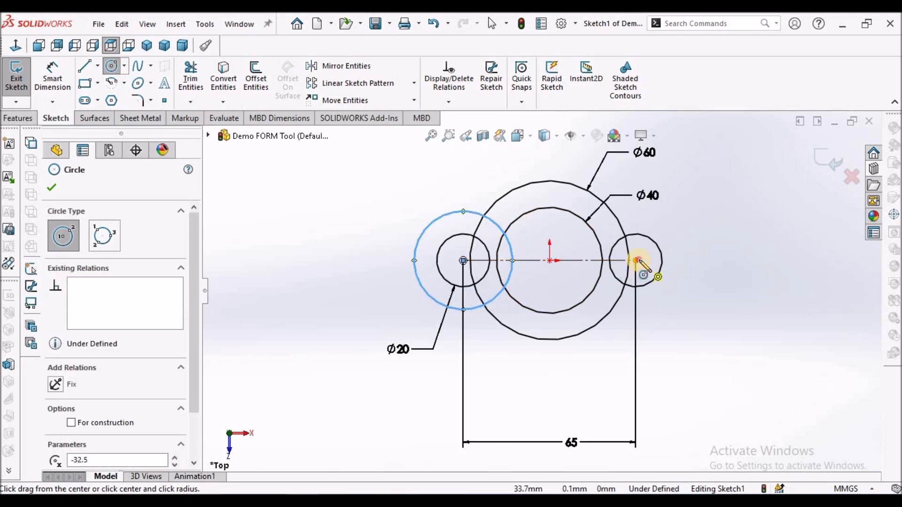
click(636, 260)
click(679, 234)
right_click(356, 198)
click(373, 207)
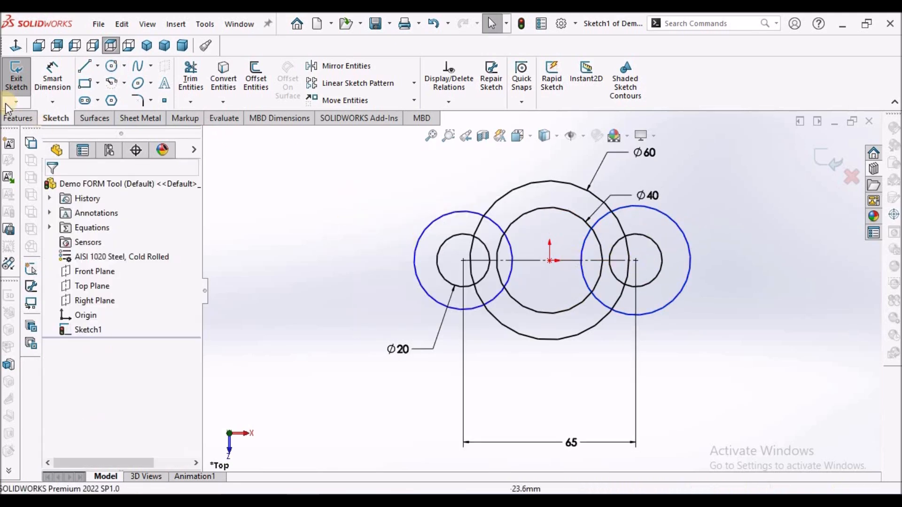
Step: Dimension the outer circle at the left end with a diameter of 35 mm
click(52, 77)
click(419, 283)
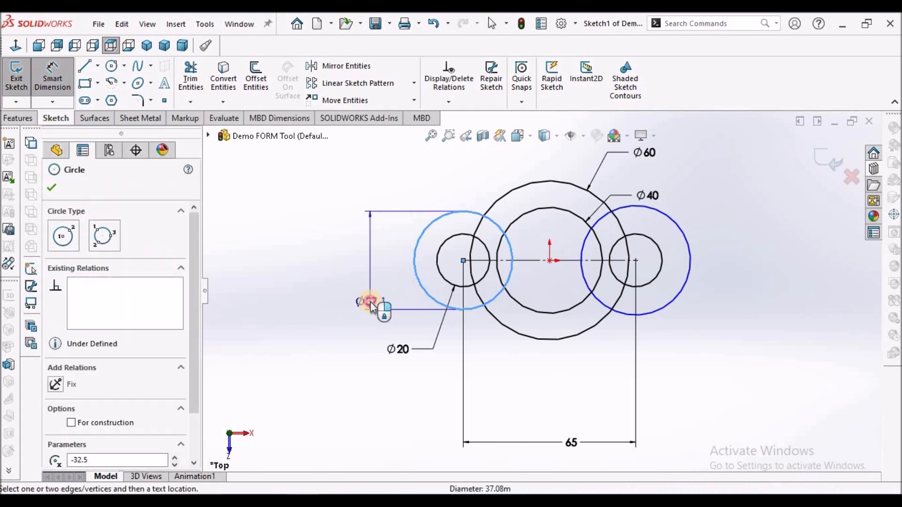
click(369, 299)
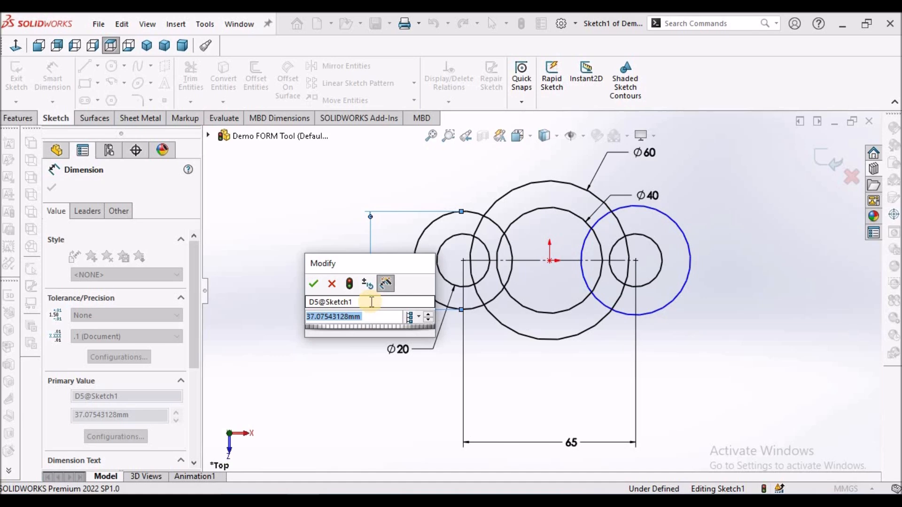
text(35)
key(Return)
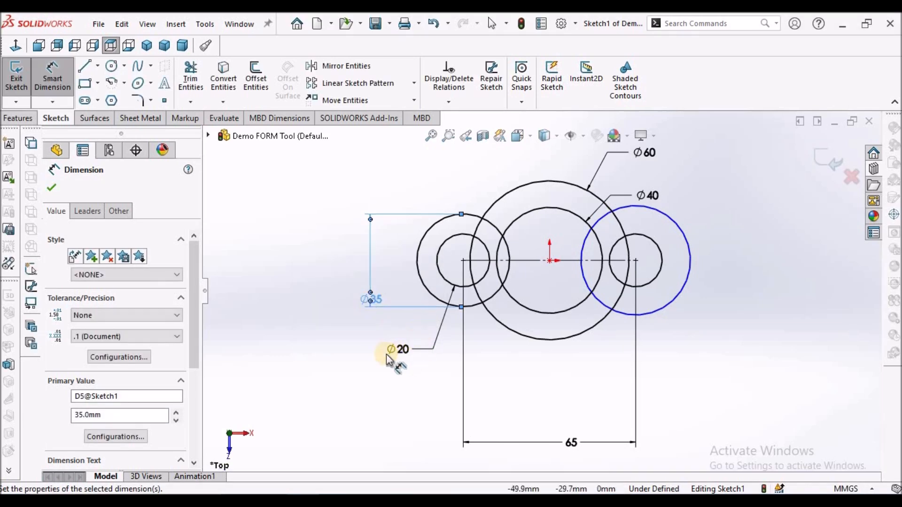
right_click(311, 359)
click(341, 402)
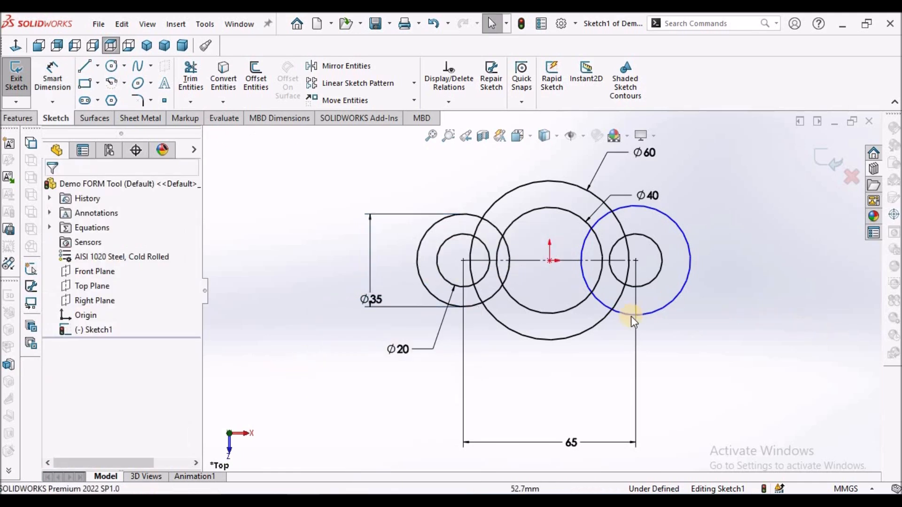
Step: Add an Equal relation between the outer circles at the two ends
click(647, 317)
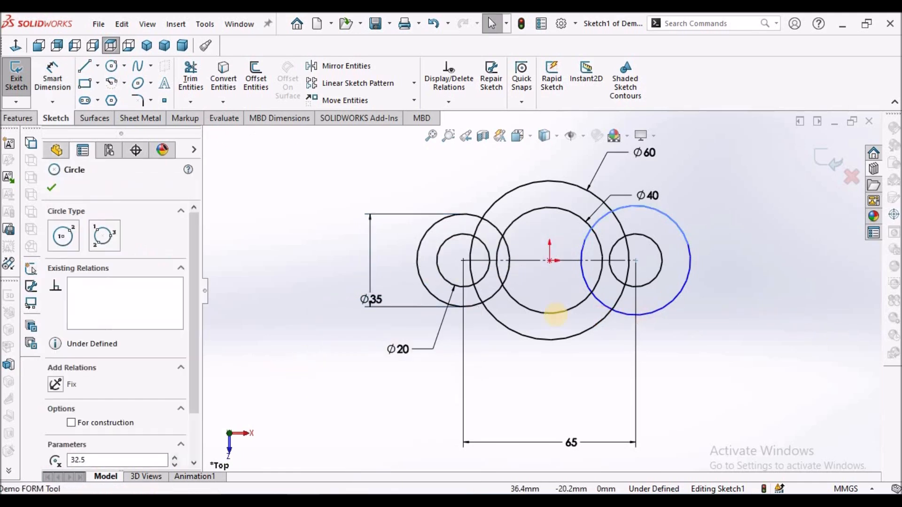
ctrl+click(475, 303)
click(68, 449)
click(51, 189)
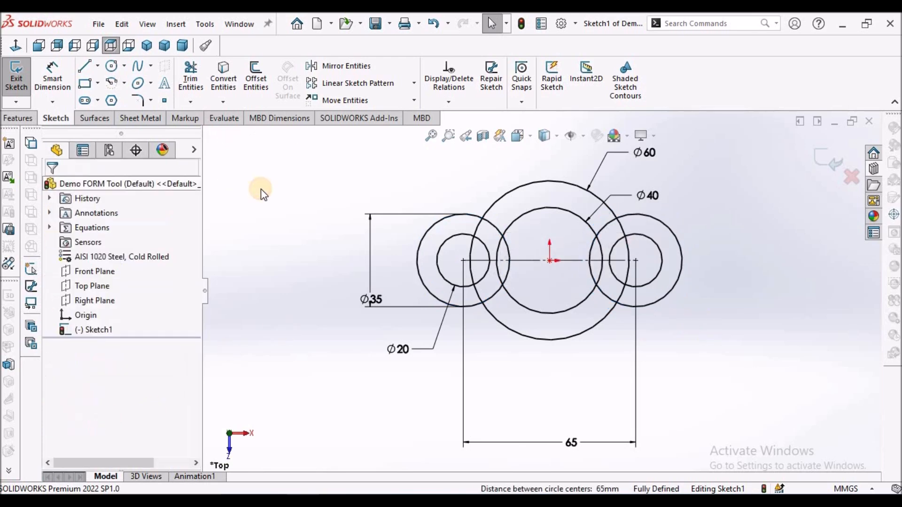
Step: Exit the finished circle layout sketch
scroll(561, 299, up, 3)
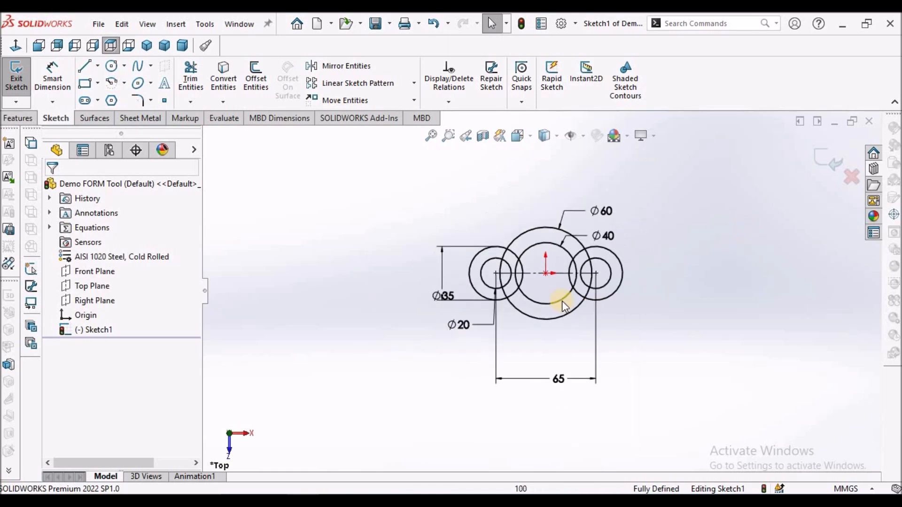
scroll(562, 299, down, 2)
click(839, 167)
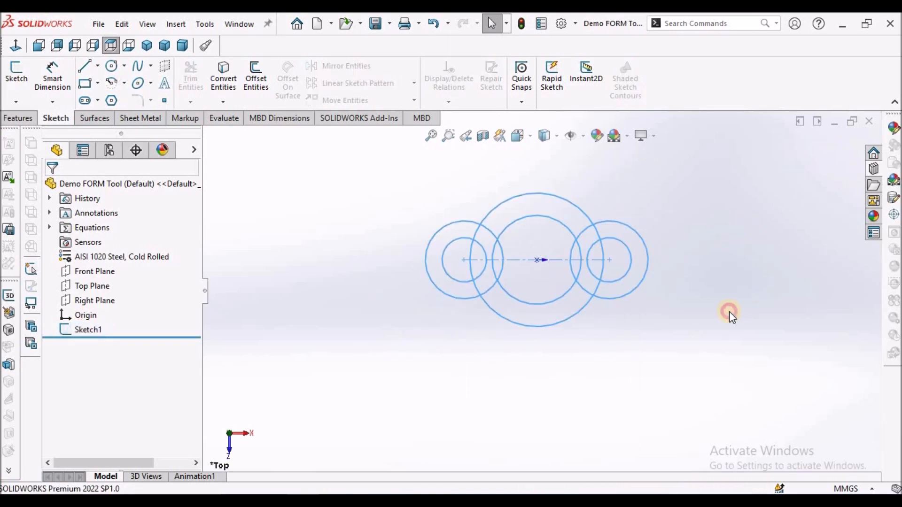
mouse_move(576, 290)
middle_down()
mouse_move(586, 199)
mouse_move(585, 216)
mouse_move(625, 246)
middle_up()
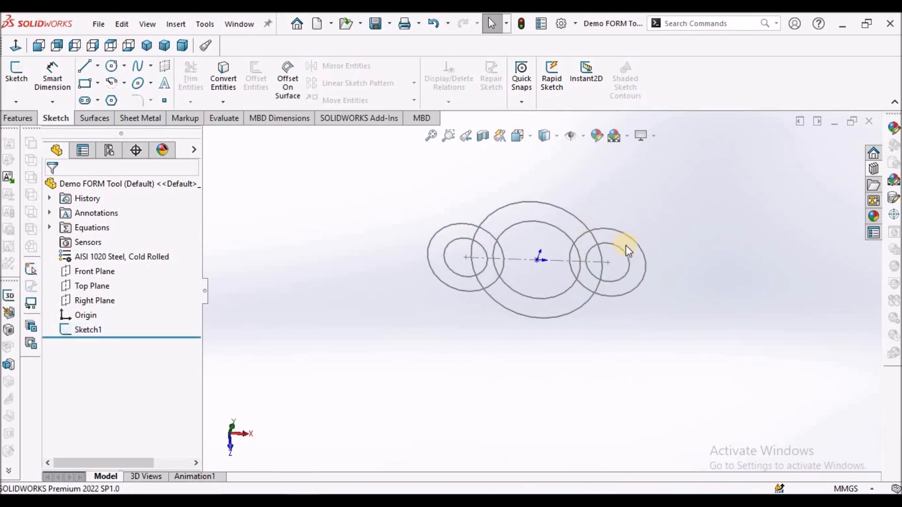
Step: Start a new sketch on the Top Plane and convert the central 40 mm circle into it
click(98, 274)
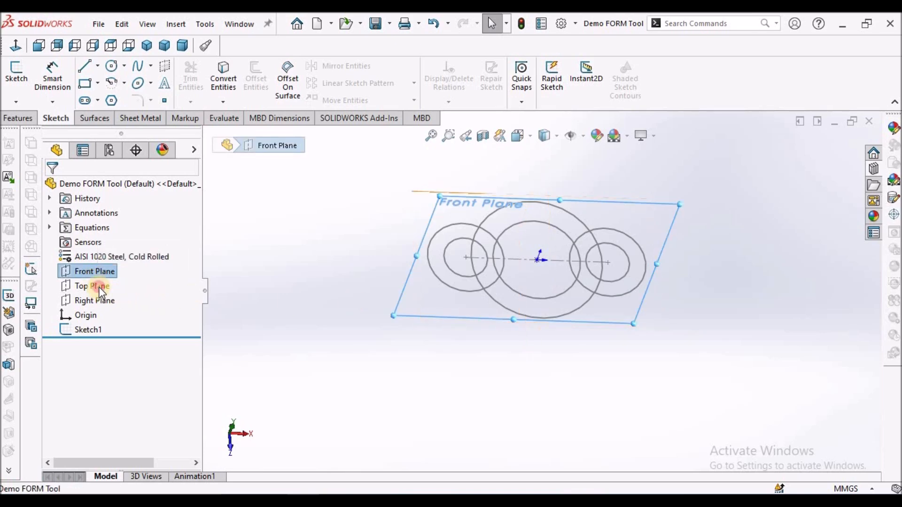
click(92, 286)
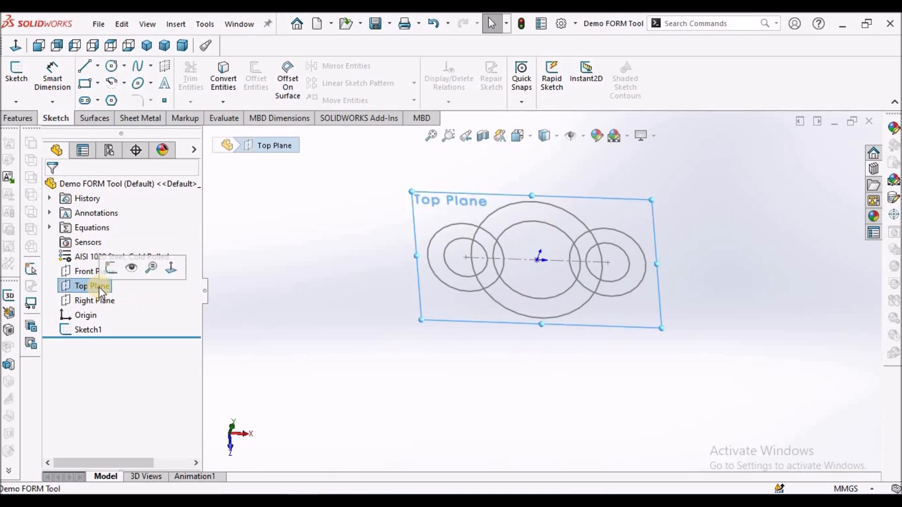
click(17, 73)
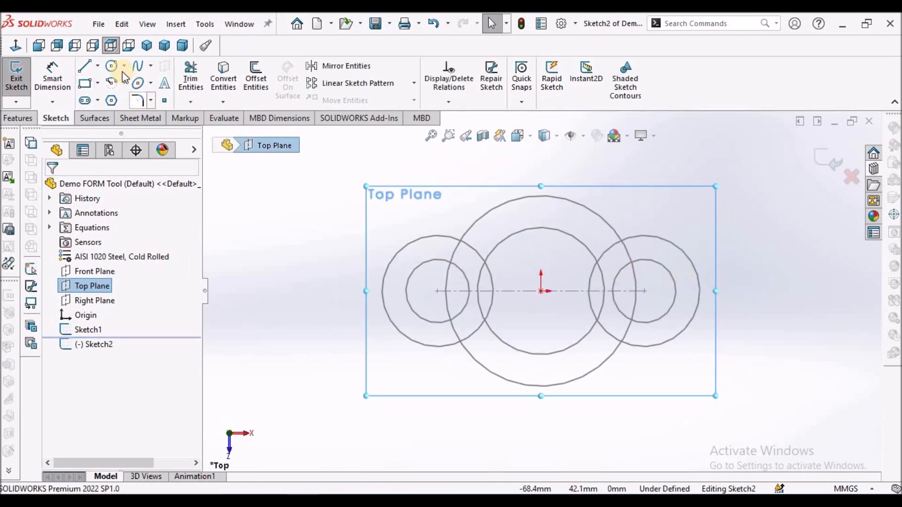
click(98, 65)
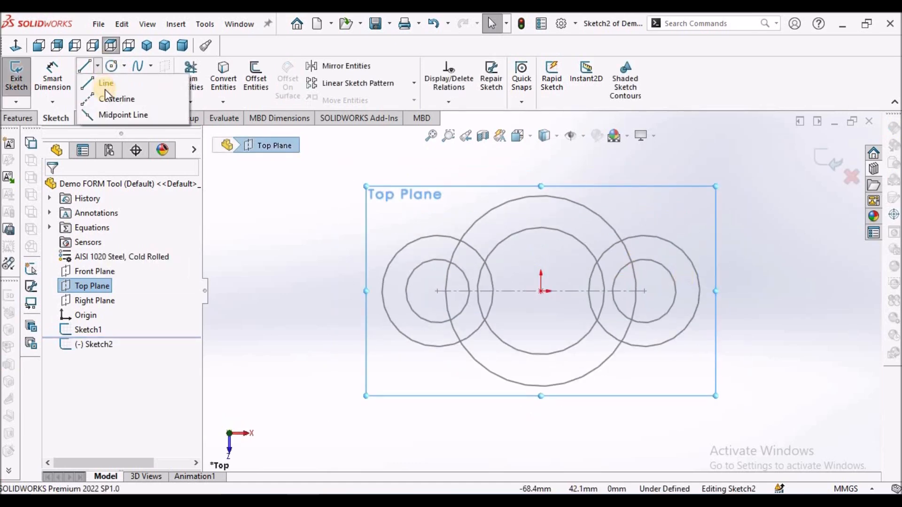
click(310, 209)
click(546, 228)
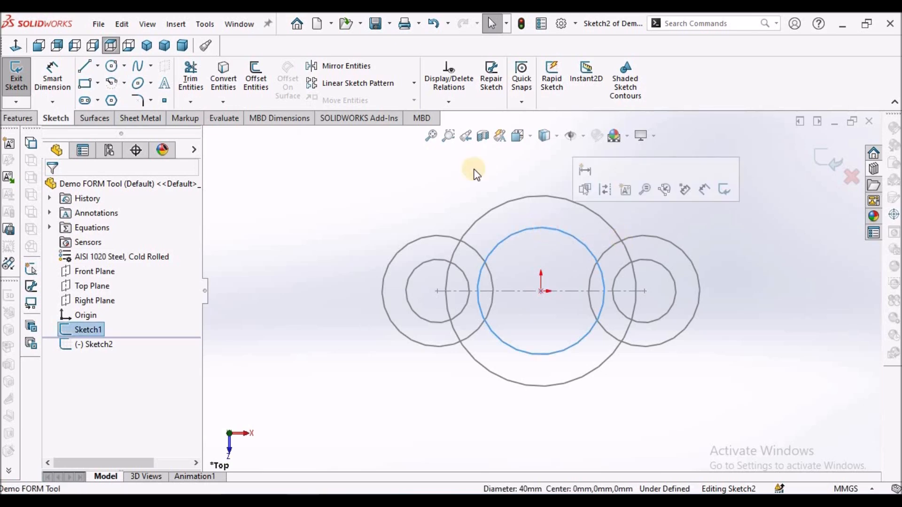
click(221, 75)
click(264, 201)
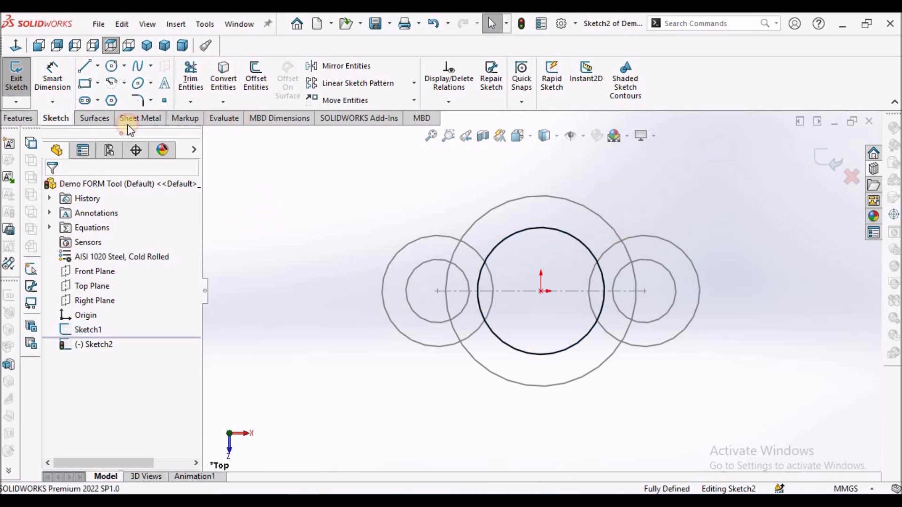
Step: Sketch a vertical centerline through the origin from the top to the bottom of the converted circle
click(97, 67)
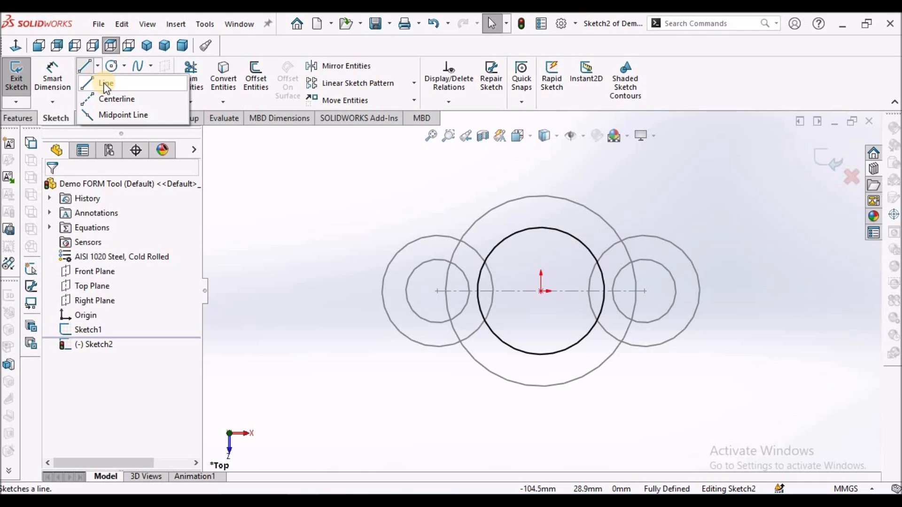
click(112, 98)
click(541, 229)
click(541, 354)
key(Escape)
key(Escape)
Step: Trim away the half of the converted circle left of the vertical centerline
click(201, 79)
mouse_move(465, 192)
mouse_down()
mouse_move(519, 277)
mouse_move(493, 347)
mouse_up()
click(53, 189)
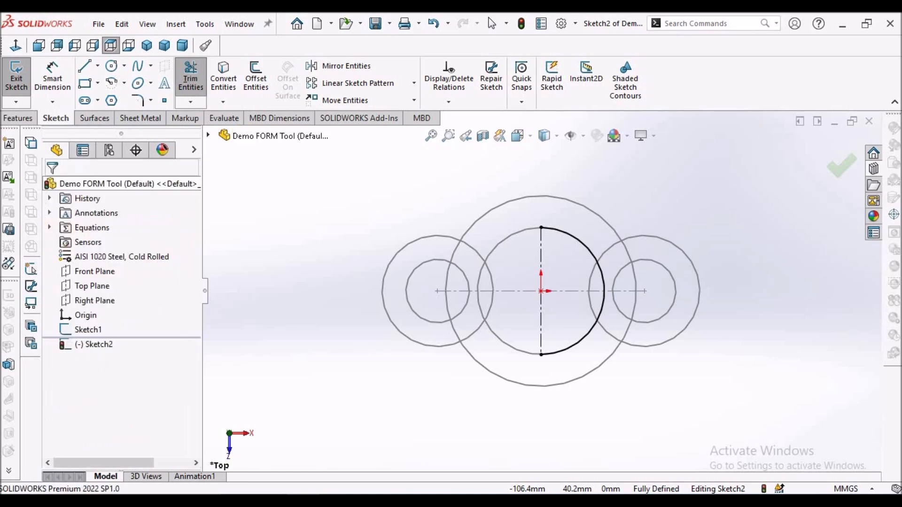
Step: Revolve the half circle 180 degrees about the vertical centerline as a solid boss, letting the open sketch be closed automatically
click(10, 117)
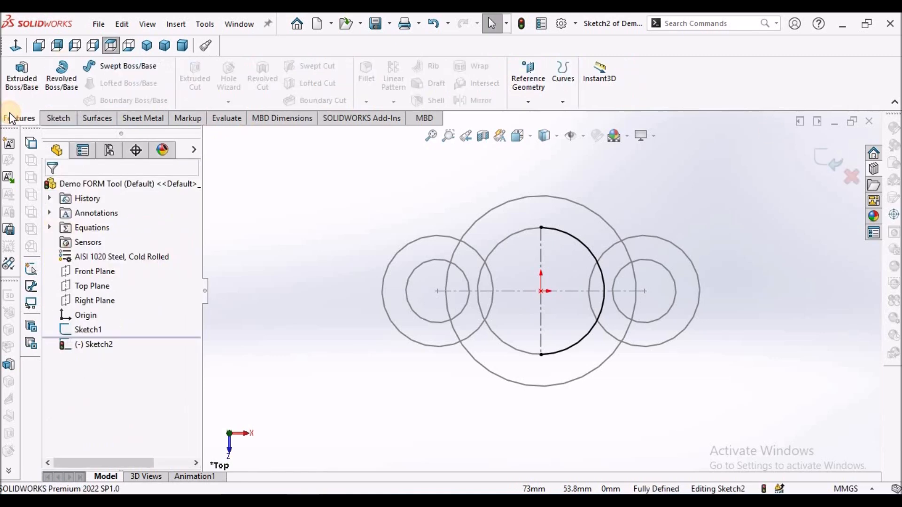
click(62, 75)
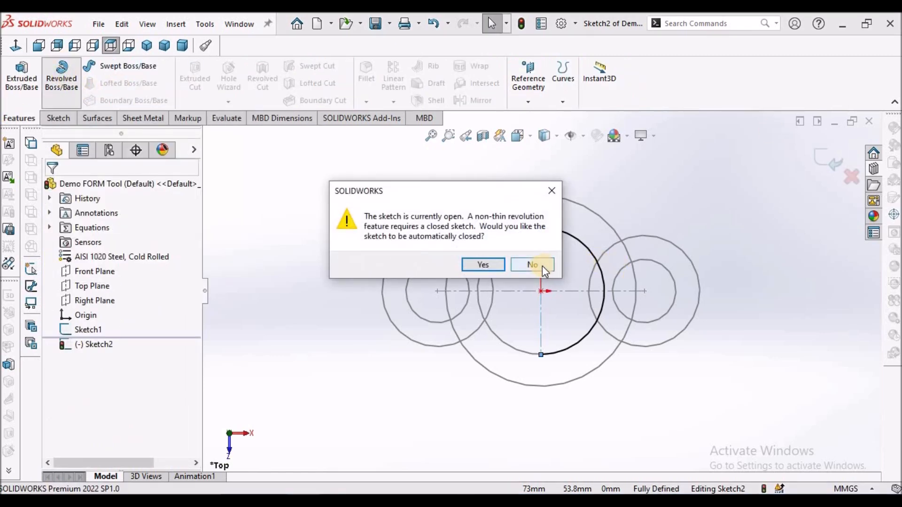
click(483, 264)
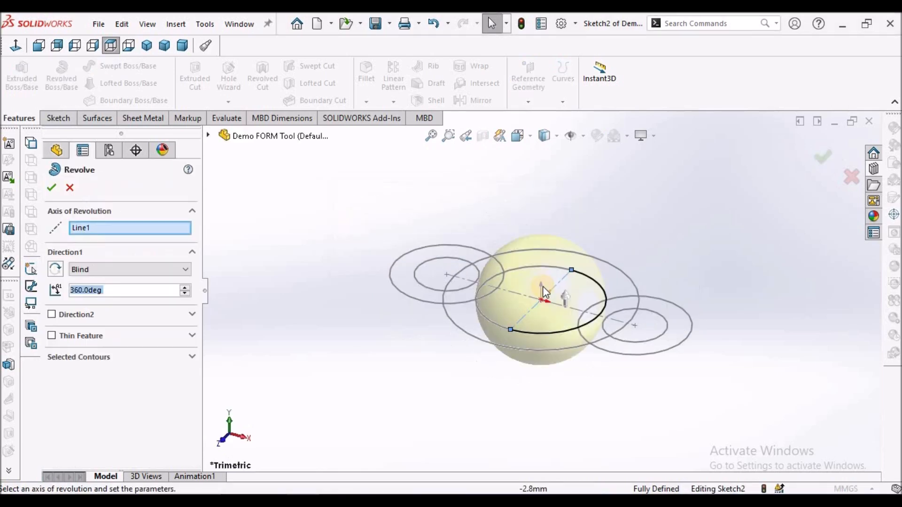
mouse_move(593, 287)
middle_down()
mouse_move(664, 281)
mouse_move(640, 306)
mouse_move(562, 324)
middle_up()
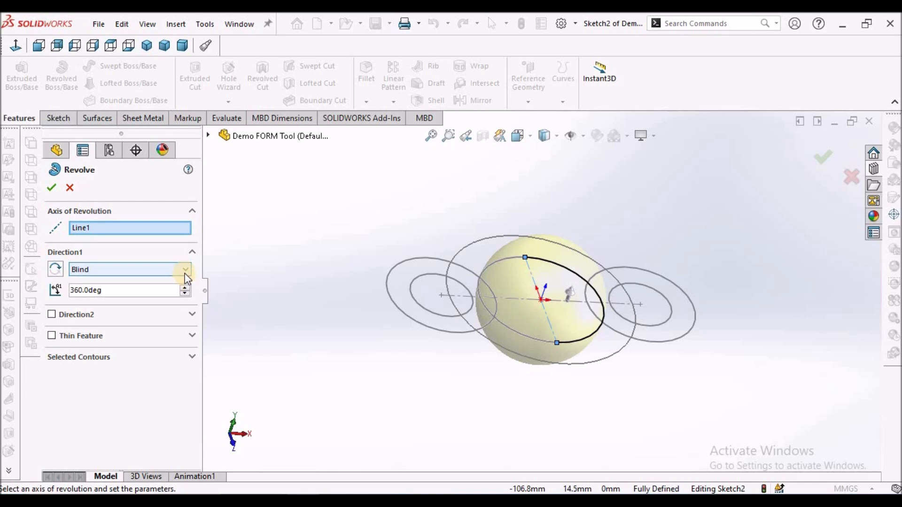
click(159, 291)
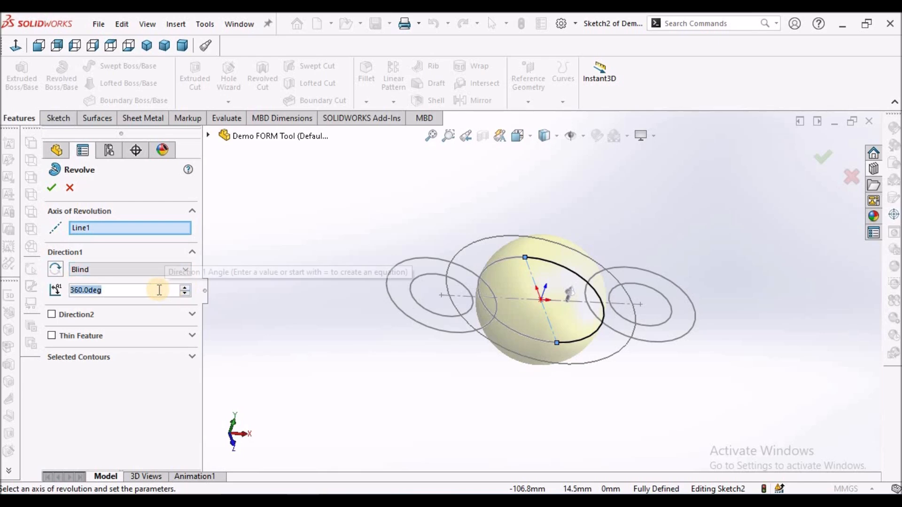
text(180)
key(Return)
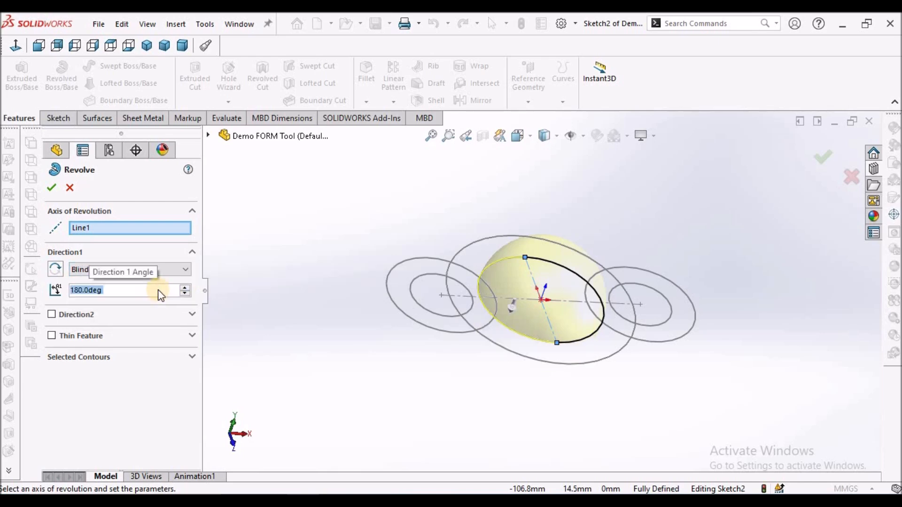
click(51, 188)
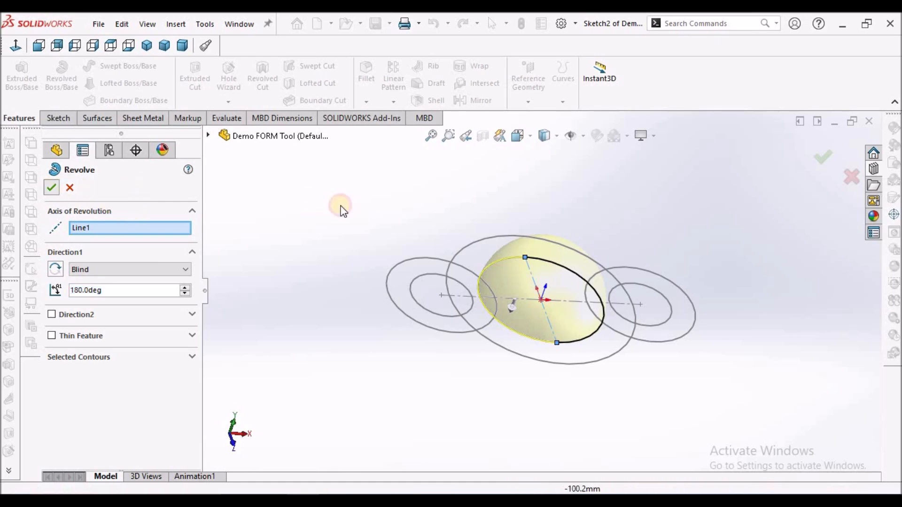
middle_drag(566, 125, 545, 320)
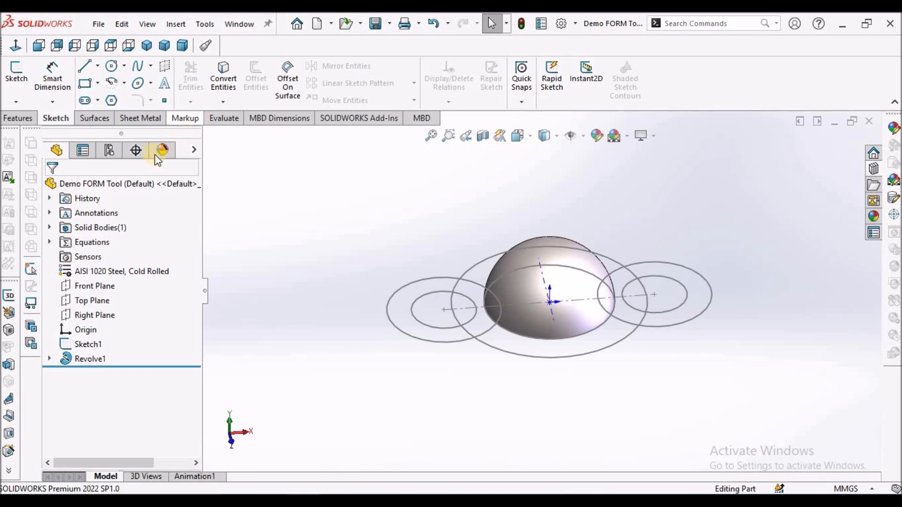
Step: Start a new sketch on the Top Plane and draw a center rectangle at the origin that encloses all the circles
click(75, 301)
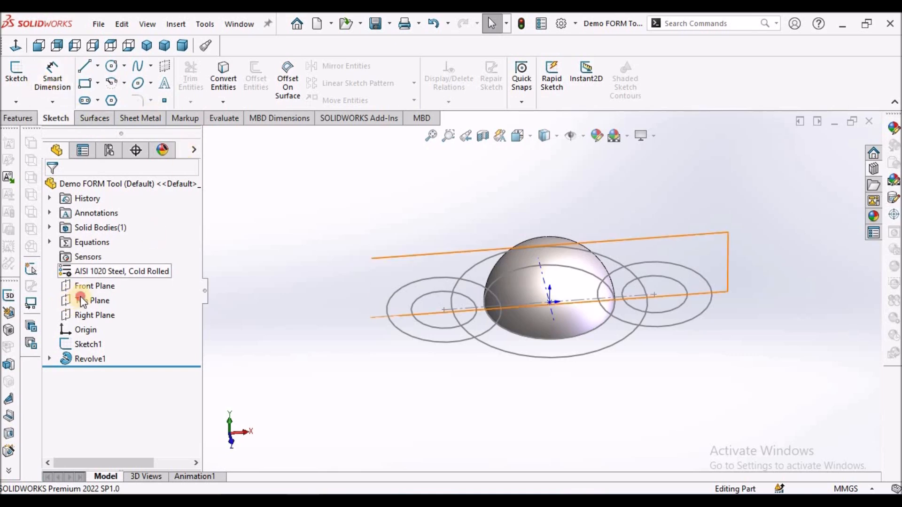
click(22, 75)
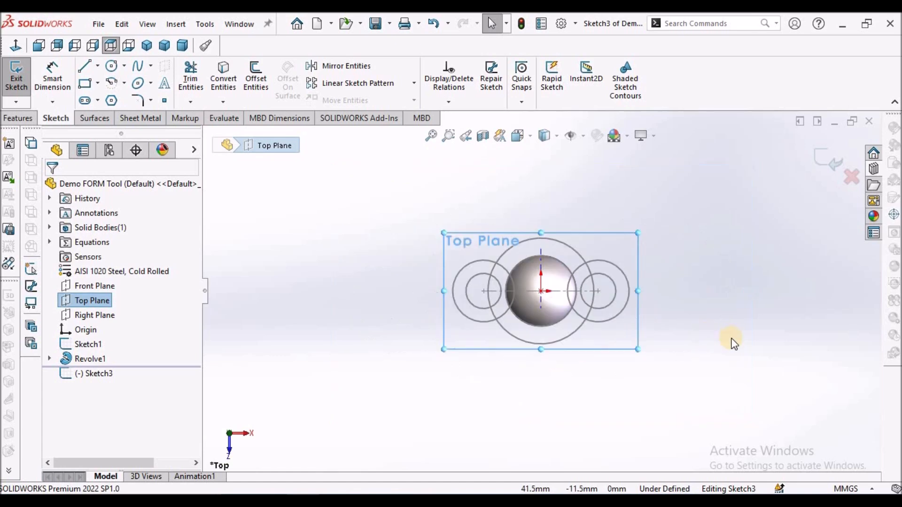
click(726, 312)
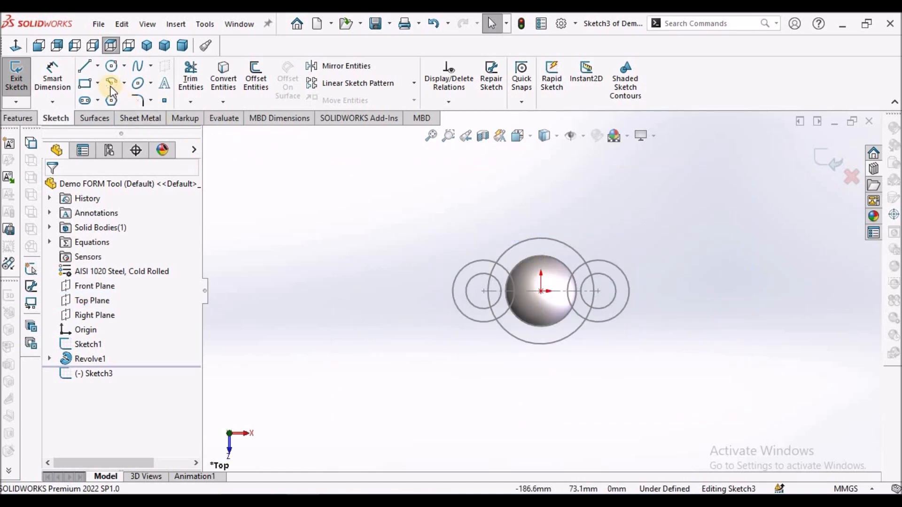
click(98, 83)
click(106, 112)
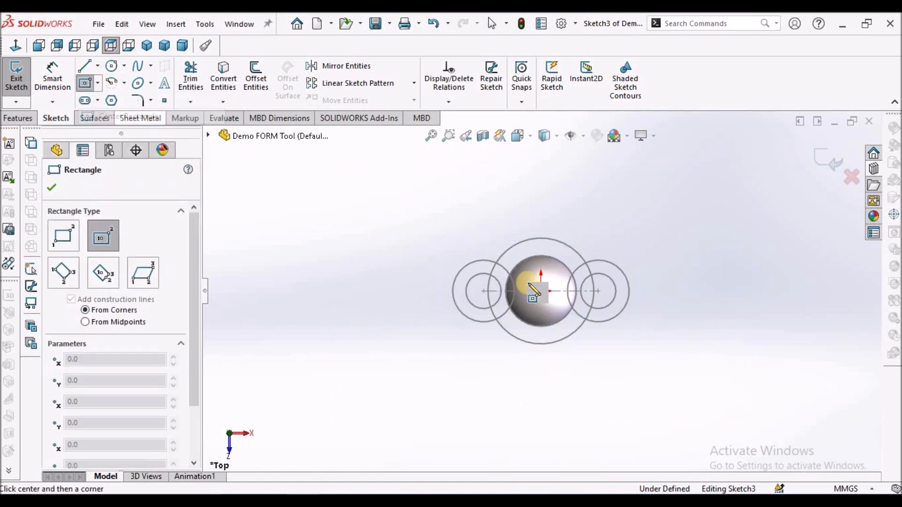
click(541, 291)
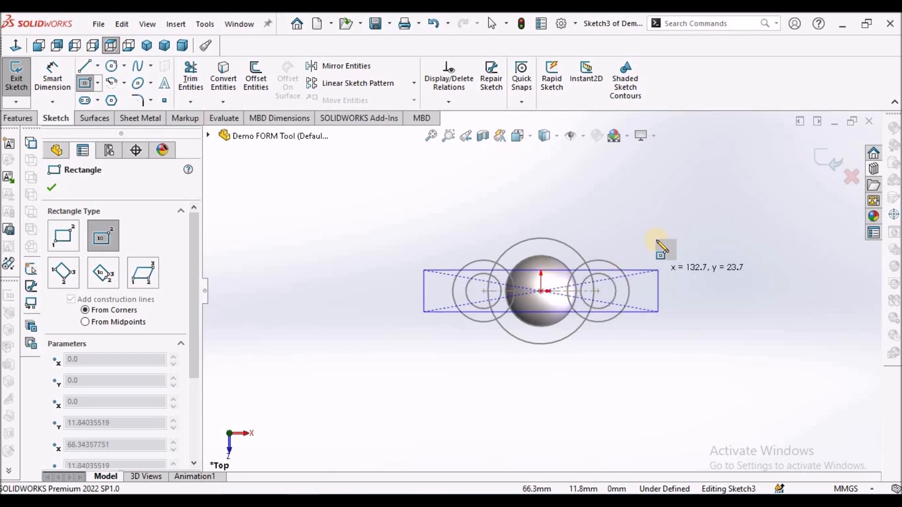
click(648, 209)
right_click(260, 223)
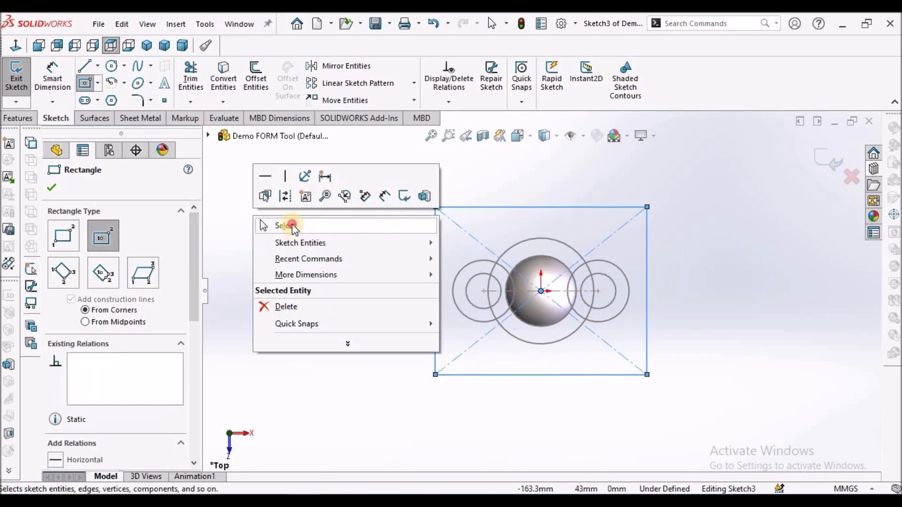
Step: Dimension the horizontal side of the center rectangle at 120 mm
click(283, 225)
click(54, 75)
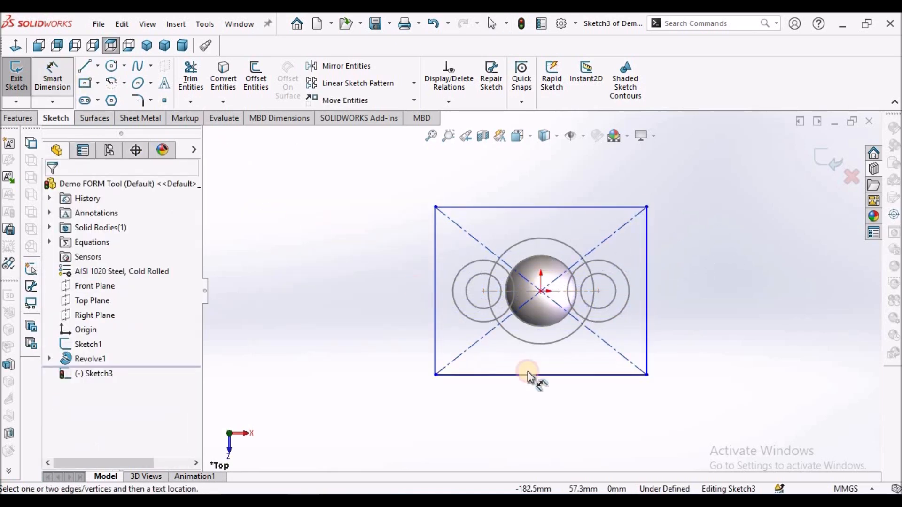
click(551, 374)
click(544, 408)
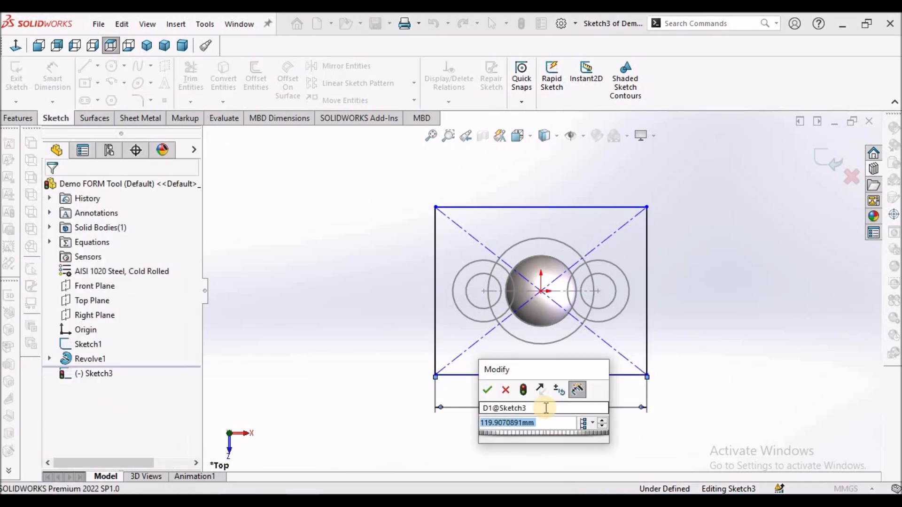
text(120)
key(Return)
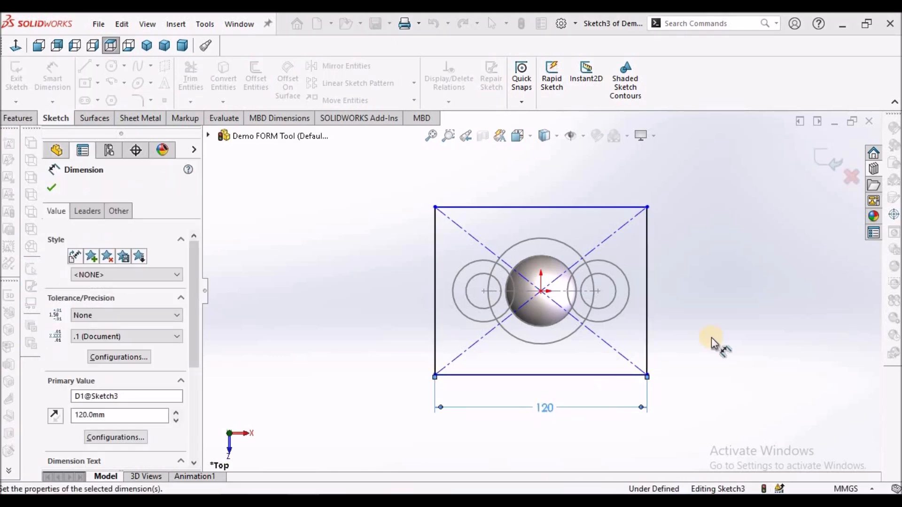
click(728, 318)
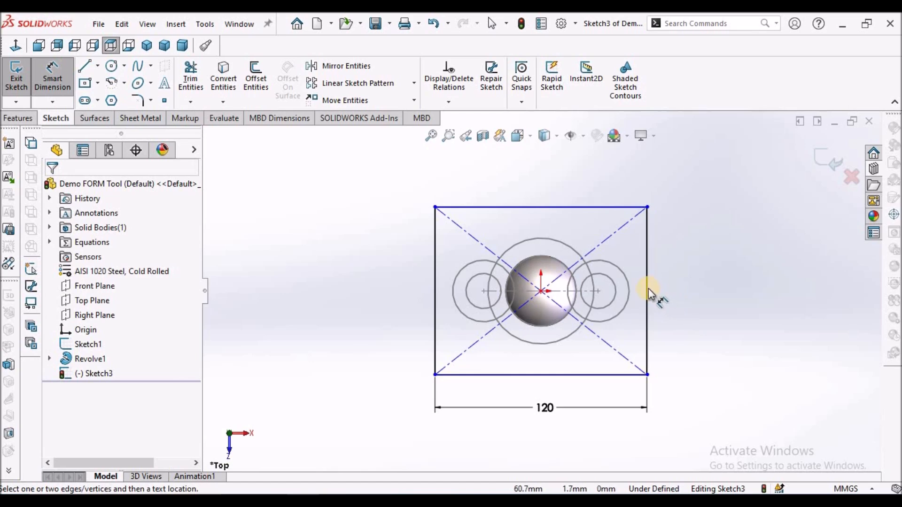
Step: Dimension the vertical side of the rectangle at 120 mm and leave the dimension command
click(647, 282)
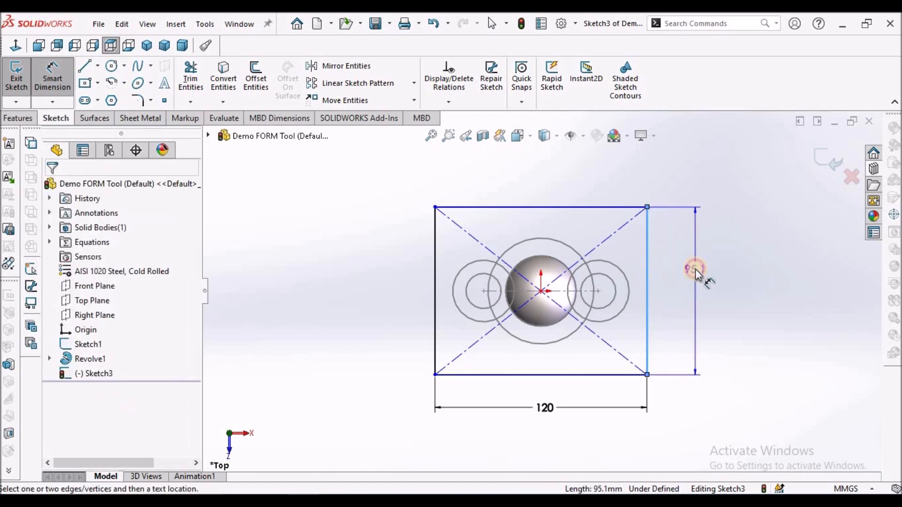
click(695, 270)
text(120.0mm)
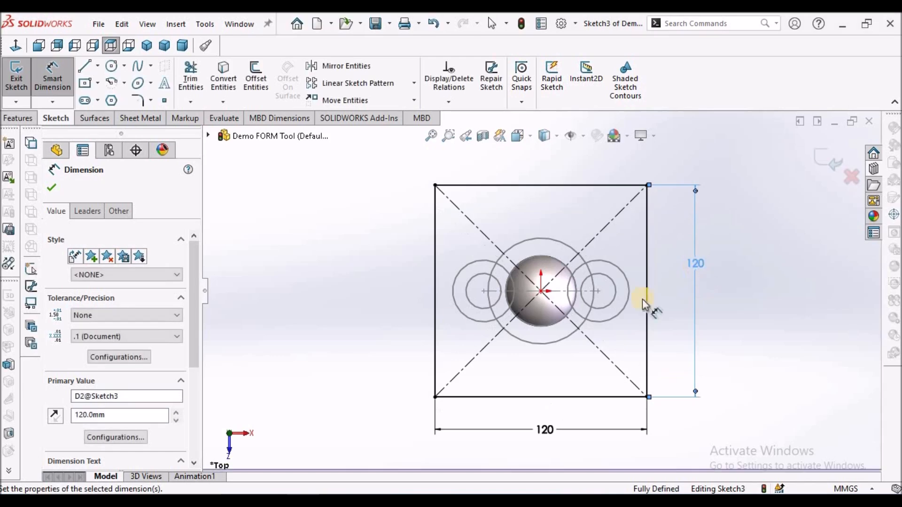
right_click(273, 281)
click(300, 321)
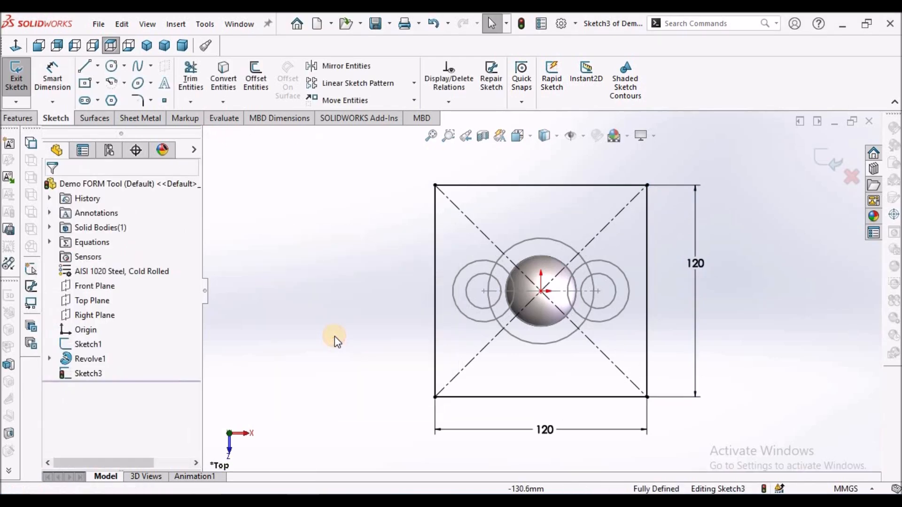
Step: Extrude the square sketch 5 mm downward, away from the dome, as a blind boss with thickness linking off and the result merged
scroll(523, 316, down, 2)
middle_drag(523, 316, 540, 225)
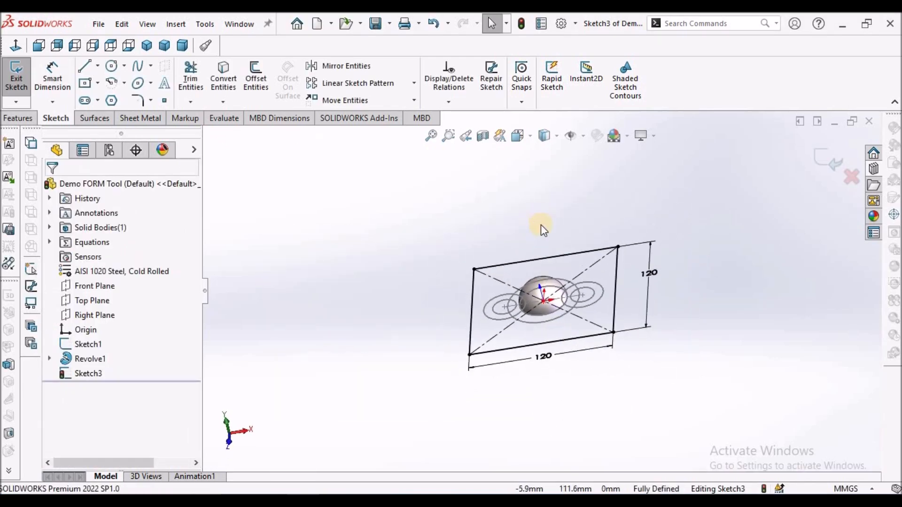
click(19, 118)
click(18, 75)
middle_drag(568, 346, 564, 301)
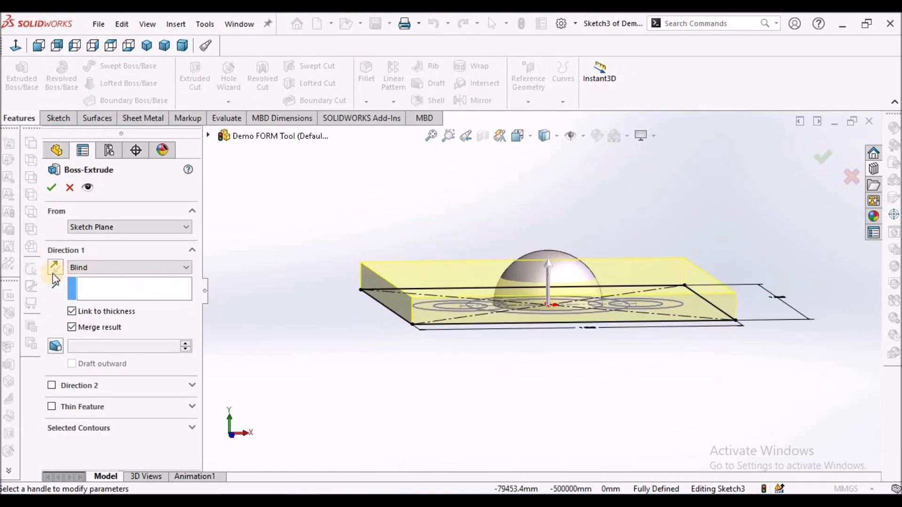
click(71, 310)
click(55, 266)
click(124, 313)
text(5)
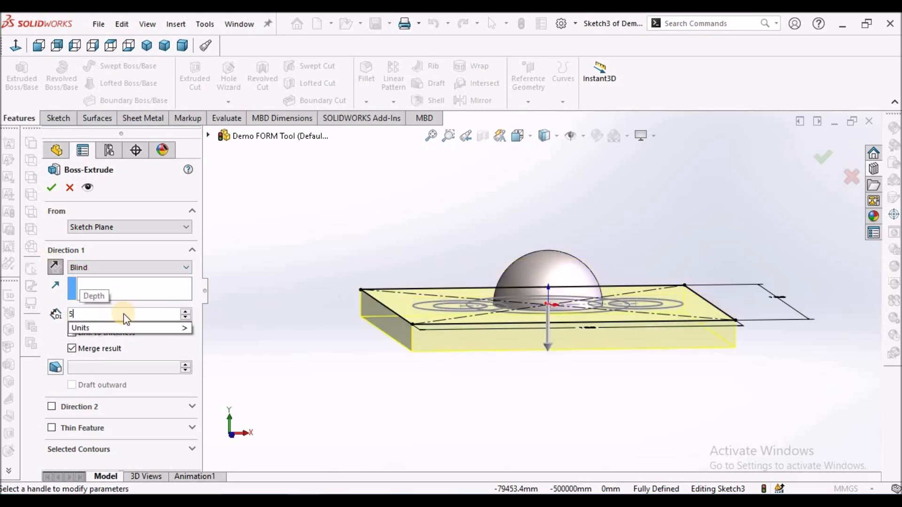
key(Return)
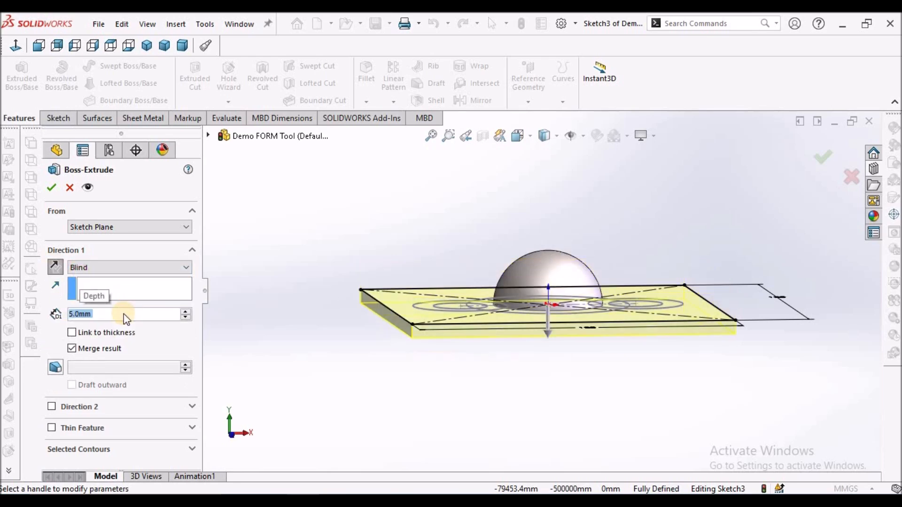
click(52, 188)
Step: Start a sketch on the base plate's upper face and convert the two 20 mm circles beside the dome into it
mouse_move(439, 232)
middle_down()
mouse_move(458, 219)
mouse_move(427, 278)
mouse_move(455, 302)
mouse_move(598, 298)
mouse_move(604, 333)
middle_up()
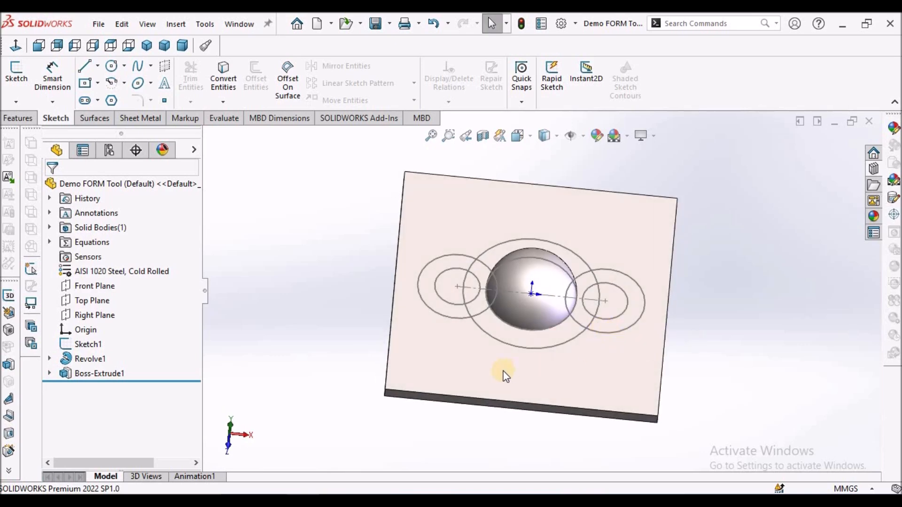
click(476, 356)
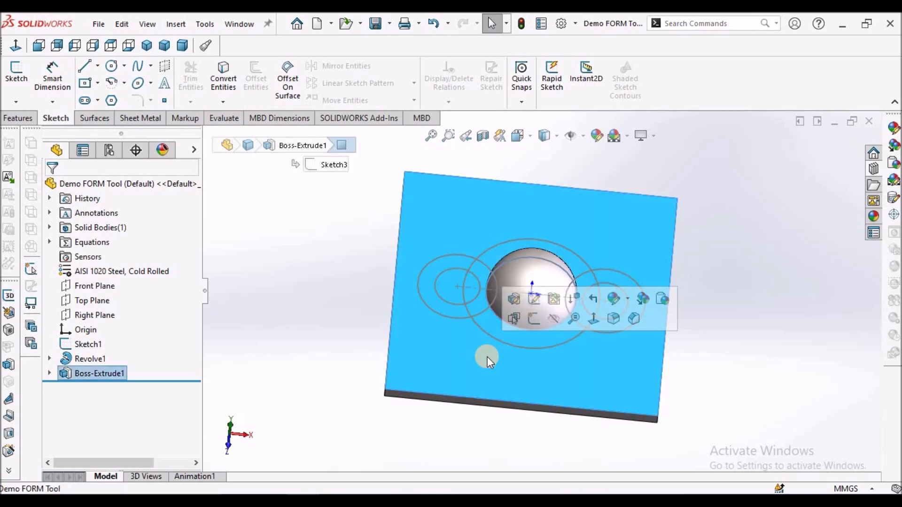
click(18, 80)
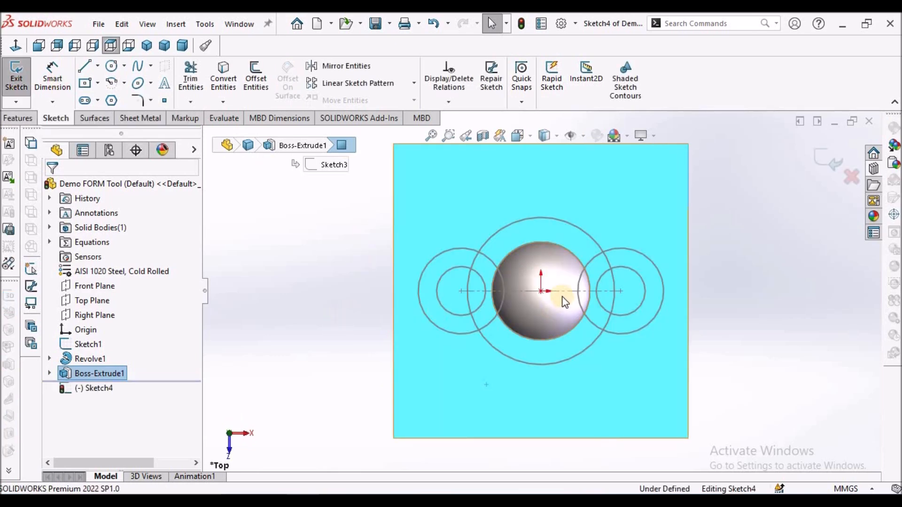
click(364, 248)
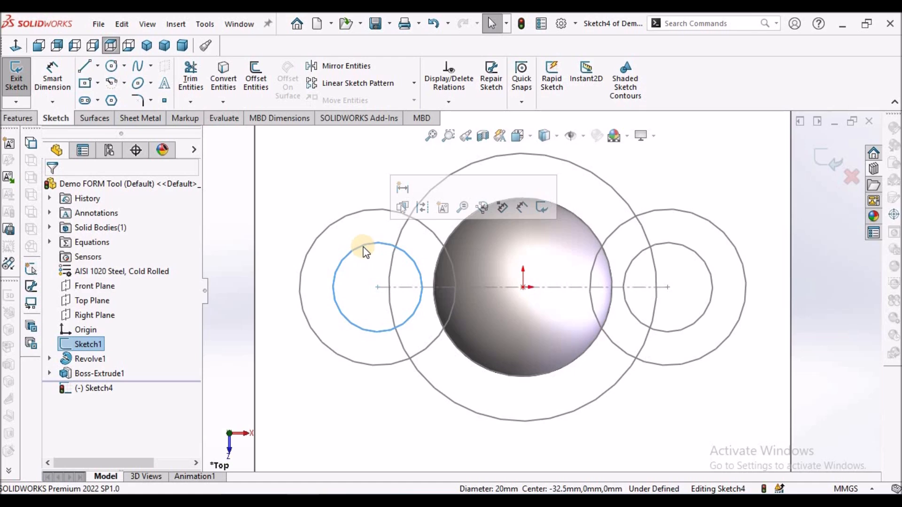
click(224, 79)
click(695, 251)
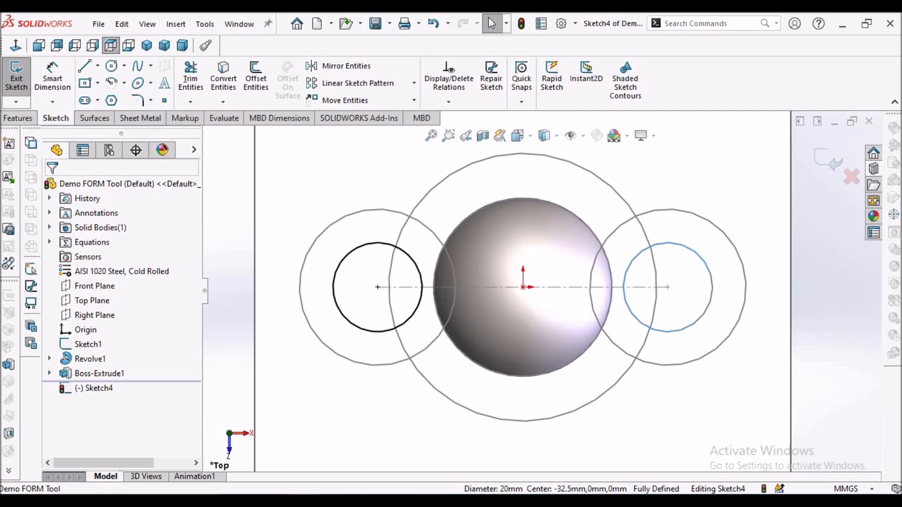
click(224, 79)
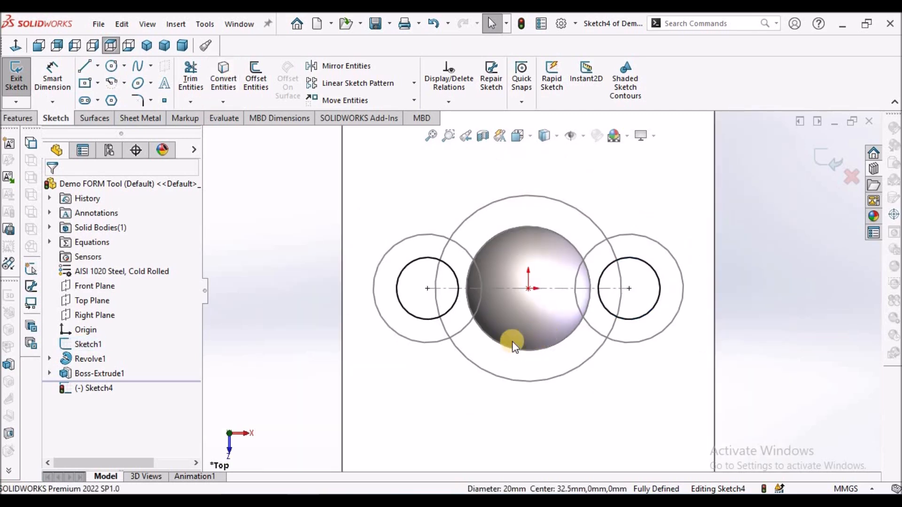
Step: Extrude the two converted circles 5 mm upward from the plate as merged blind bosses
click(21, 115)
click(22, 75)
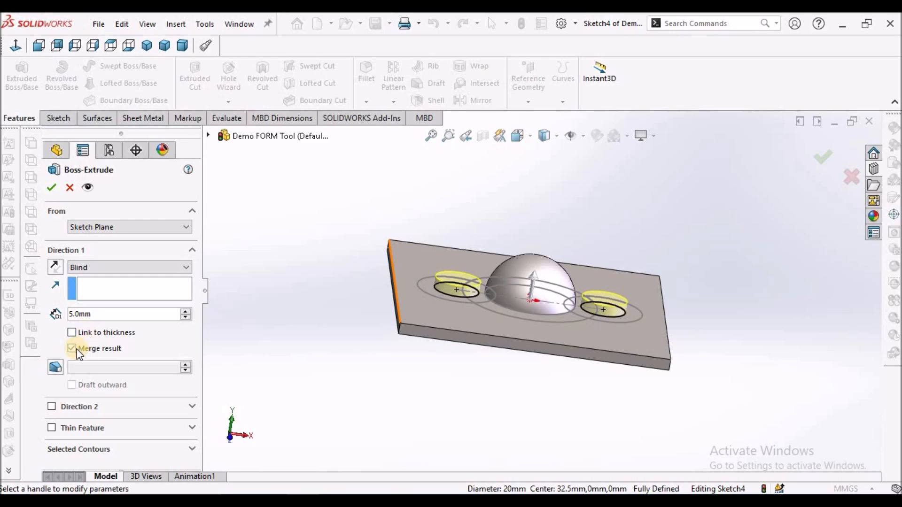
click(51, 189)
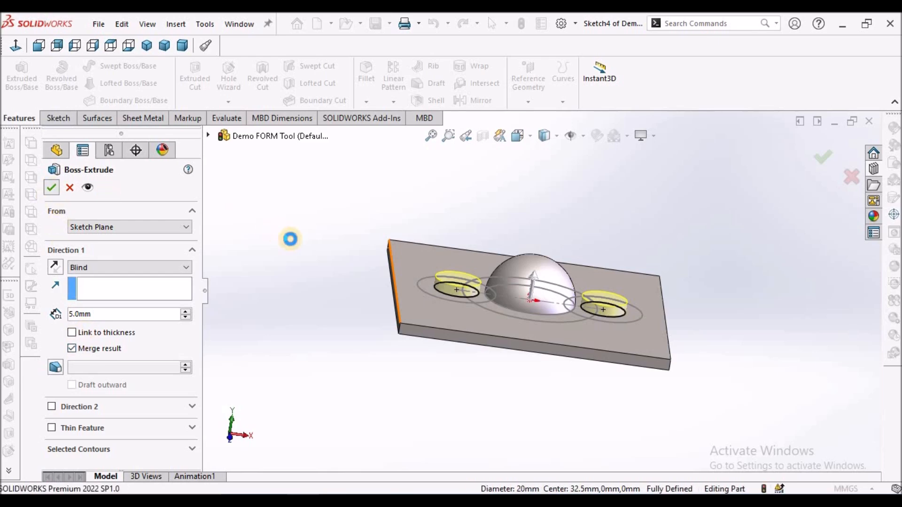
mouse_move(446, 285)
middle_down()
mouse_move(423, 306)
mouse_move(433, 336)
mouse_move(443, 289)
middle_up()
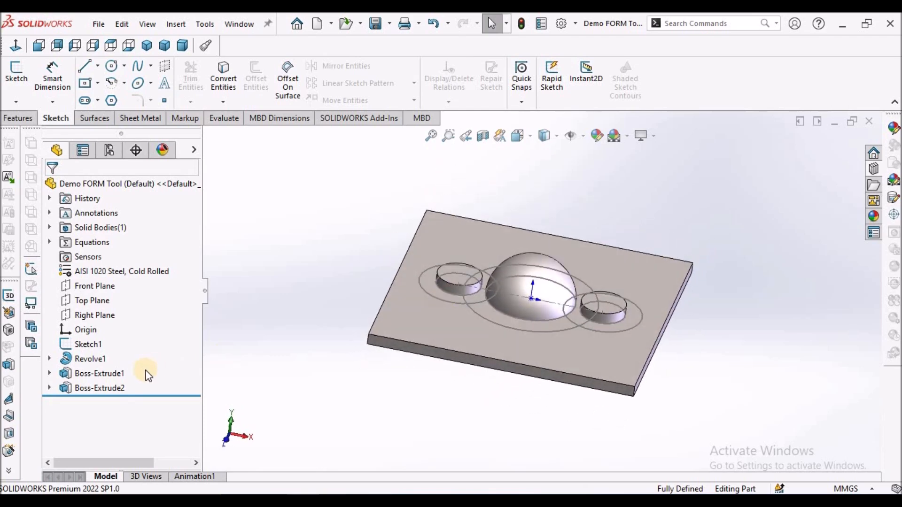
Step: Hide the circle layout sketch, Sketch1
right_click(80, 342)
click(104, 225)
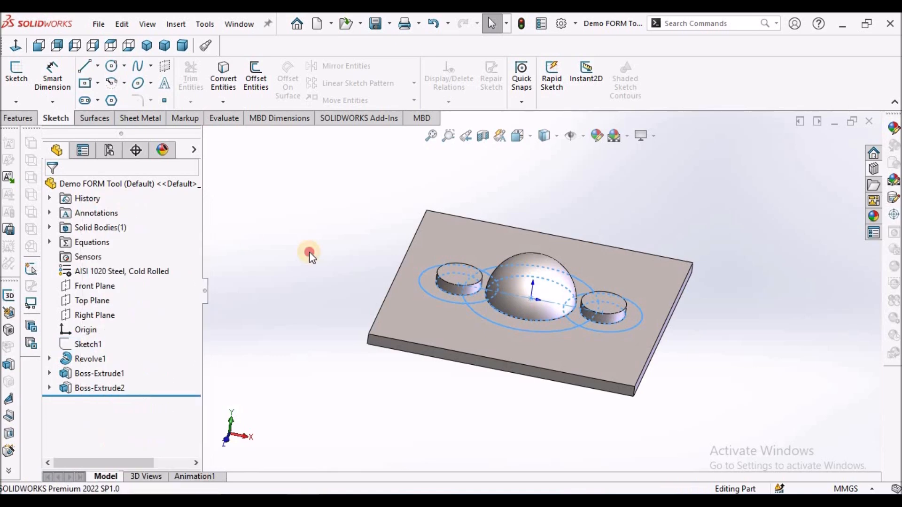
click(309, 251)
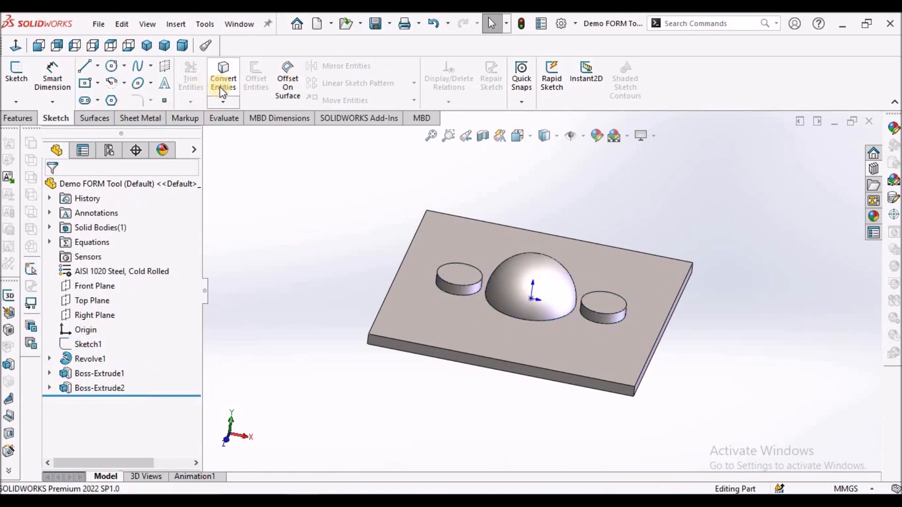
Step: Fillet the edge where the dome meets the base plate with a symmetric 2 mm radius
click(366, 75)
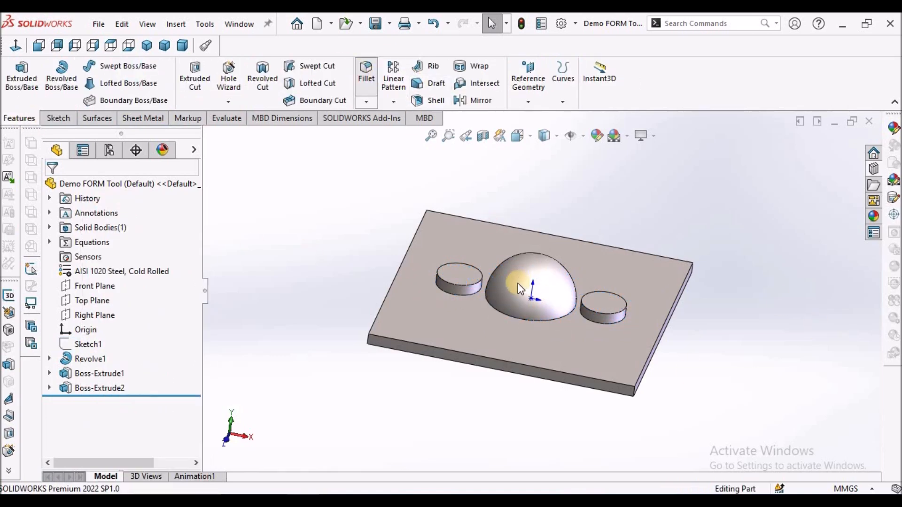
click(513, 317)
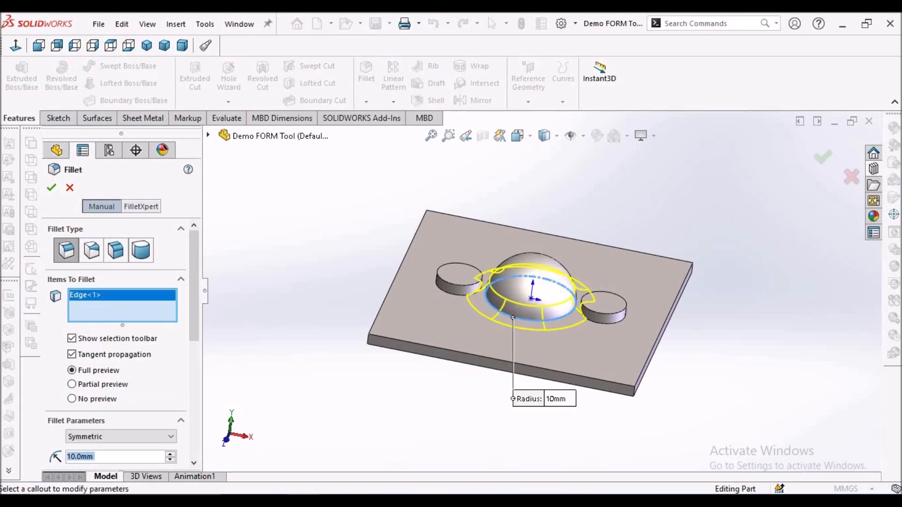
text(3)
key(Return)
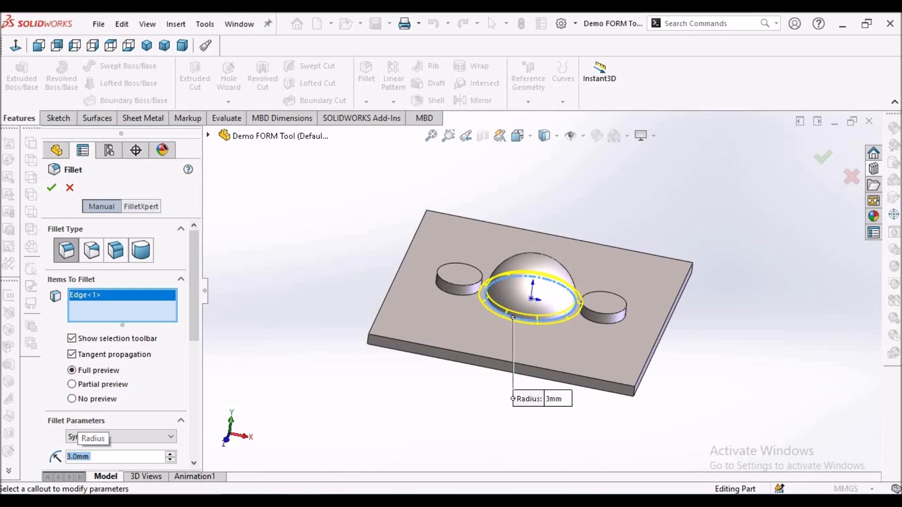
scroll(529, 244, up, 2)
middle_drag(529, 244, 518, 292)
scroll(504, 419, up, 1)
scroll(503, 422, down, 1)
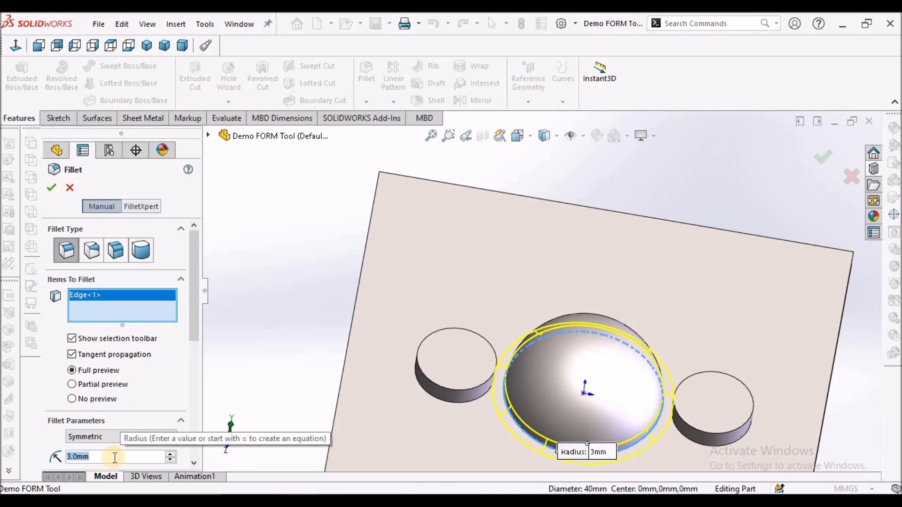
text(2)
key(Return)
click(51, 187)
click(301, 225)
Step: Save the part with the finished dome fillet
scroll(604, 282, up, 5)
middle_drag(604, 282, 566, 274)
click(374, 23)
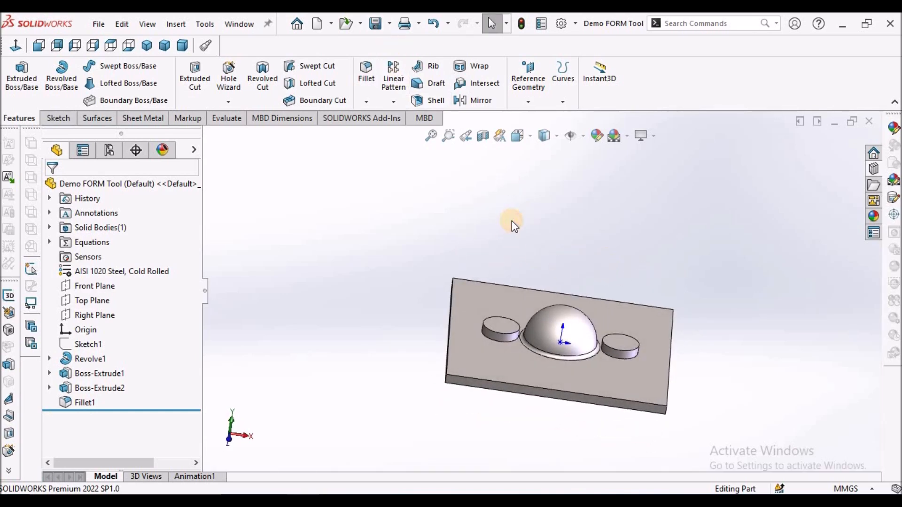
middle_drag(512, 221, 653, 301)
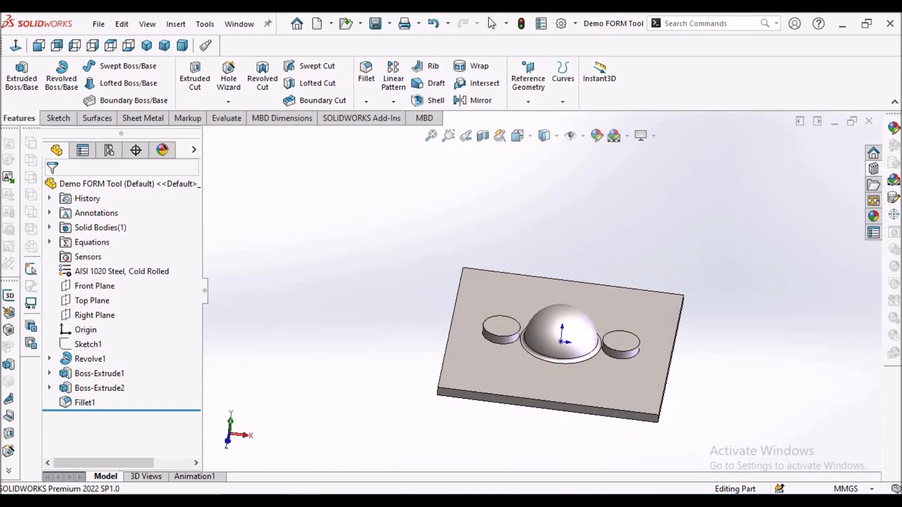
Step: Start a sheet metal Forming Tool and set the base plate's upper face as the stopping face
click(149, 117)
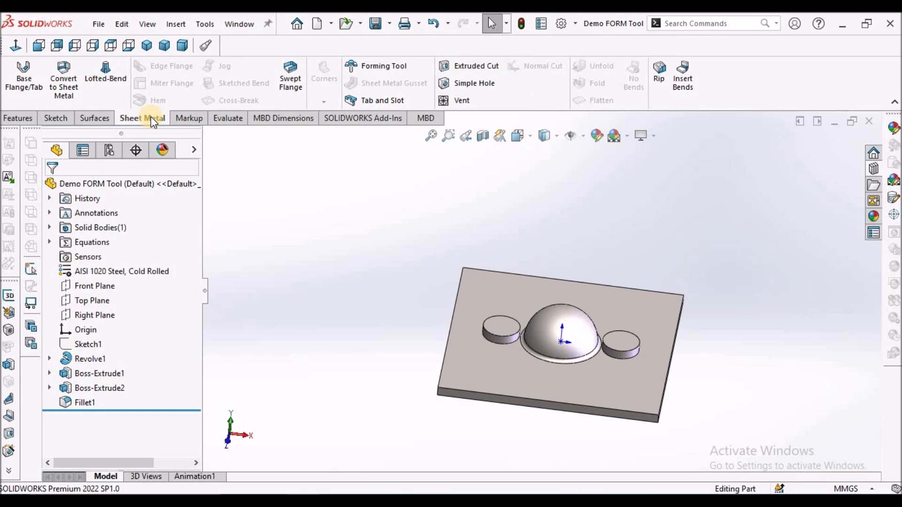
click(353, 67)
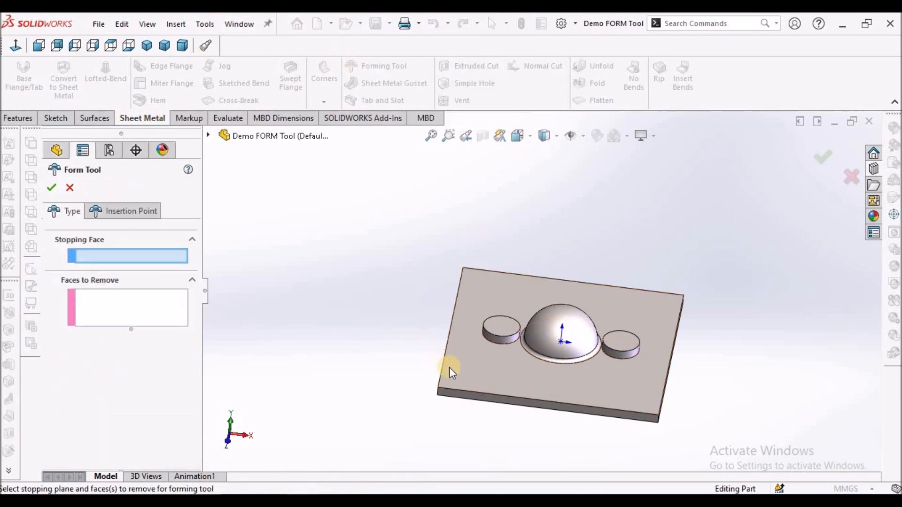
click(469, 371)
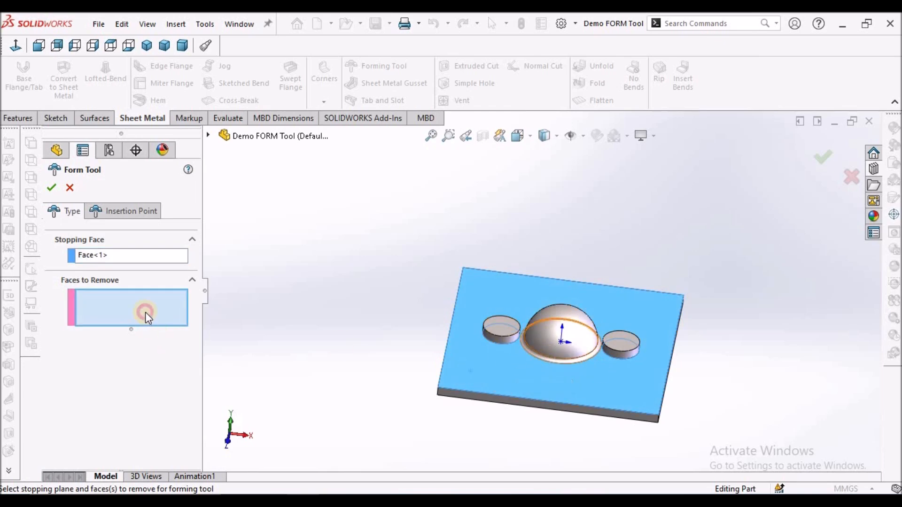
Step: Choose the upper and cylindrical side faces of both round bosses as the forming tool's faces to remove
scroll(648, 363, down, 3)
click(408, 298)
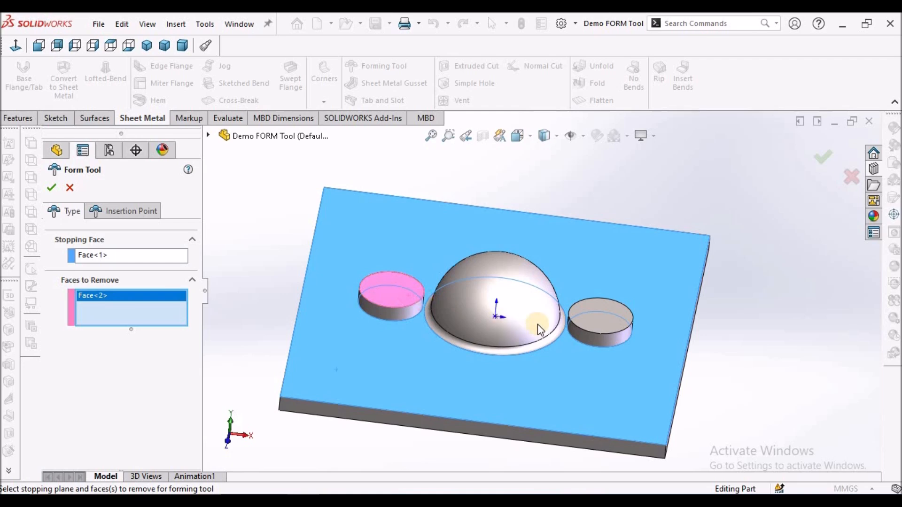
click(595, 327)
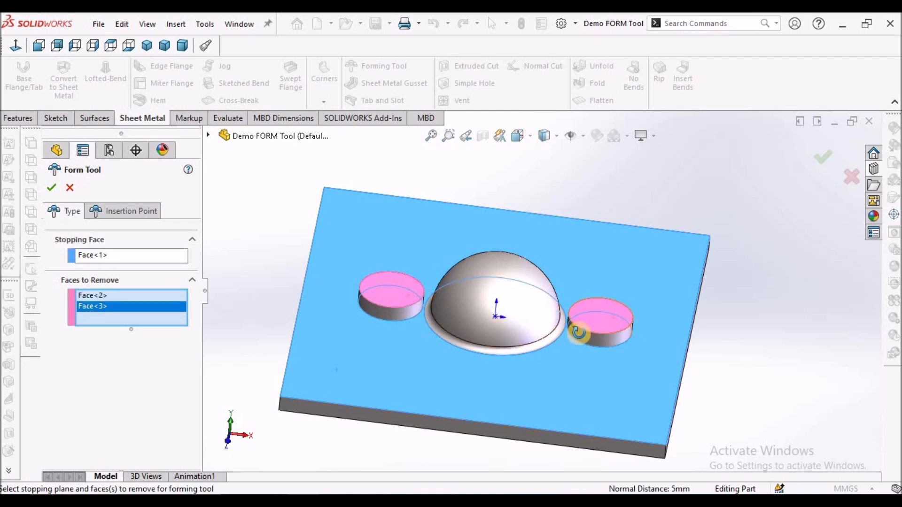
middle_drag(577, 332, 586, 285)
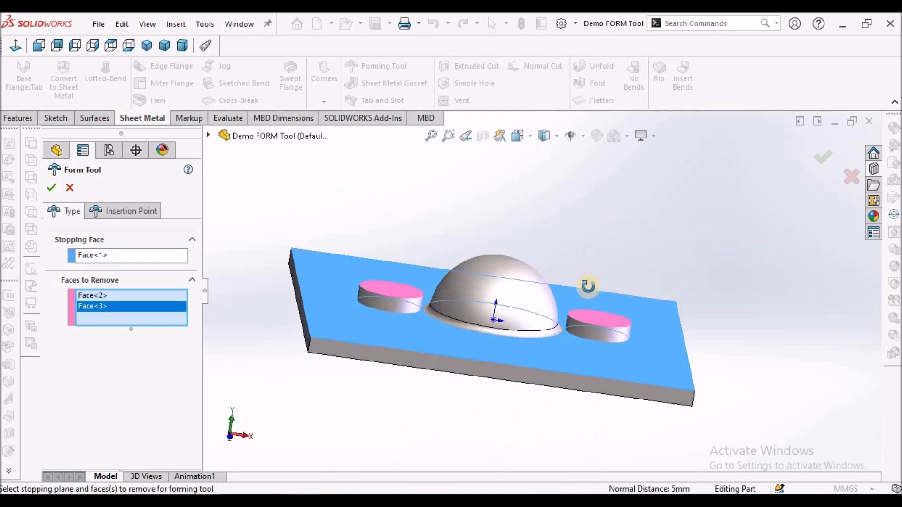
click(385, 305)
click(594, 329)
middle_drag(593, 328, 559, 374)
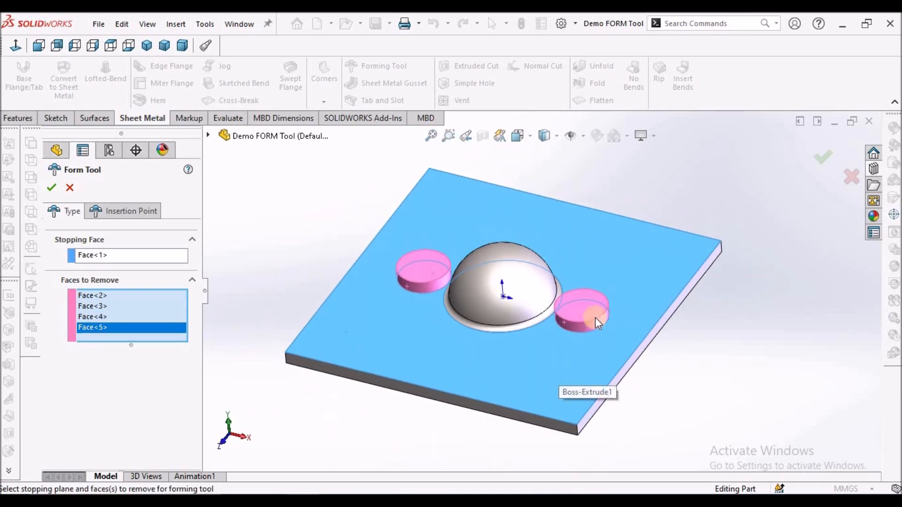
Step: Finish the forming tool with the chosen stopping and removal faces and save the part
click(51, 188)
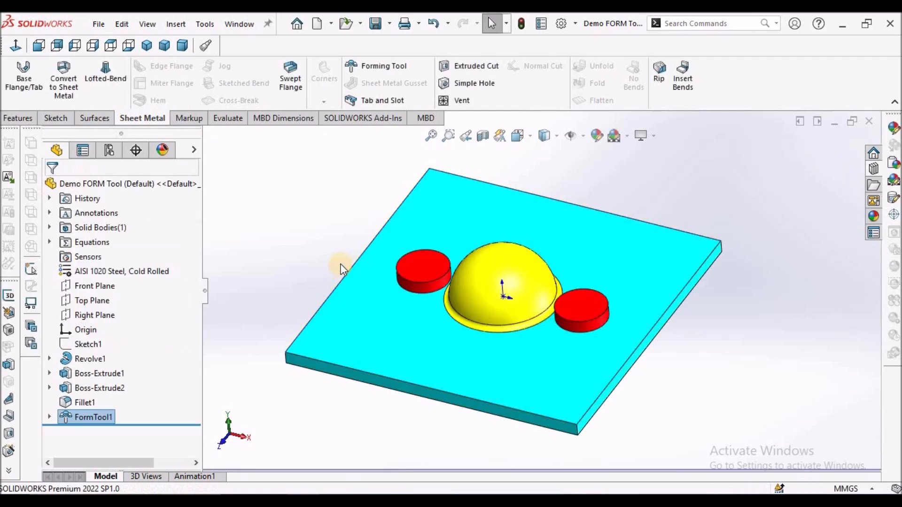
click(379, 24)
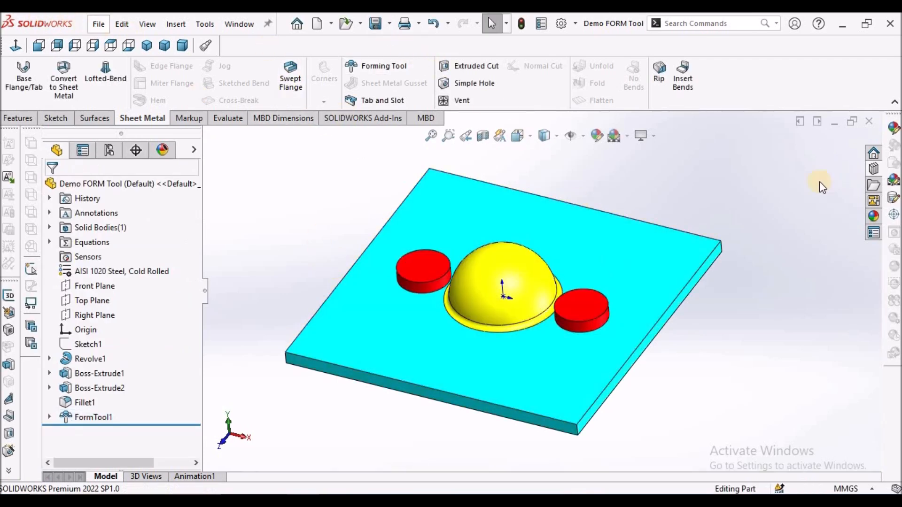
Step: Open the EXAMPLES folder of the Design Library's forming tools in File Explorer
click(873, 169)
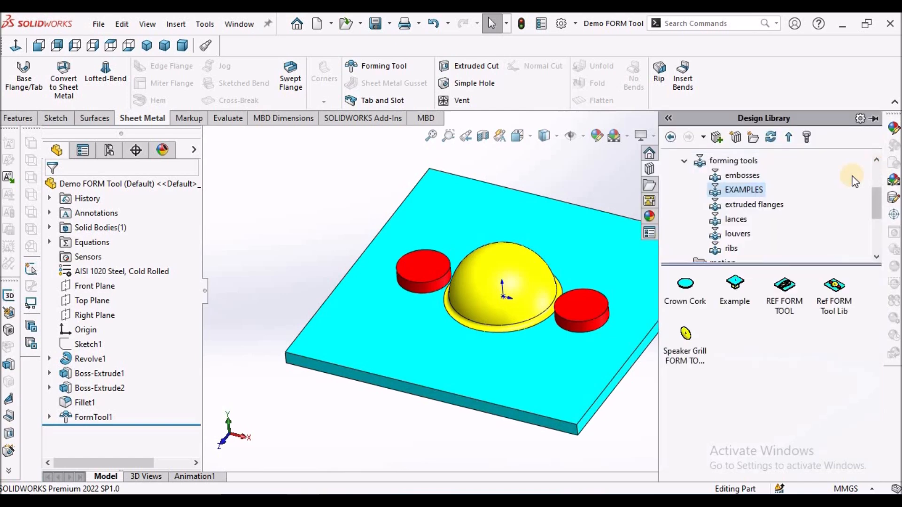
click(720, 162)
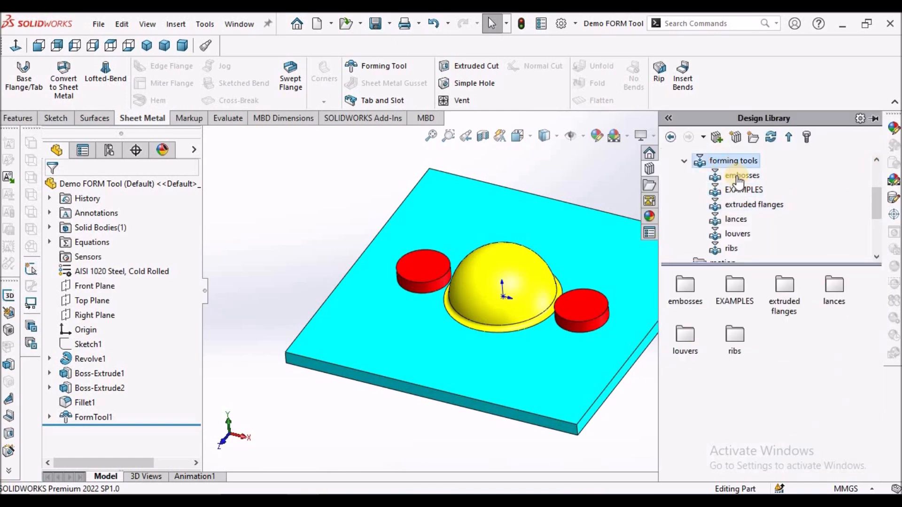
click(732, 190)
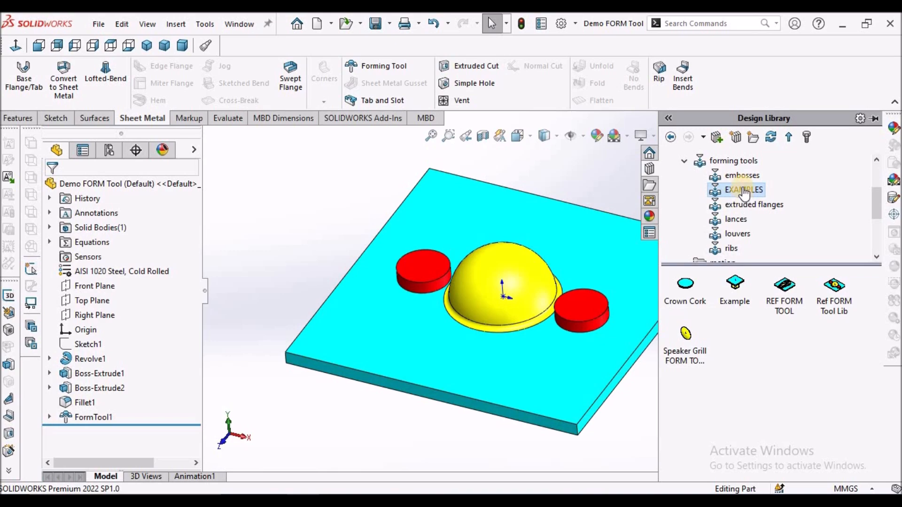
right_click(745, 190)
click(775, 217)
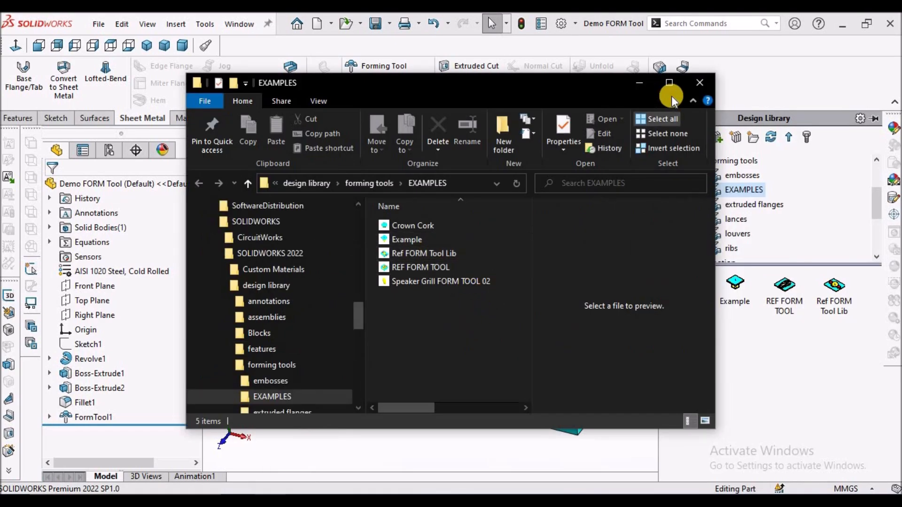
click(669, 86)
click(240, 187)
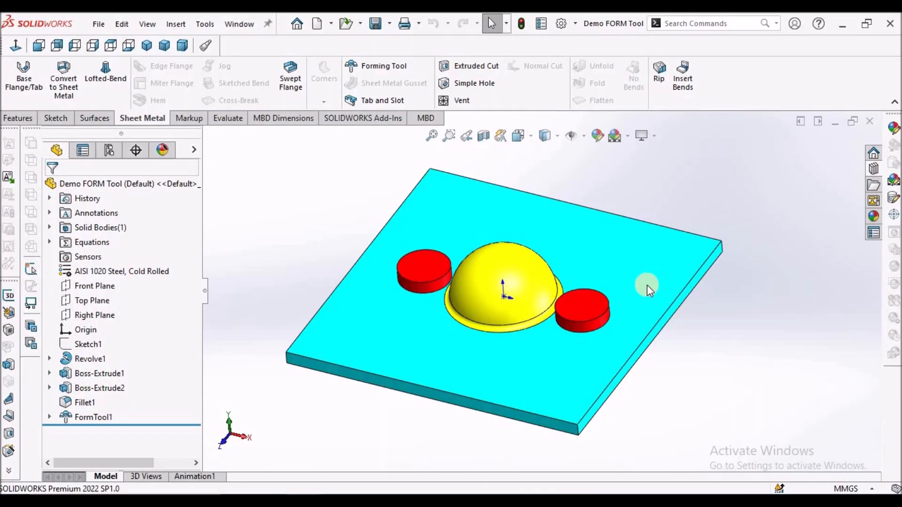
Step: Save a copy of the part with Pack and Go under the new filename End Cap.SLDPRT
scroll(646, 285, up, 3)
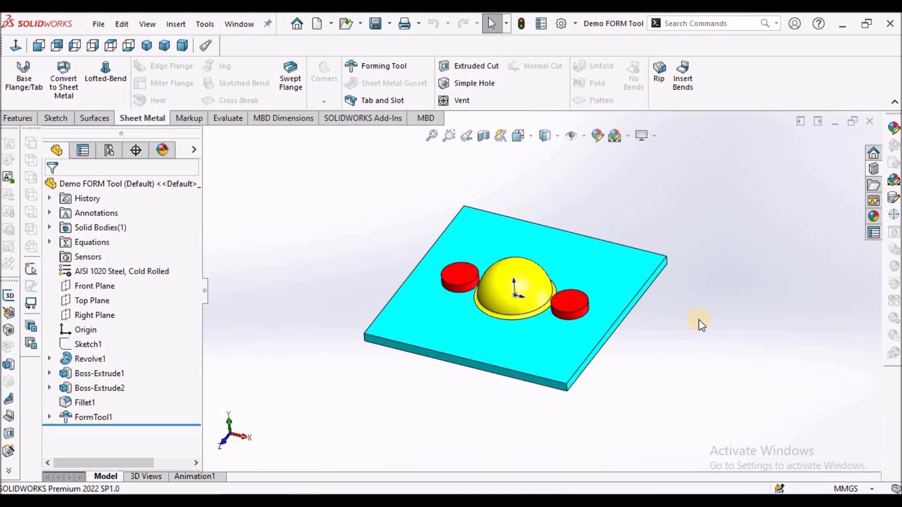
click(97, 23)
click(147, 317)
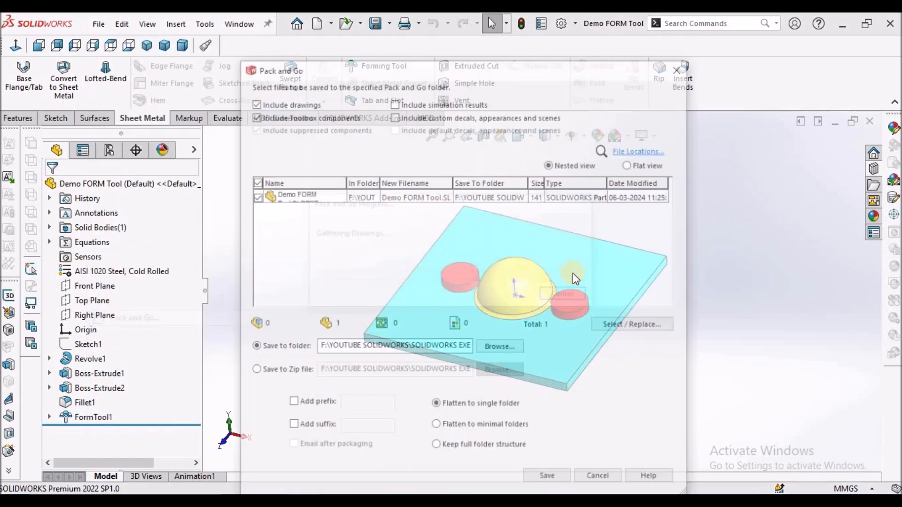
double_click(404, 199)
click(426, 286)
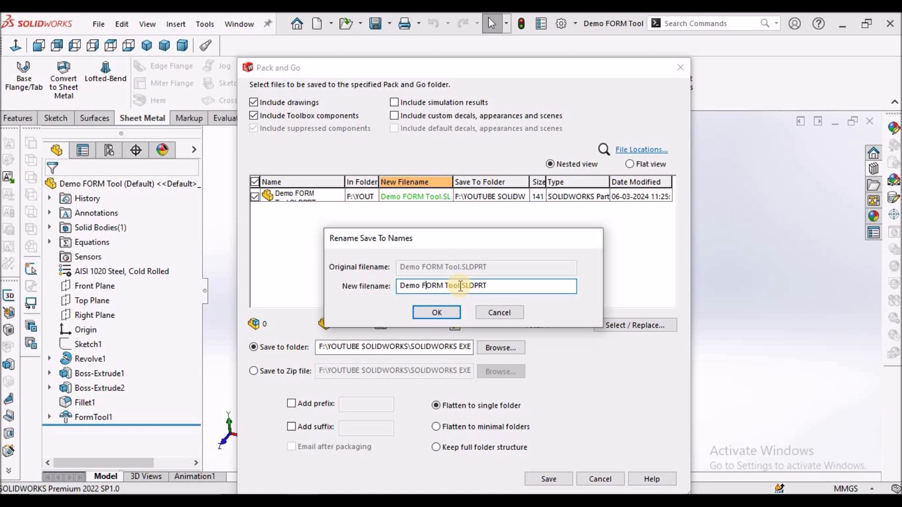
key(BackSpace)
key(BackSpace)
key(BackSpace)
key(BackSpace)
key(BackSpace)
key(BackSpace)
key(BackSpace)
key(BackSpace)
key(BackSpace)
key(BackSpace)
key(BackSpace)
key(BackSpace)
key(BackSpace)
key(BackSpace)
text(sh)
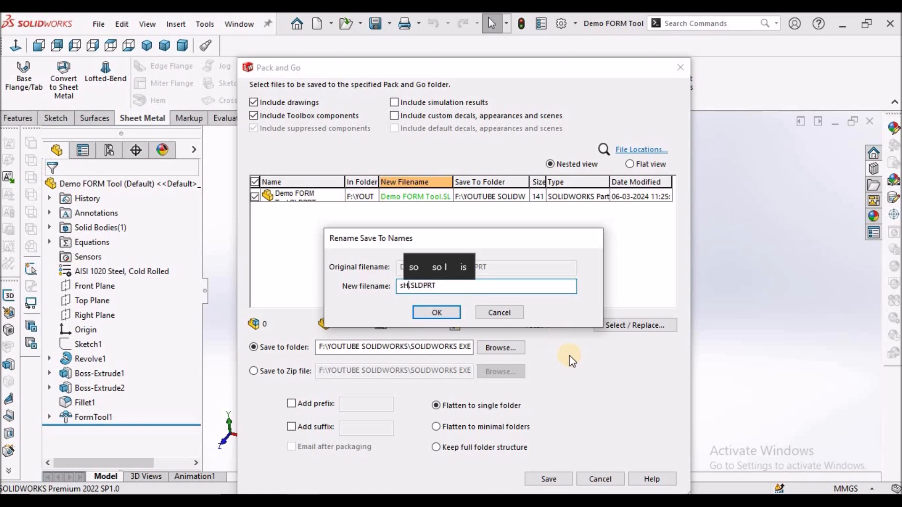
key(BackSpace)
key(BackSpace)
text(End )
text(Ca)
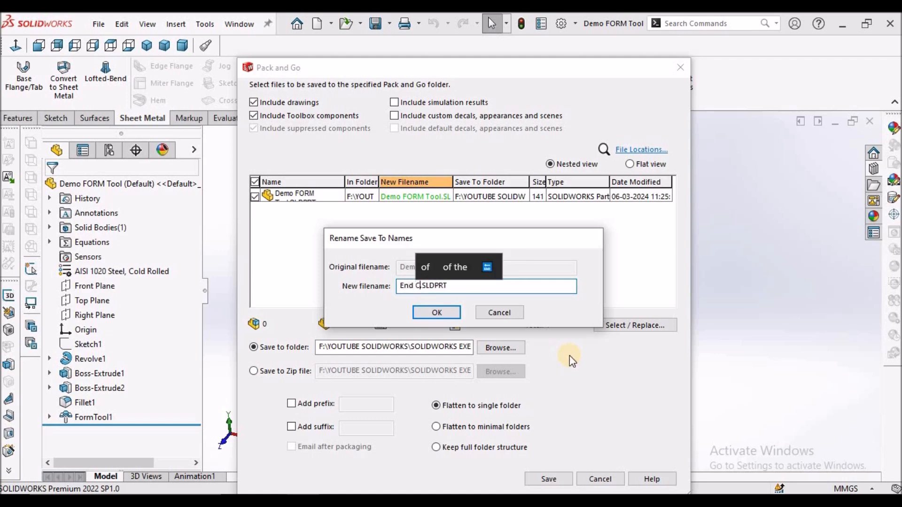
text(p)
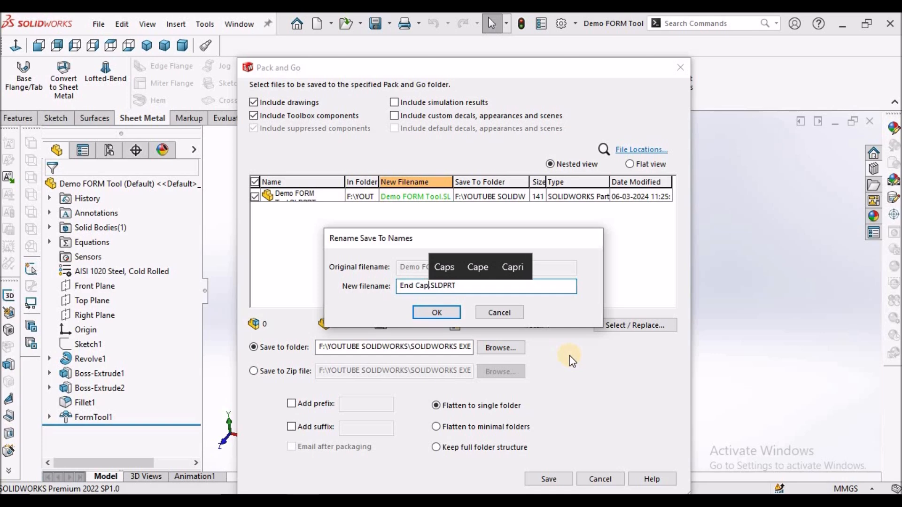
click(436, 313)
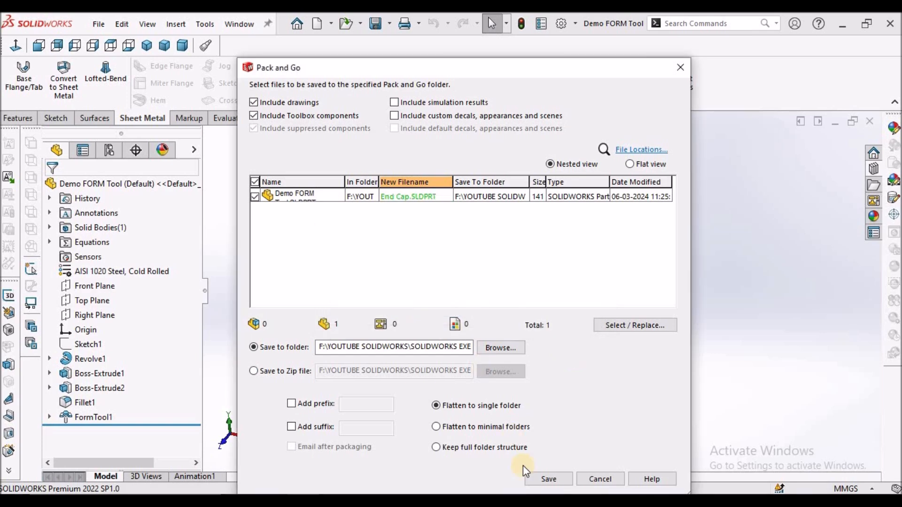
click(547, 479)
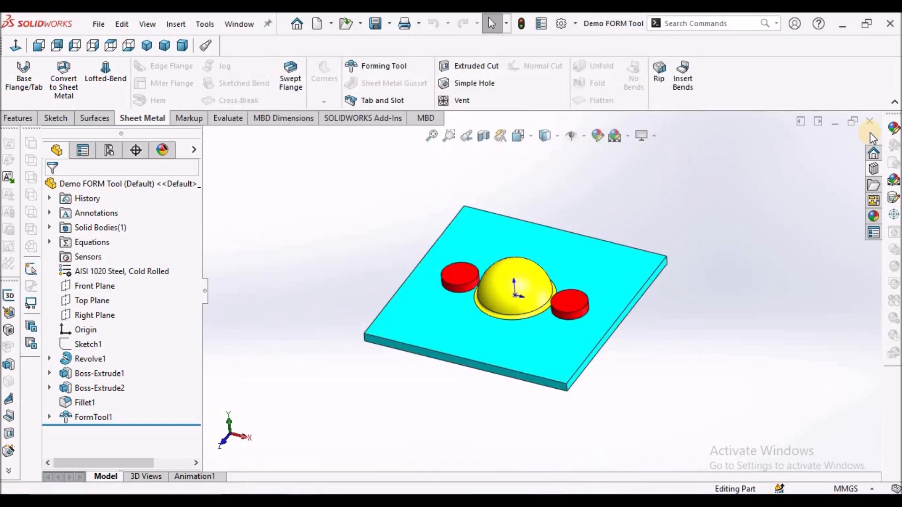
Step: Close the forming tool part and open the End Cap part from the Next - CYLINDER ROD END CAP INSERT folder
click(870, 123)
click(252, 23)
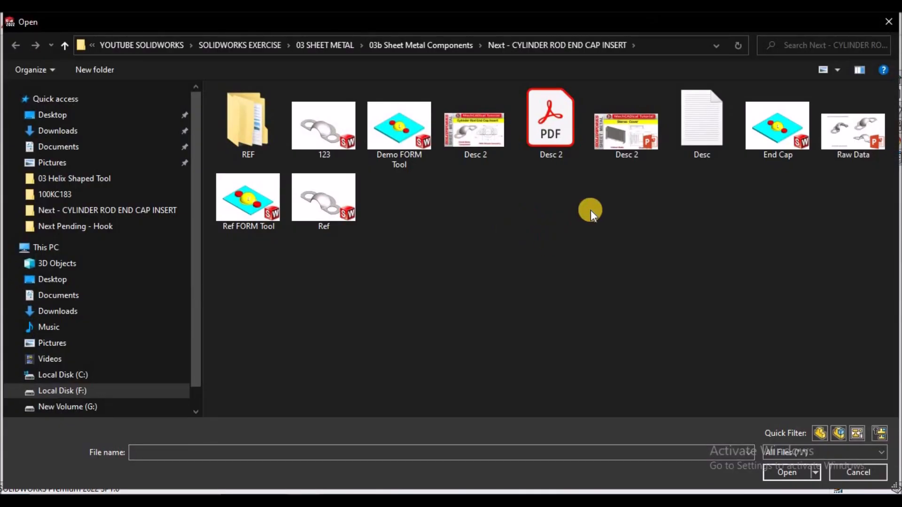
click(777, 126)
click(783, 473)
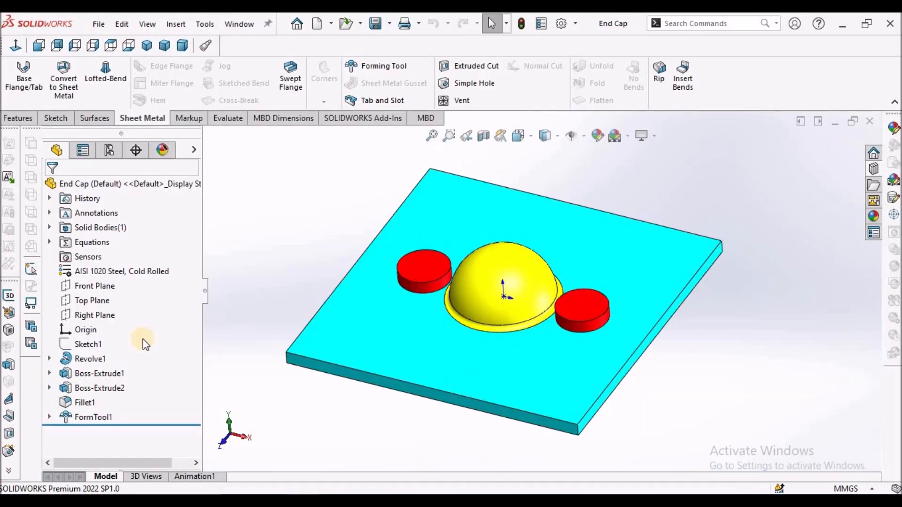
Step: Delete the Revolve1 dome feature together with its dependent features
right_click(91, 359)
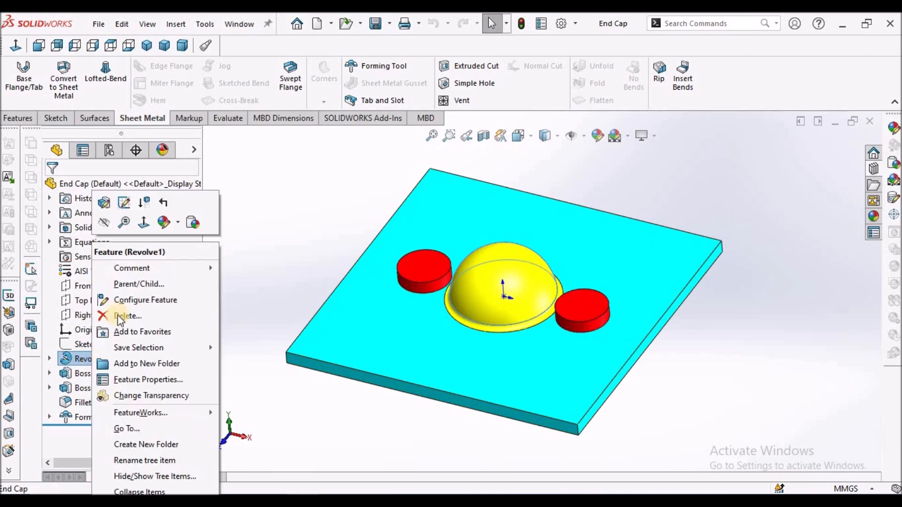
click(123, 315)
click(531, 194)
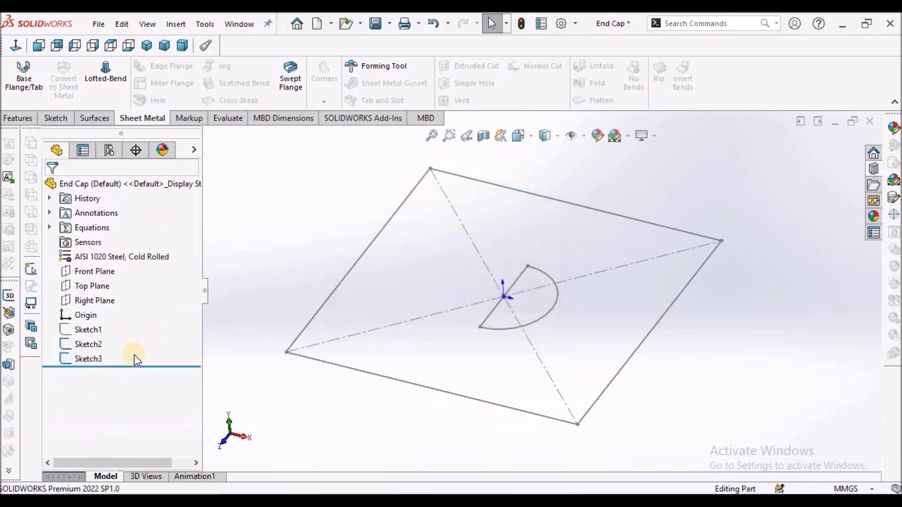
Step: Delete the leftover semicircle sketch (Sketch2) and square base sketch (Sketch3)
click(85, 343)
right_click(86, 341)
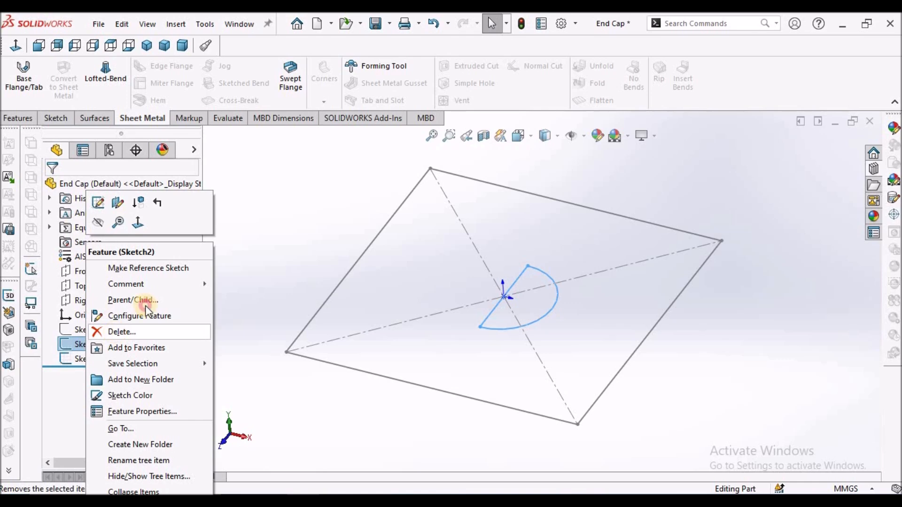
click(128, 331)
key(Return)
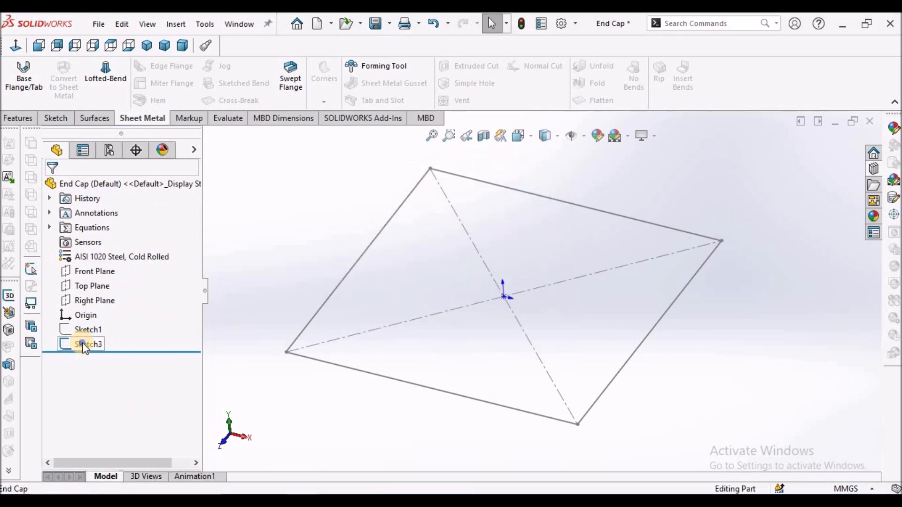
right_click(82, 342)
key(Return)
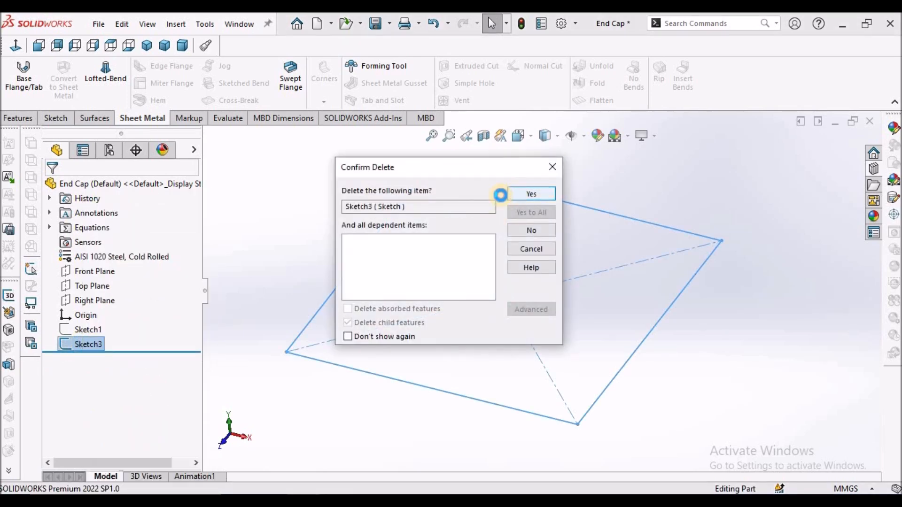
click(527, 194)
Step: Show Sketch1 with its concentric circles in the model
right_click(88, 331)
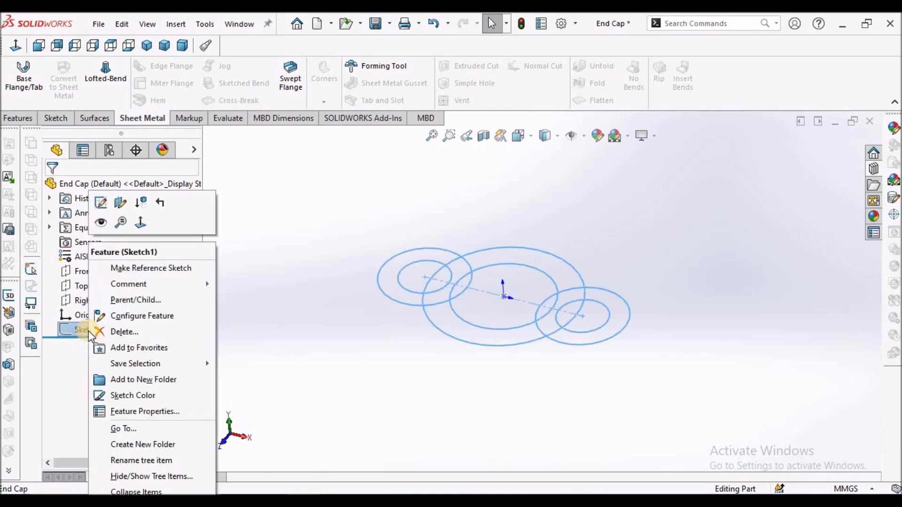
click(101, 220)
click(391, 217)
mouse_move(390, 213)
middle_down()
mouse_move(463, 231)
mouse_move(489, 281)
mouse_move(478, 288)
middle_up()
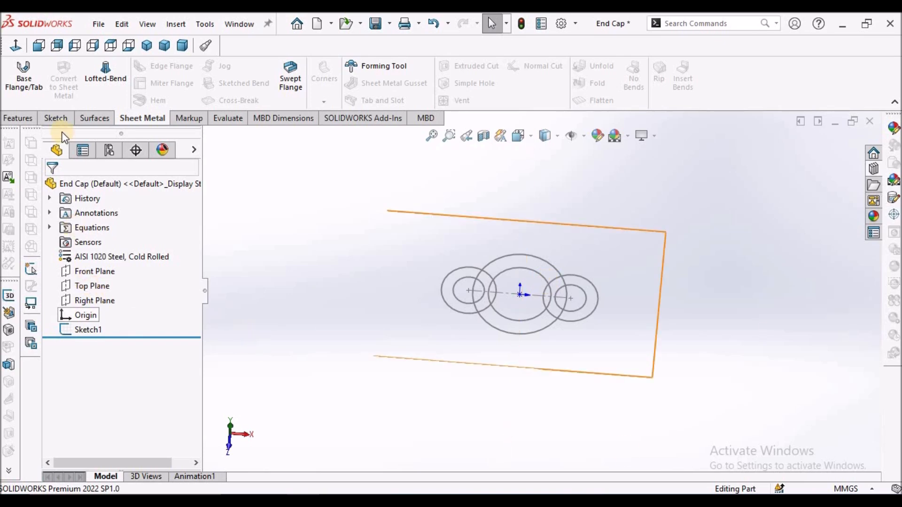
Step: Sketch a center rectangle about 116 mm wide on the Top Plane, centred on the origin and enclosing the Sketch1 circles
click(92, 286)
click(56, 118)
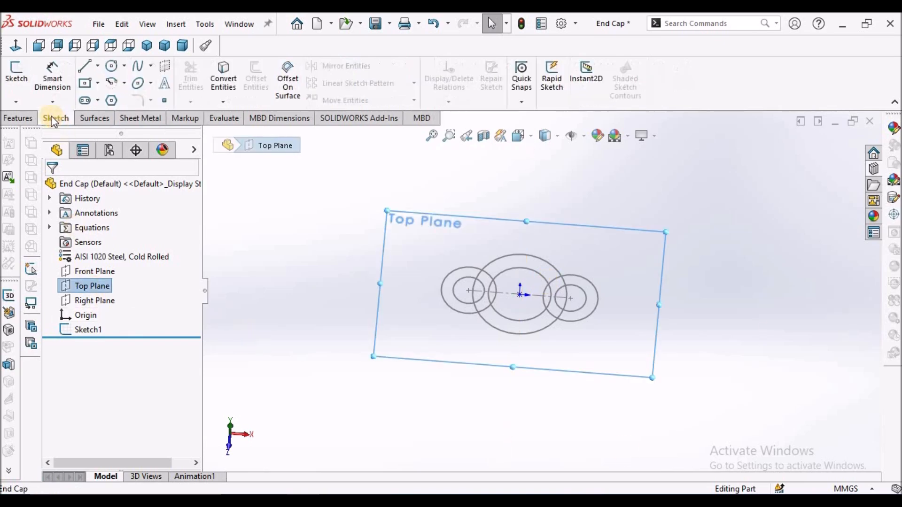
click(16, 70)
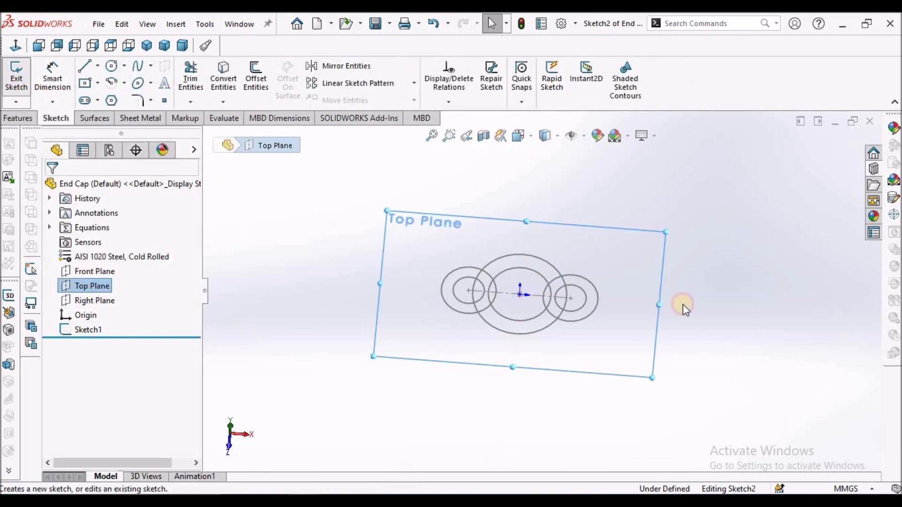
click(85, 83)
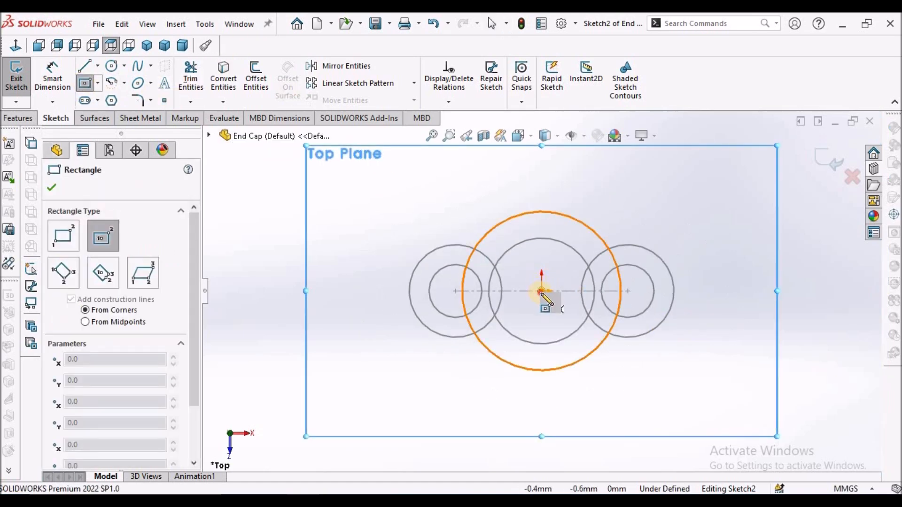
click(541, 291)
click(696, 165)
right_click(227, 192)
click(286, 211)
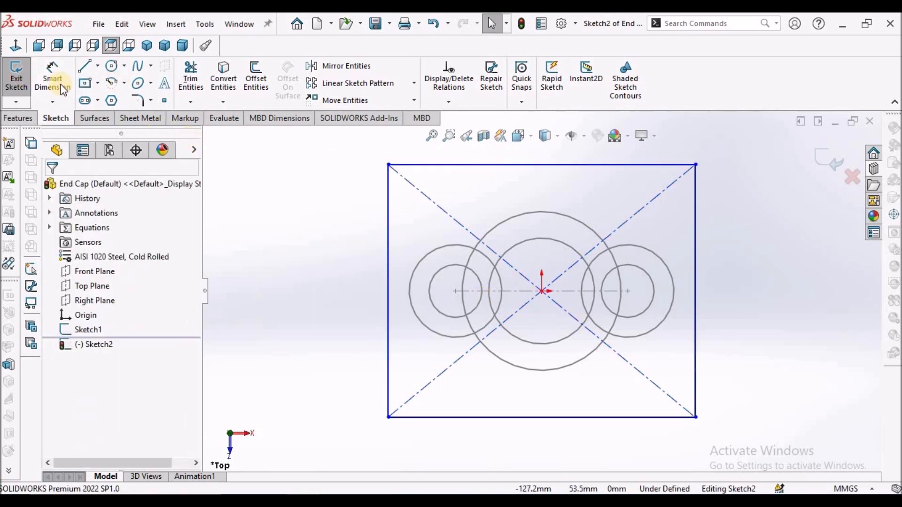
Step: Dimension the rectangle's width and height to 120 mm each
click(52, 76)
key(z)
click(588, 363)
click(586, 416)
text(120)
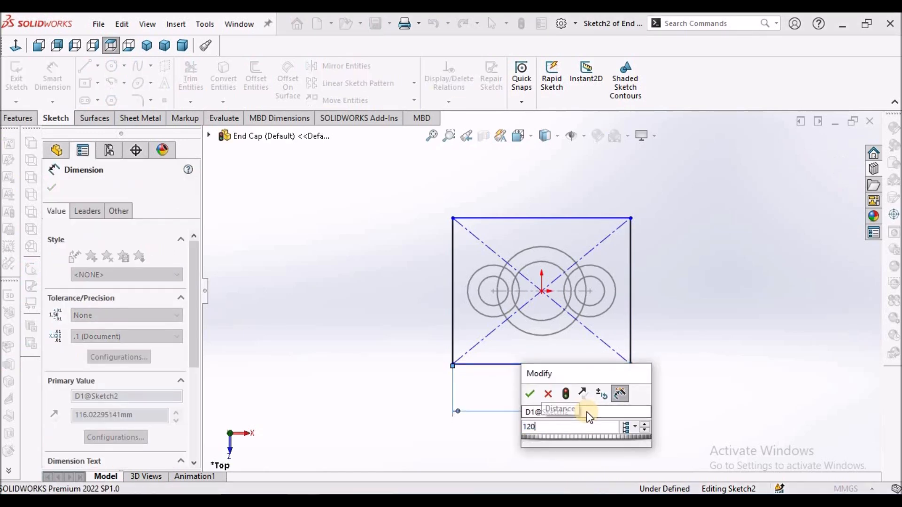
key(Return)
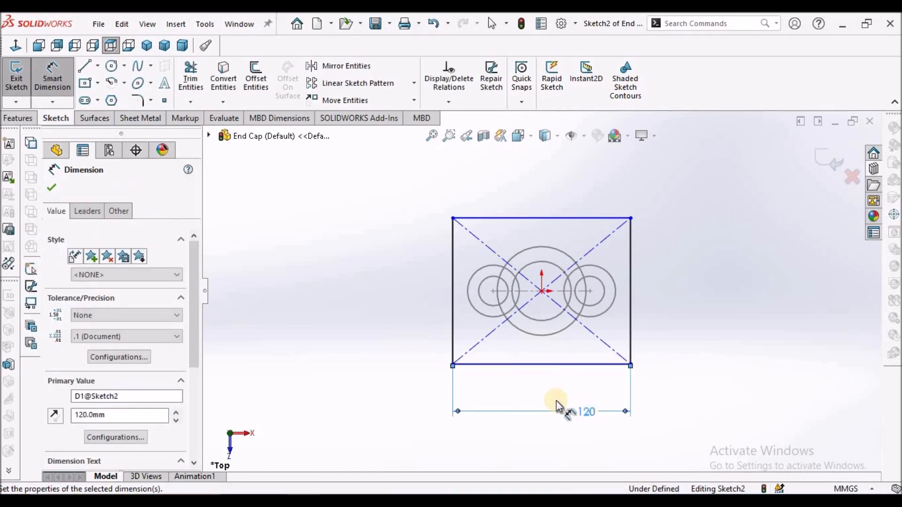
click(630, 328)
double_click(668, 327)
text(120)
key(Return)
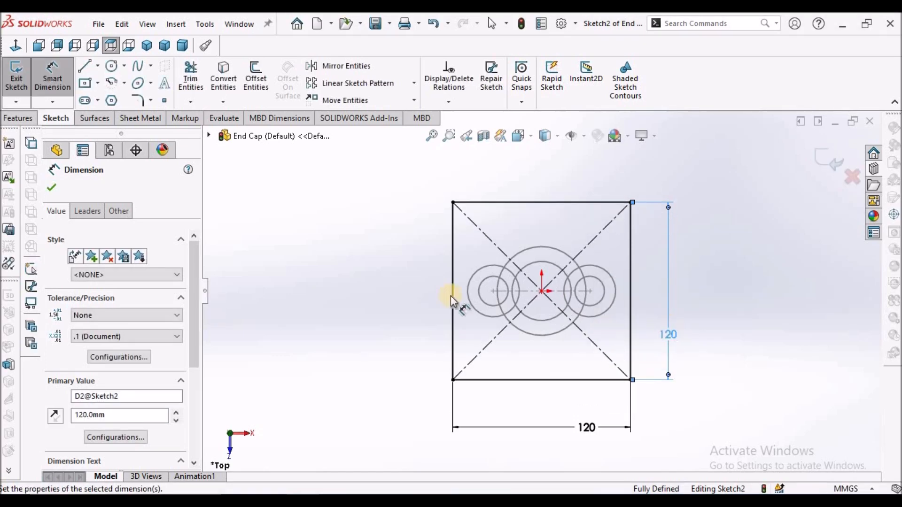
right_click(367, 280)
click(367, 319)
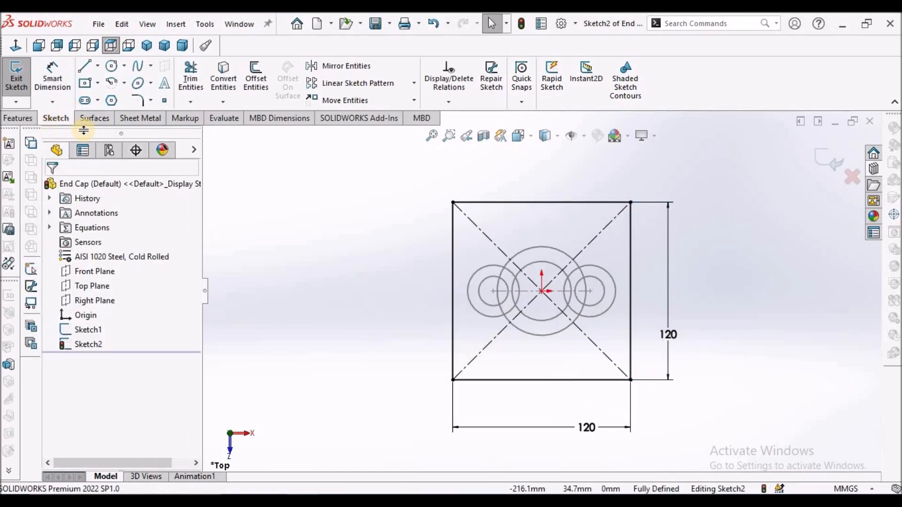
Step: Create a sheet metal Base Flange from the square sketch with a thickness of 1 mm
click(140, 118)
click(25, 73)
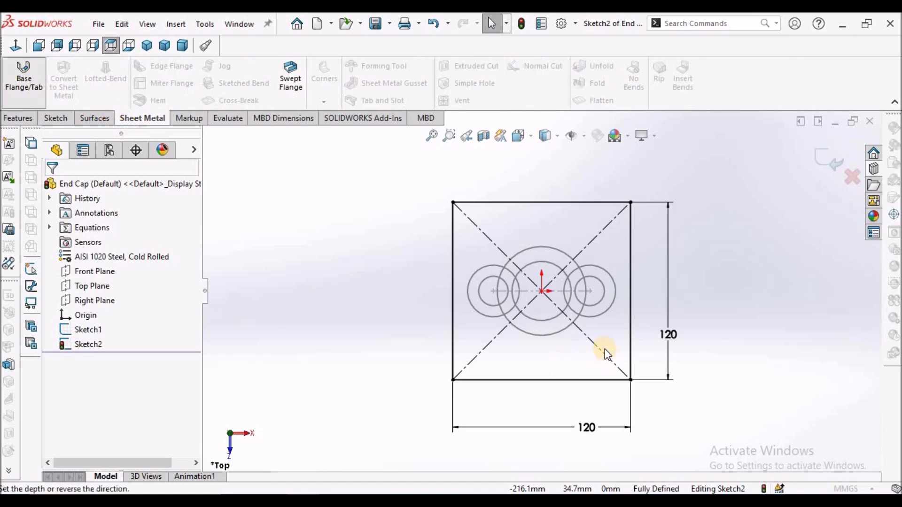
click(133, 315)
text(1)
key(Return)
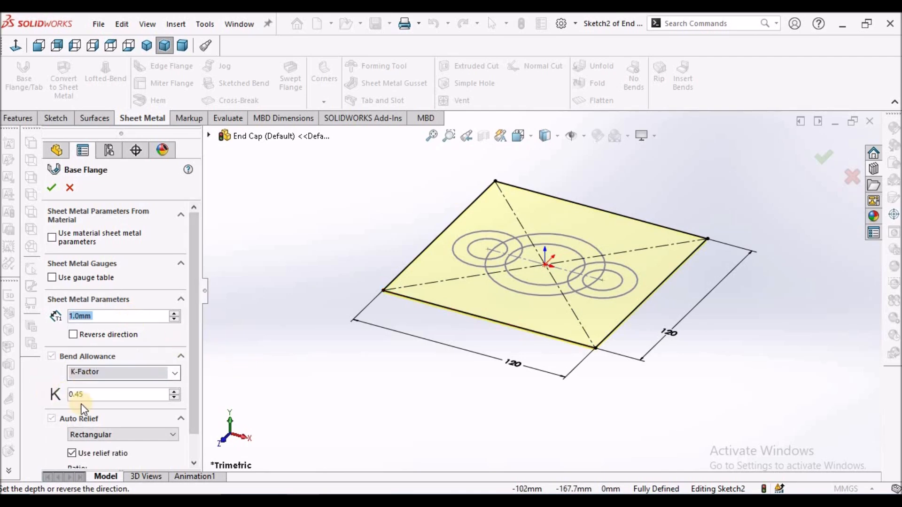
click(52, 188)
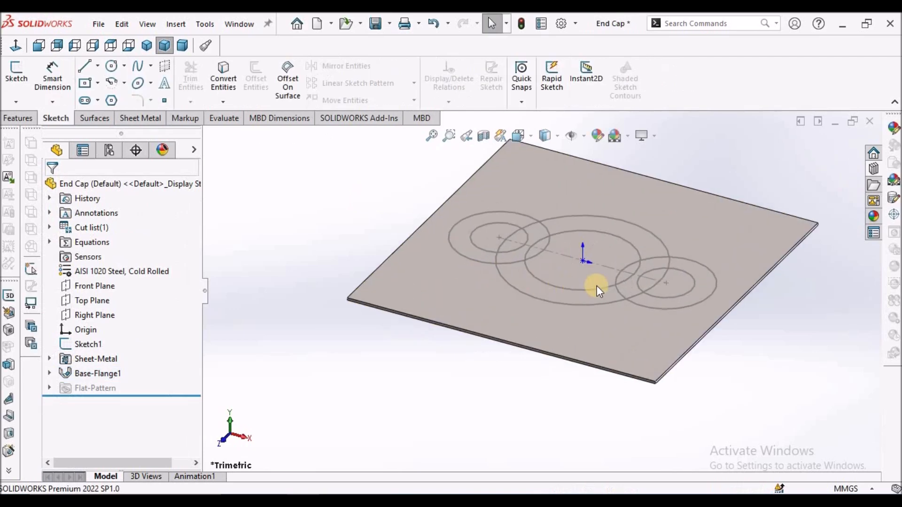
Step: Place the Ref FORM Tool Lib forming tool on the plate's upper face and flip it so the dome rises upward
key(z)
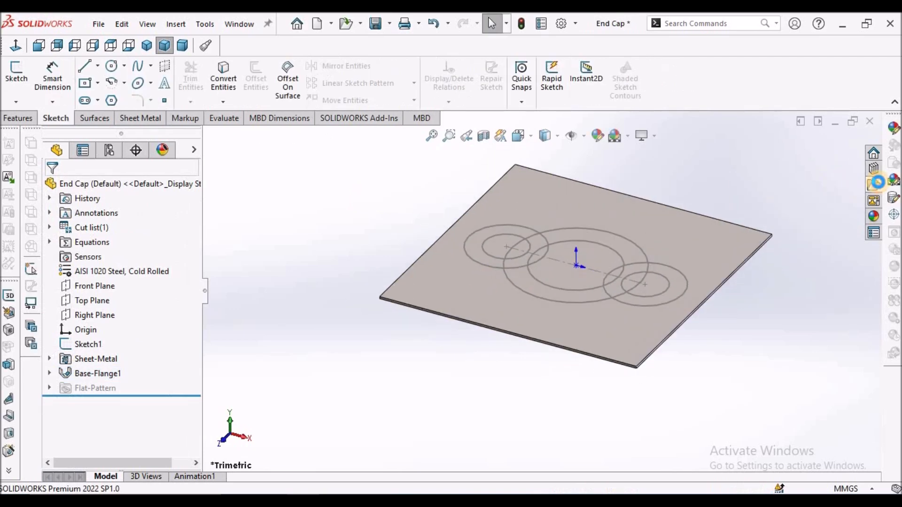
click(875, 186)
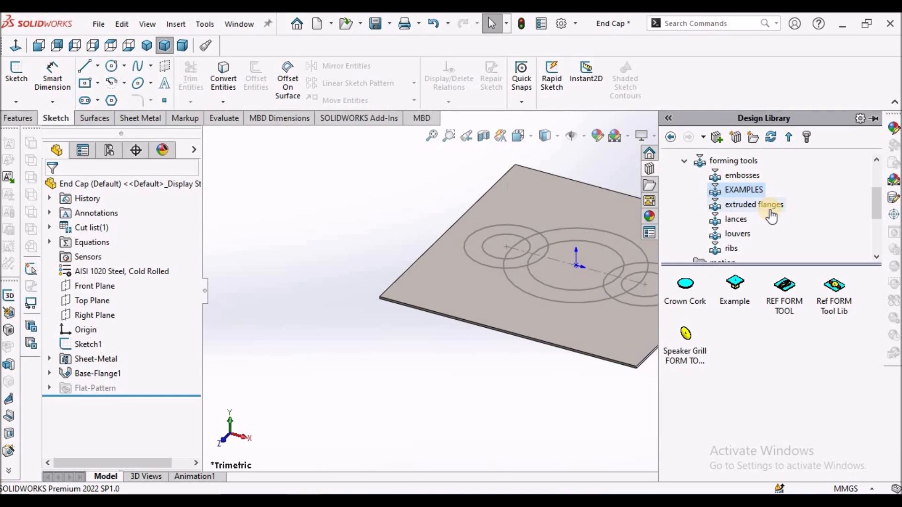
drag(836, 291, 467, 277)
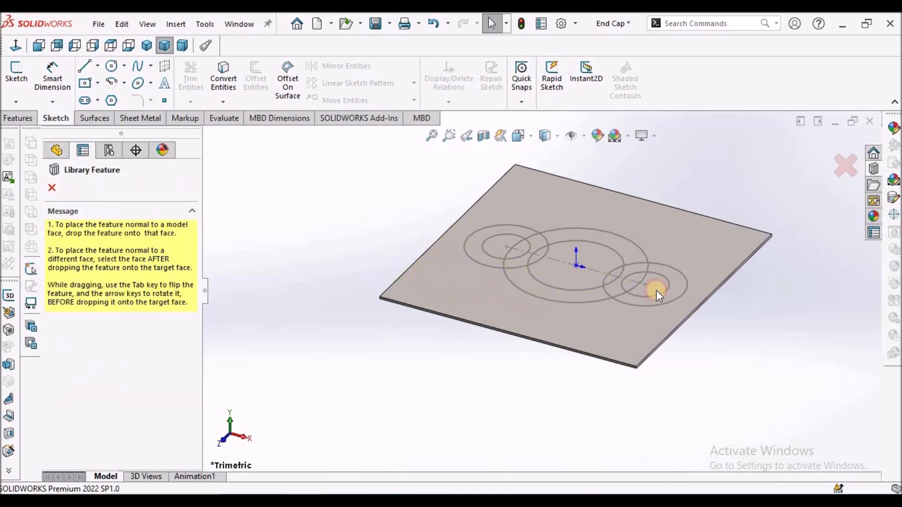
middle_drag(584, 277, 568, 230)
click(115, 317)
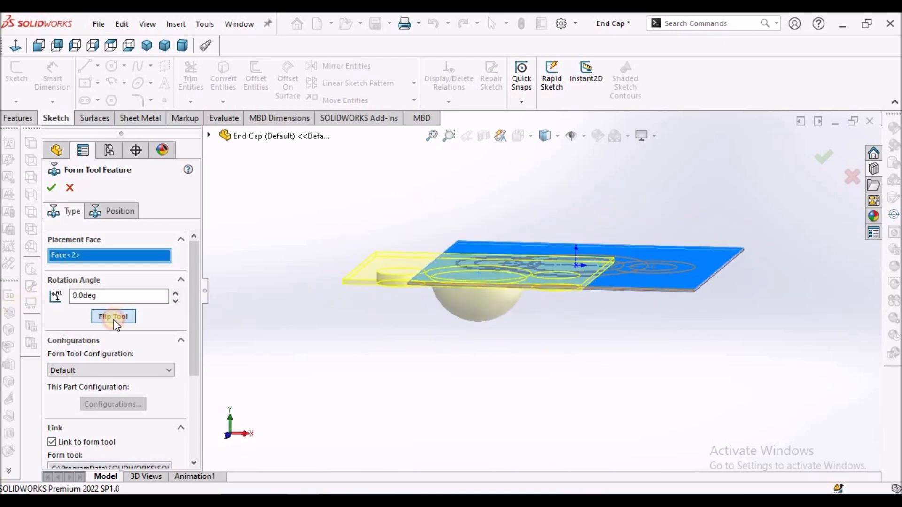
middle_drag(553, 283, 558, 313)
Step: Position the forming tool's centre point coincident with the centre of the Sketch1 middle circles and finish the form tool feature
click(103, 212)
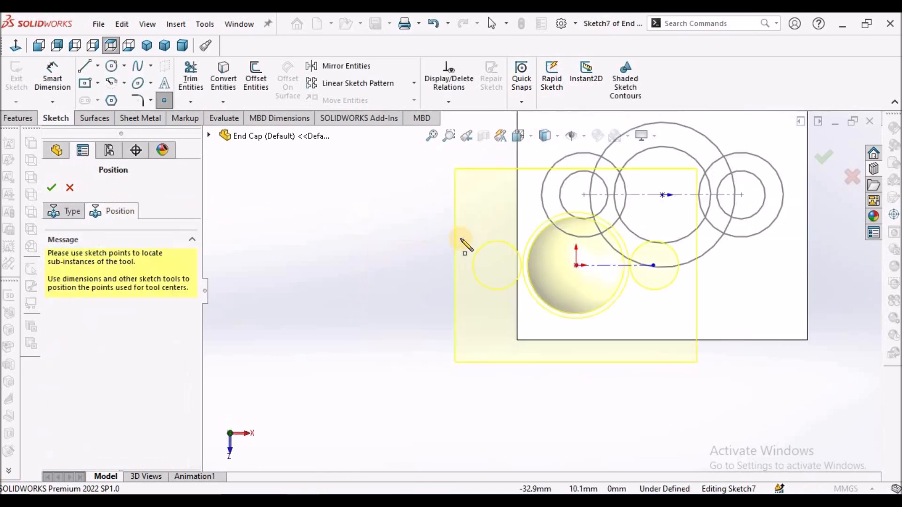
right_click(348, 234)
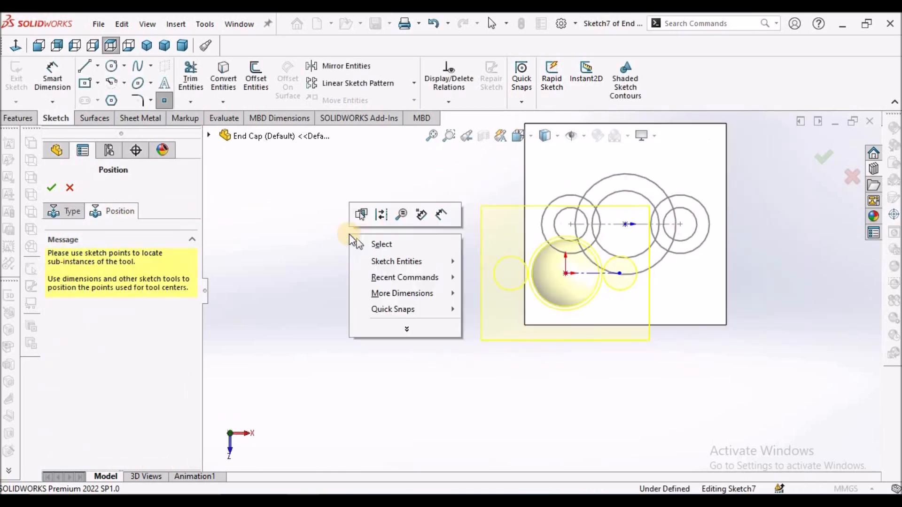
click(373, 243)
scroll(602, 258, down, 3)
scroll(623, 266, down, 2)
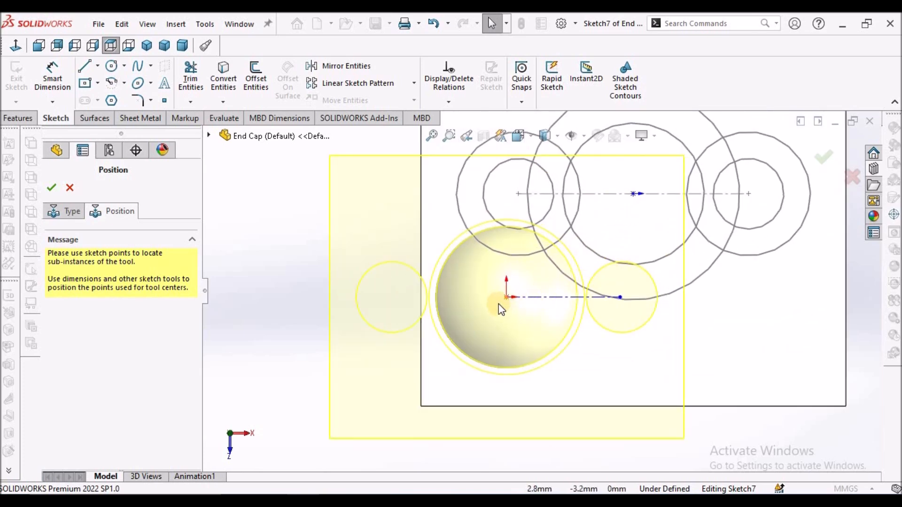
click(506, 298)
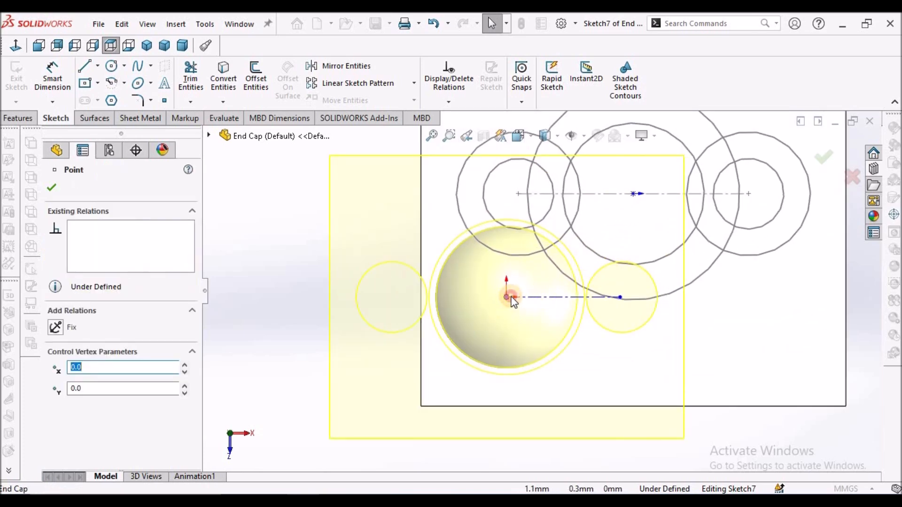
click(585, 256)
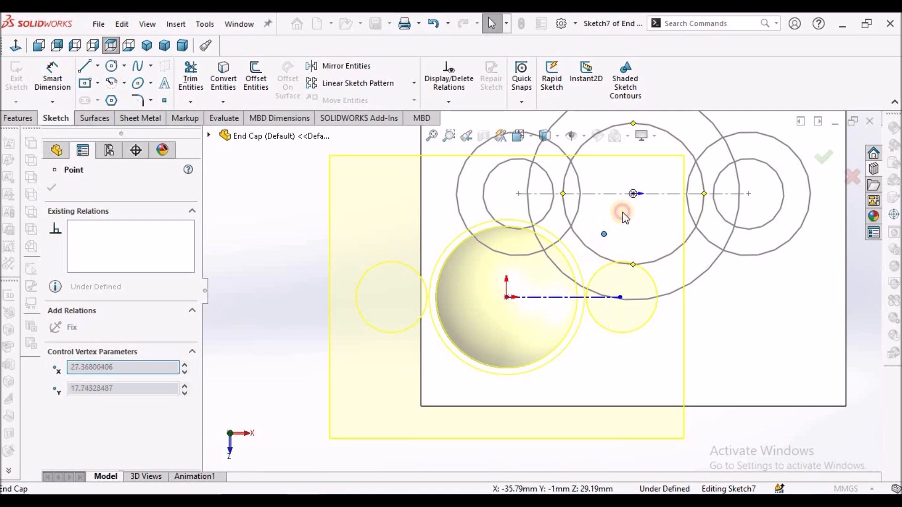
click(633, 194)
scroll(602, 263, up, 3)
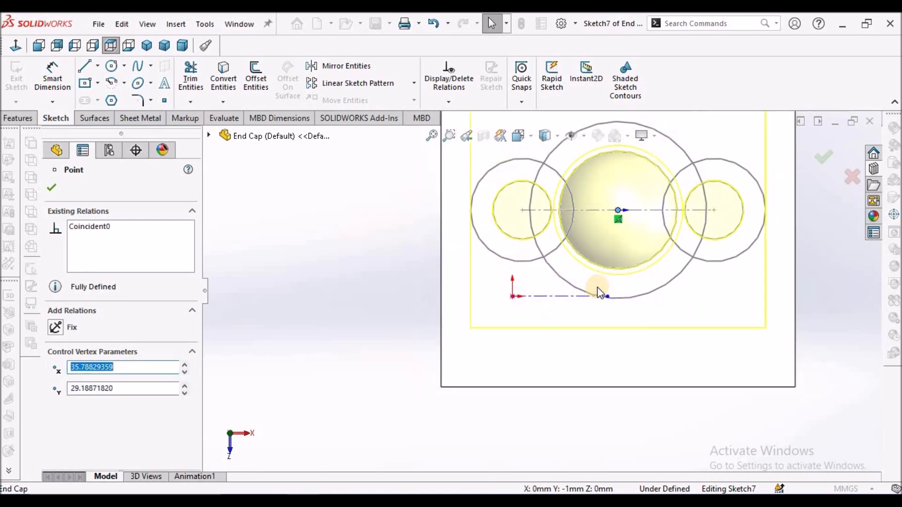
scroll(661, 239, down, 3)
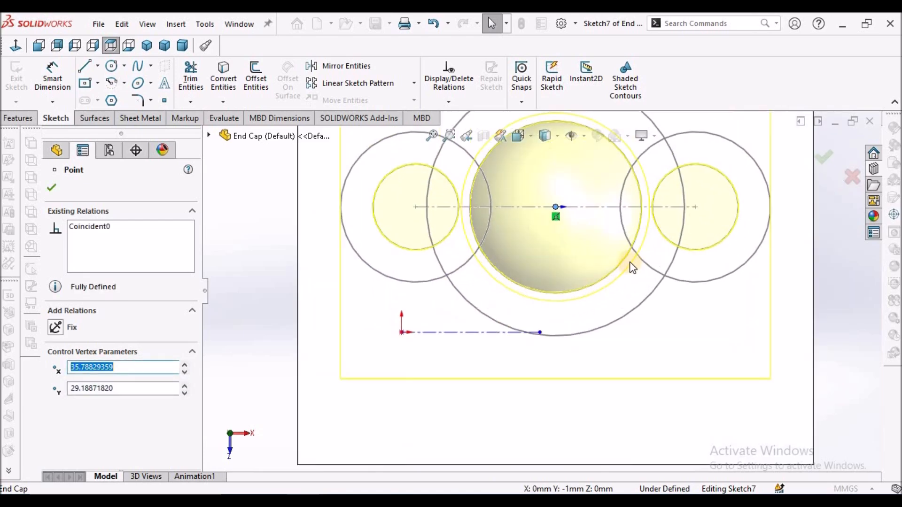
scroll(597, 256, up, 1)
mouse_move(612, 282)
middle_down()
mouse_move(600, 175)
mouse_move(604, 274)
mouse_move(603, 208)
mouse_move(590, 238)
mouse_move(604, 268)
mouse_move(599, 177)
mouse_move(603, 306)
middle_up()
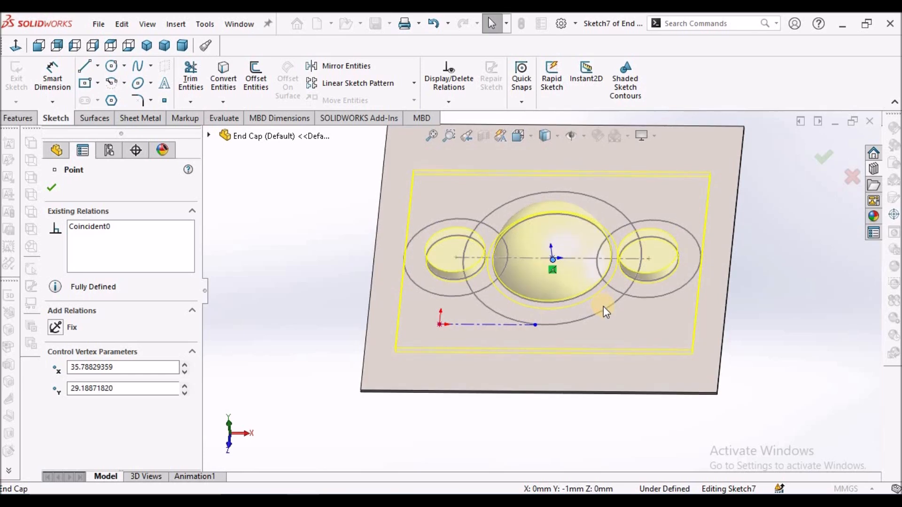
click(52, 189)
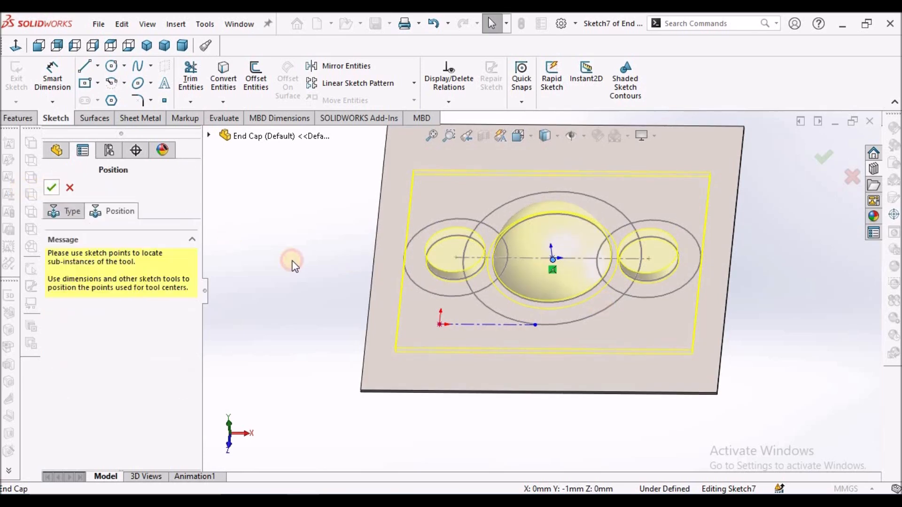
click(52, 188)
Step: Hide Sketch1 in the model
middle_drag(351, 267, 492, 200)
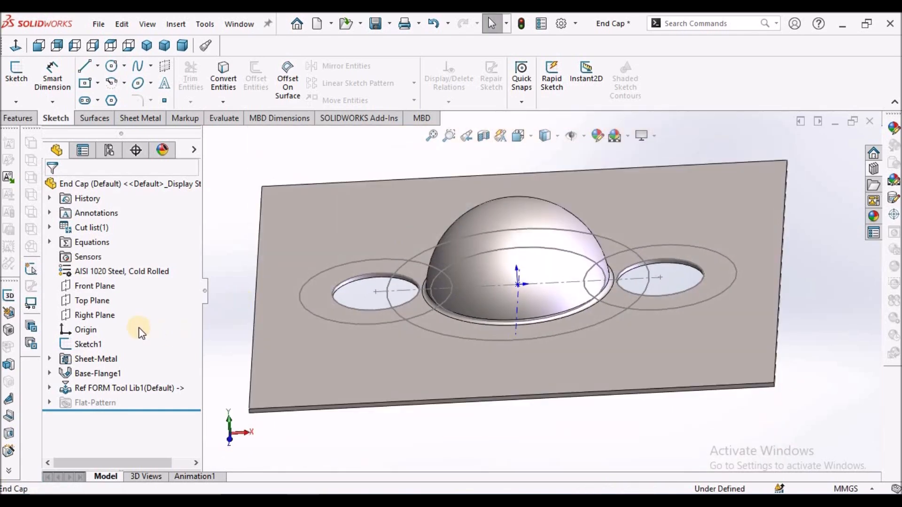
right_click(94, 345)
click(99, 223)
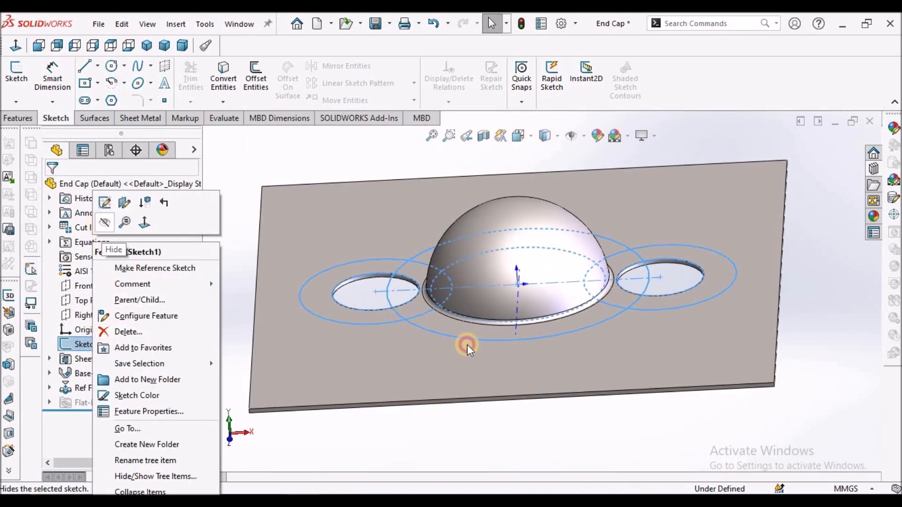
Step: Start a sketch on the plate's upper face and show Sketch1 for reference
scroll(648, 418, up, 5)
middle_drag(634, 308, 643, 336)
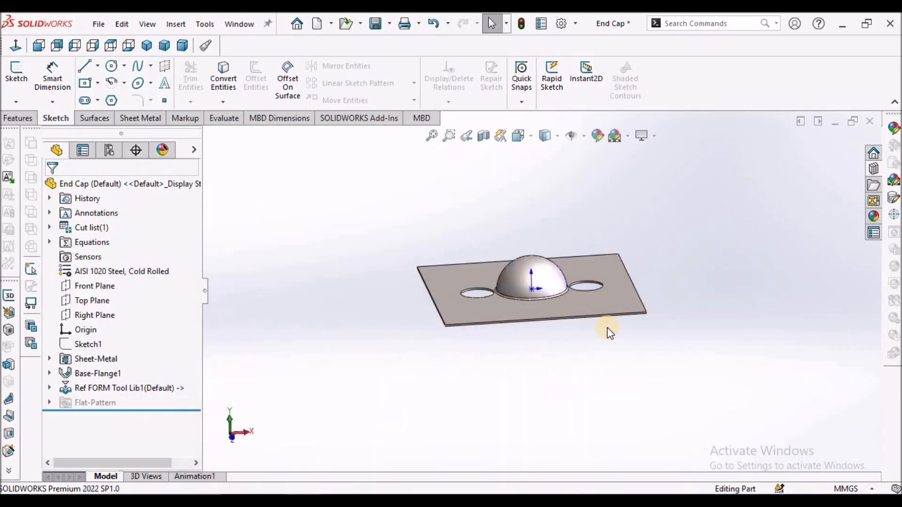
middle_drag(609, 334, 609, 357)
click(593, 319)
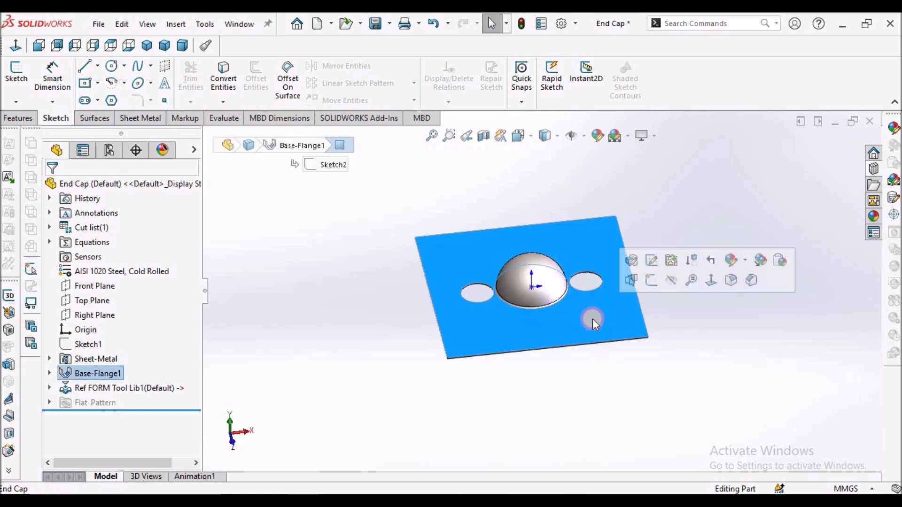
click(16, 76)
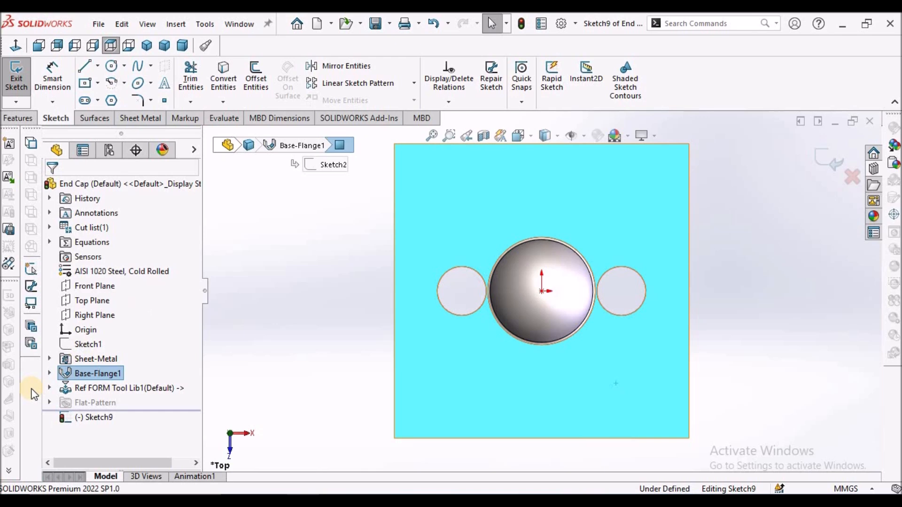
right_click(80, 345)
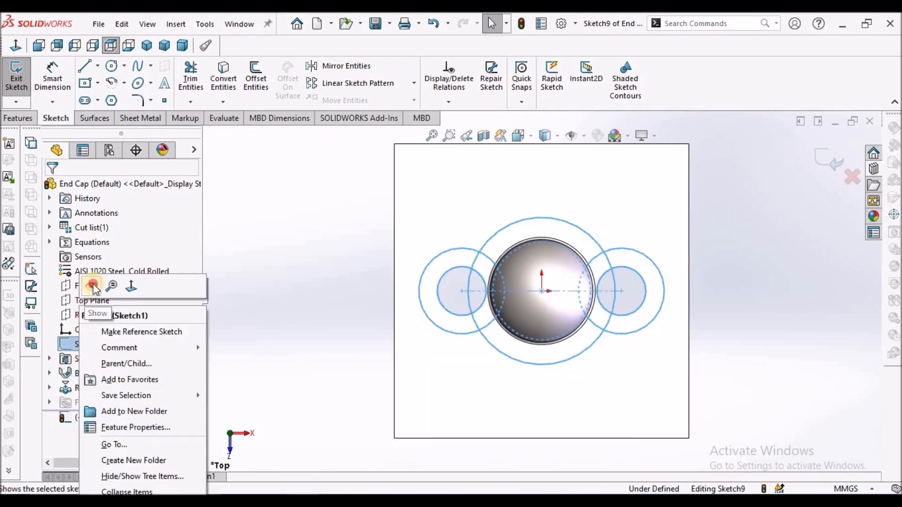
click(92, 288)
click(204, 294)
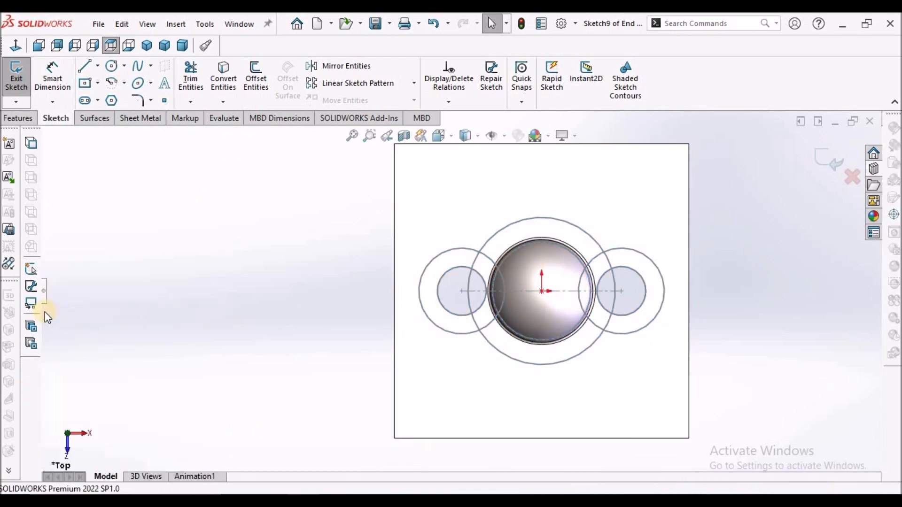
click(44, 291)
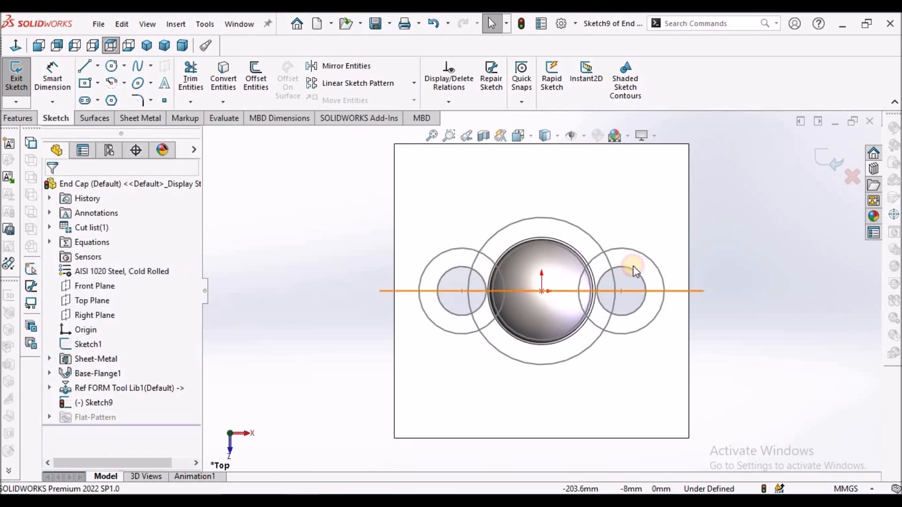
Step: Convert the large middle circle and the two outer side circles of Sketch1 into the new sketch and exit it
click(253, 77)
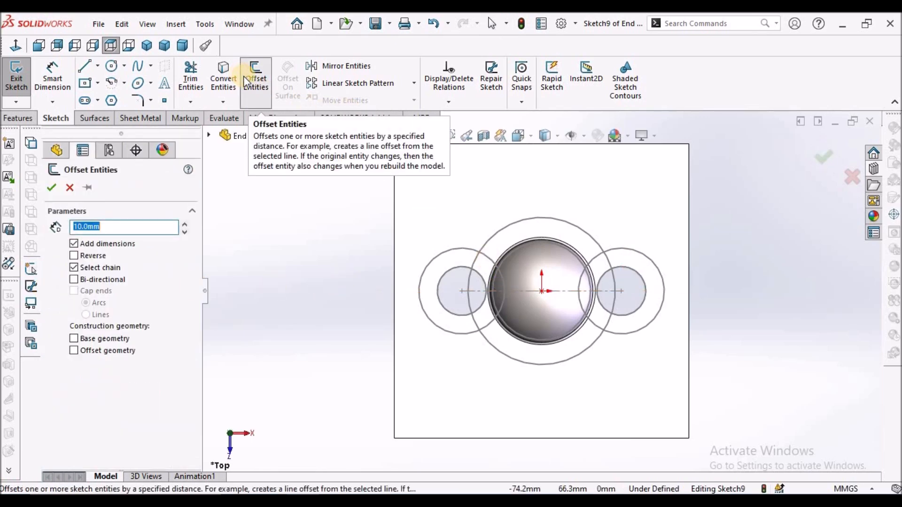
click(70, 188)
click(223, 75)
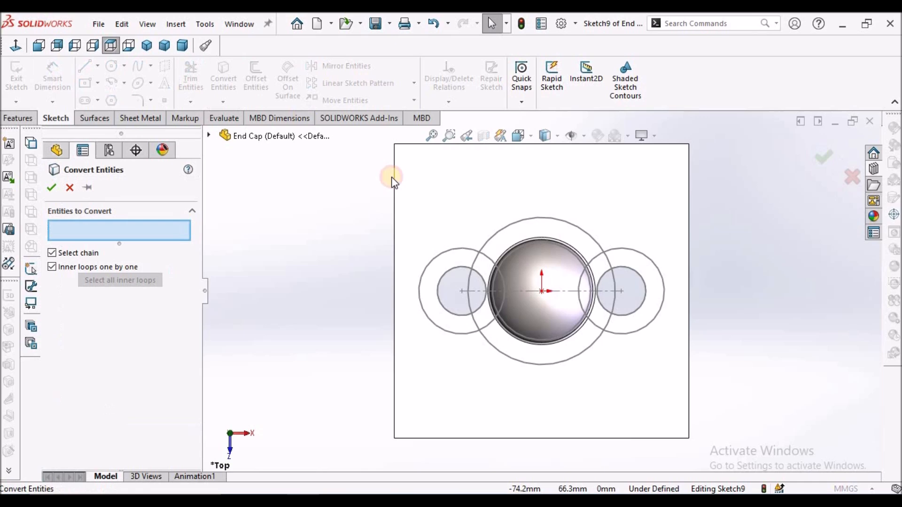
scroll(470, 248, down, 3)
click(462, 234)
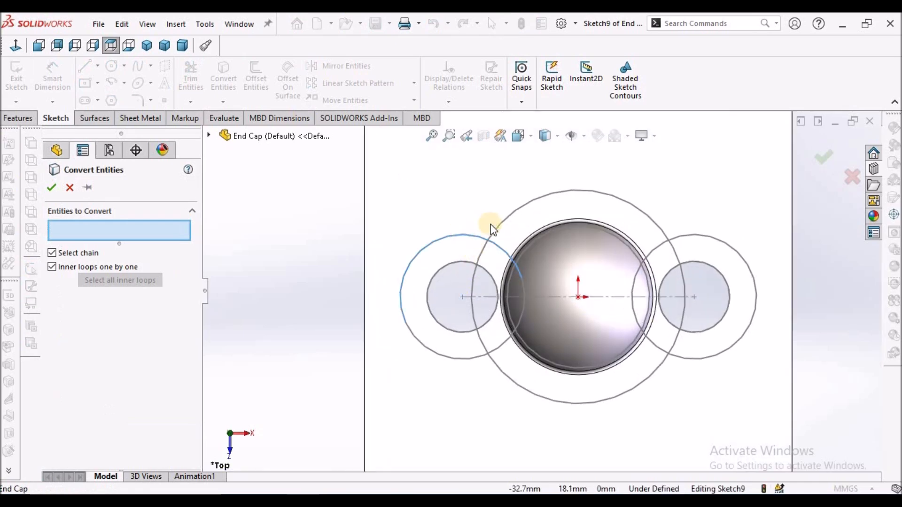
click(552, 195)
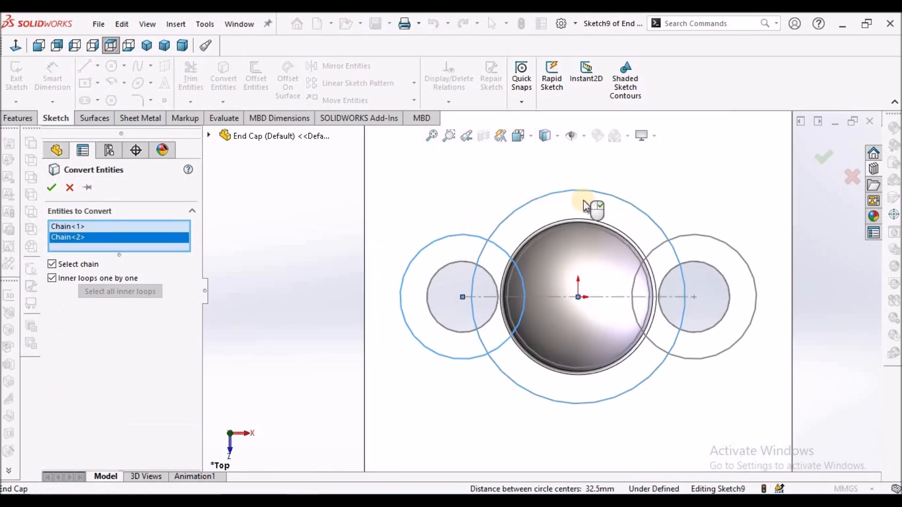
click(730, 249)
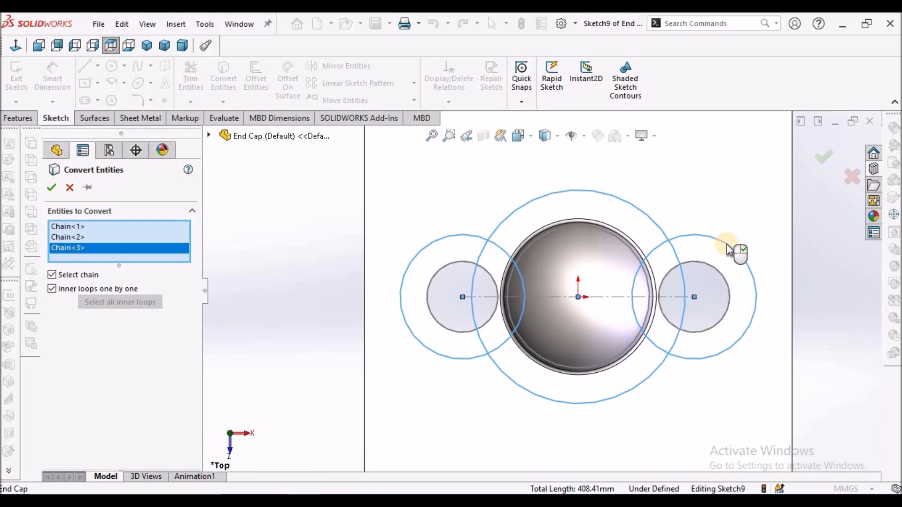
click(48, 188)
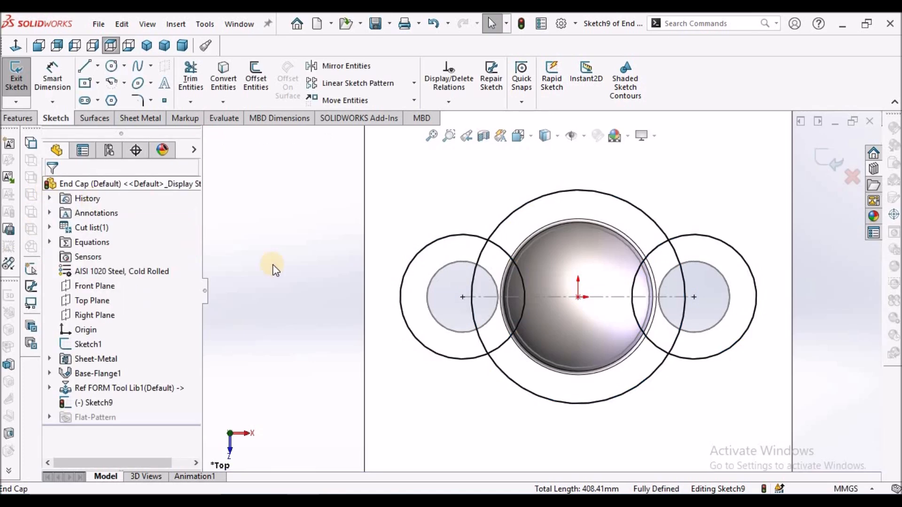
right_click(92, 344)
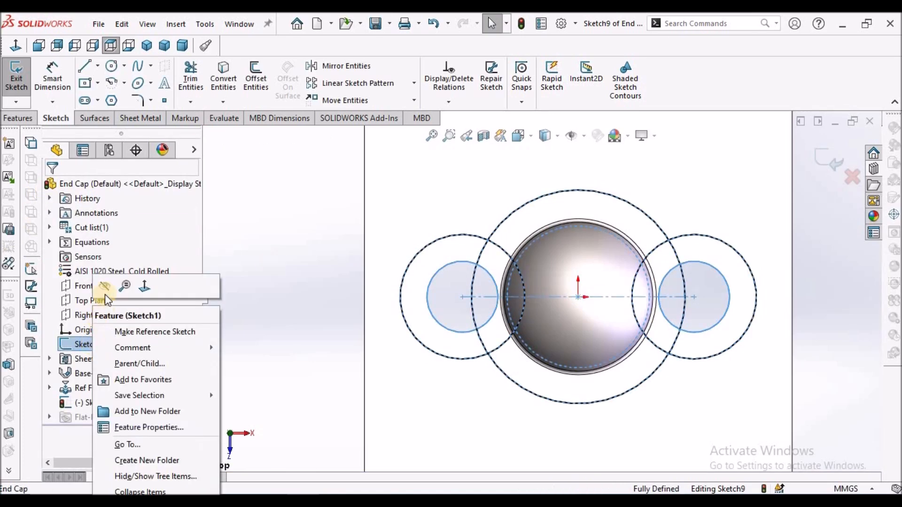
click(835, 163)
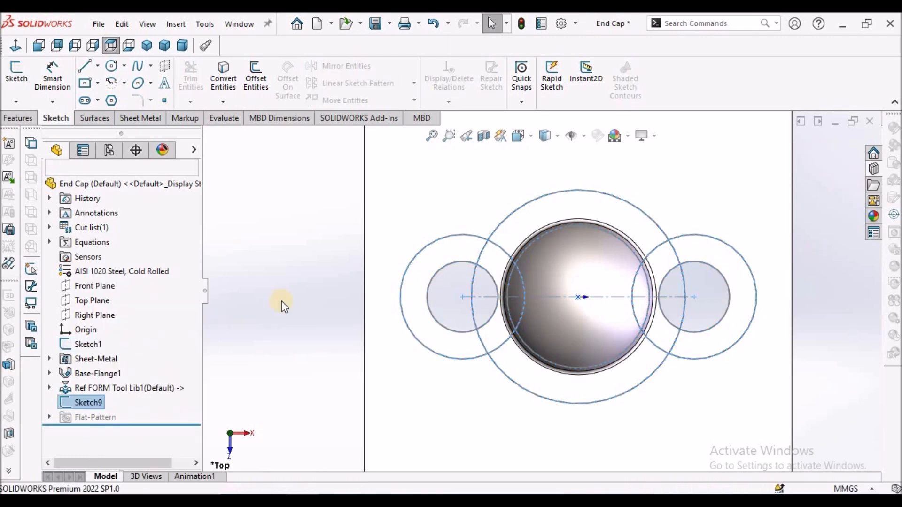
Step: Edit Sketch1 and draw a horizontal line about 90 mm long, 12 mm below the centreline, joining the two outer 35 mm circles
right_click(83, 344)
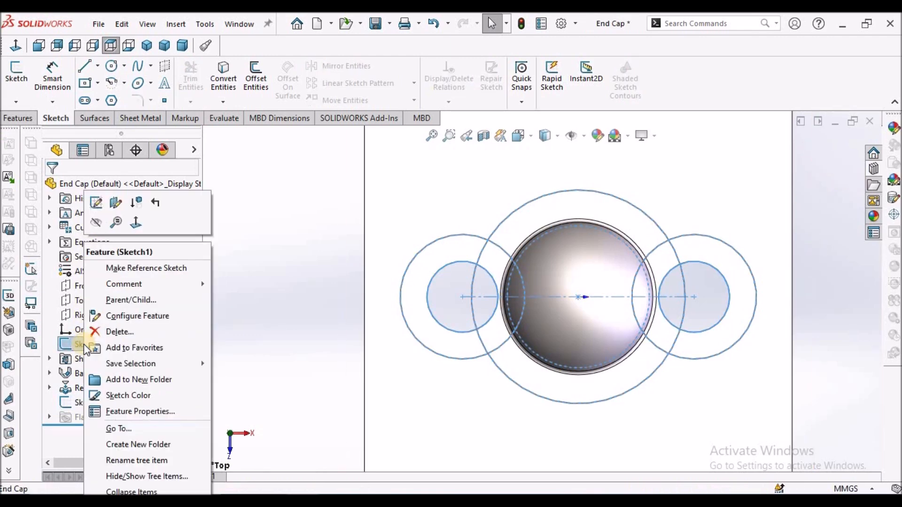
click(96, 203)
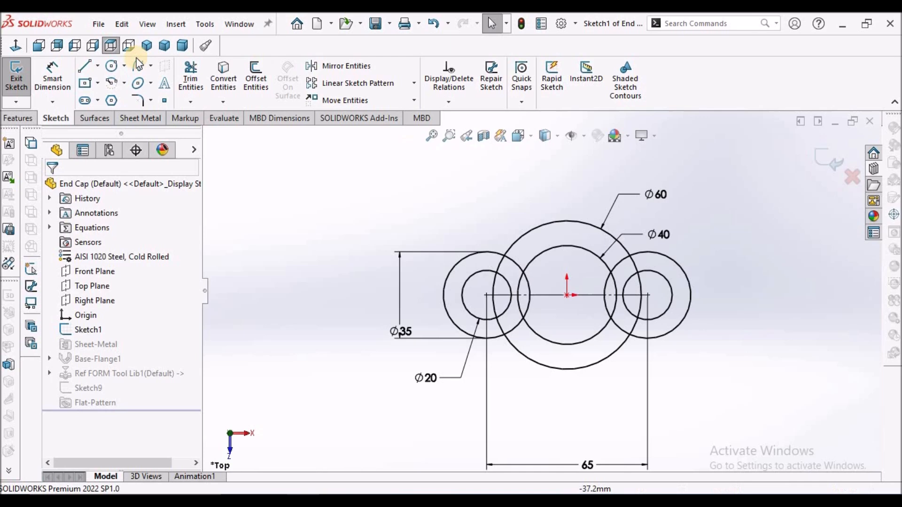
click(89, 70)
scroll(585, 350, down, 1)
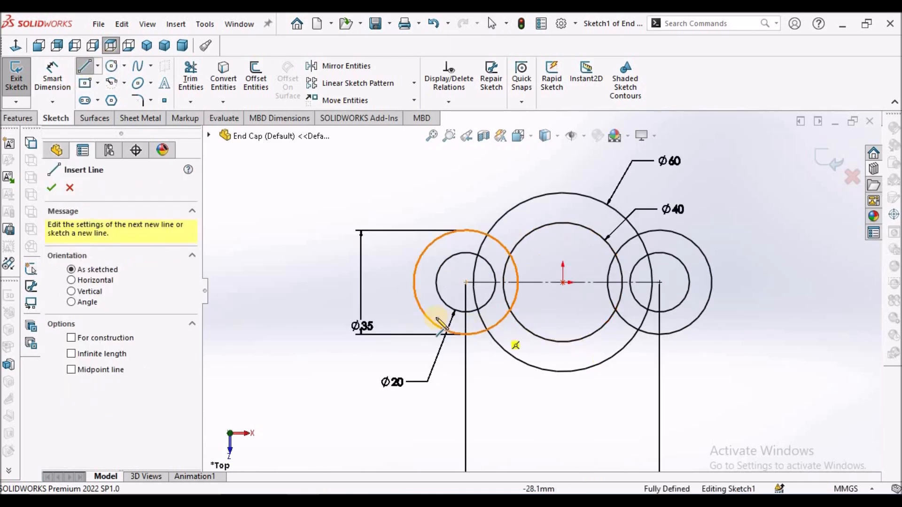
click(425, 315)
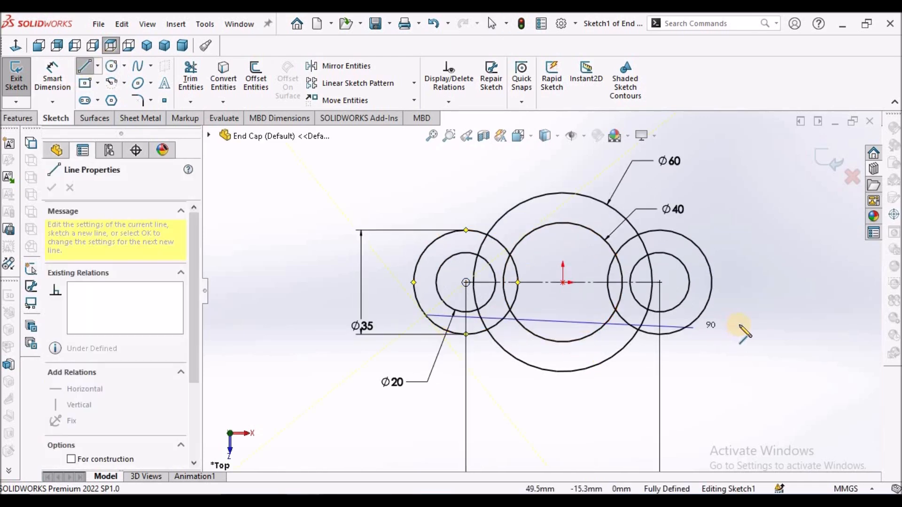
click(699, 314)
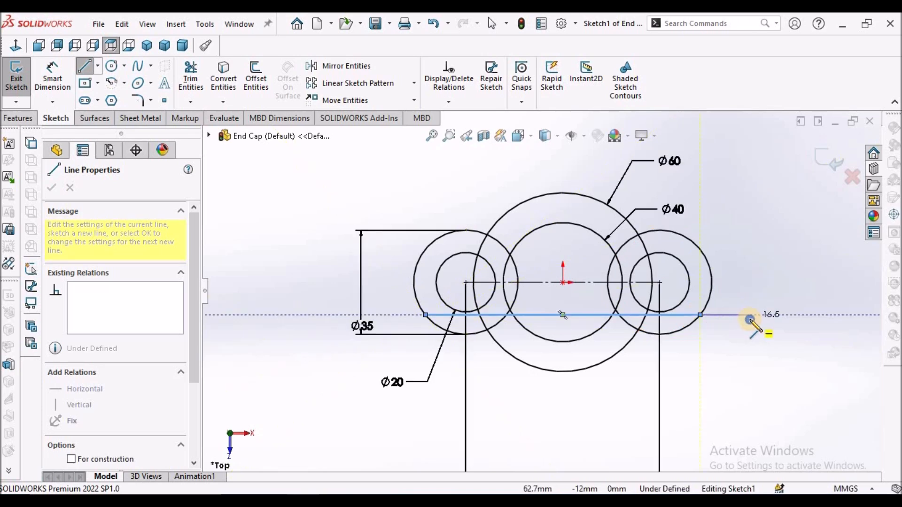
right_click(753, 324)
click(756, 328)
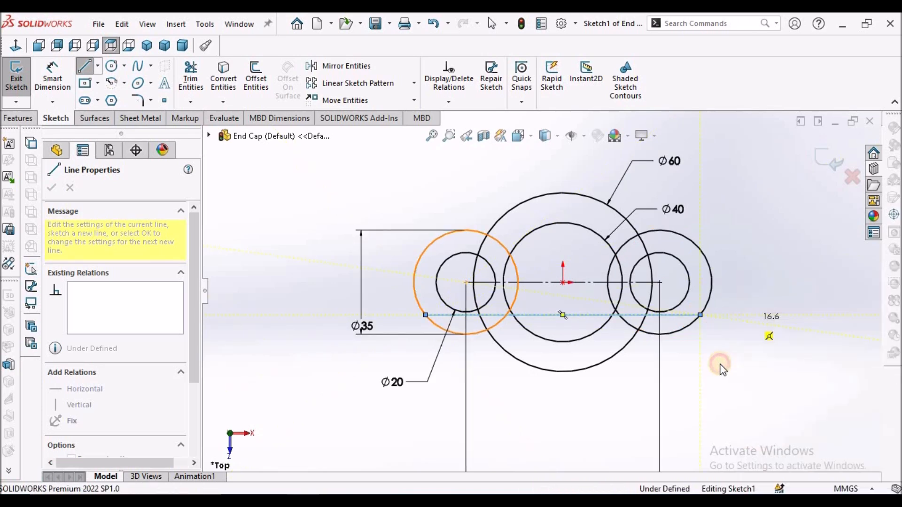
Step: Dimension the horizontal line 14 mm below the centreline in Sketch1 and exit the sketch
click(52, 75)
click(597, 316)
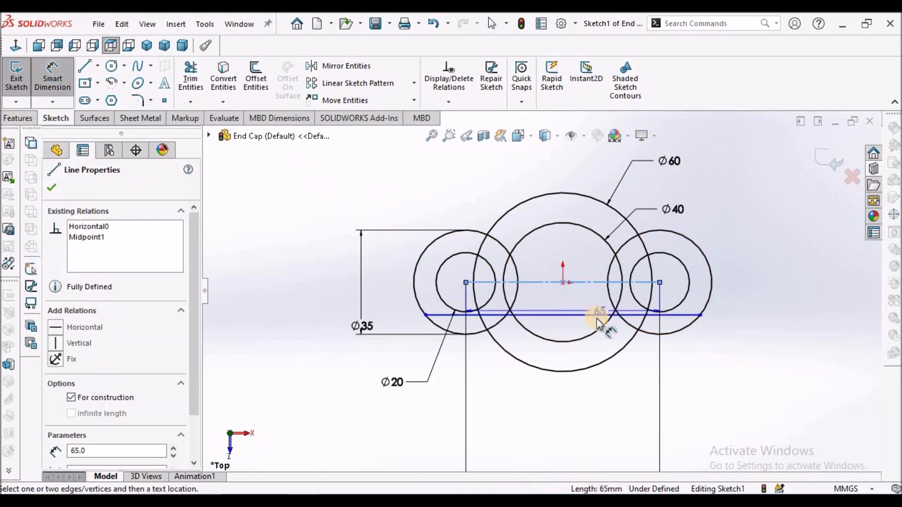
click(738, 306)
text(14)
key(Return)
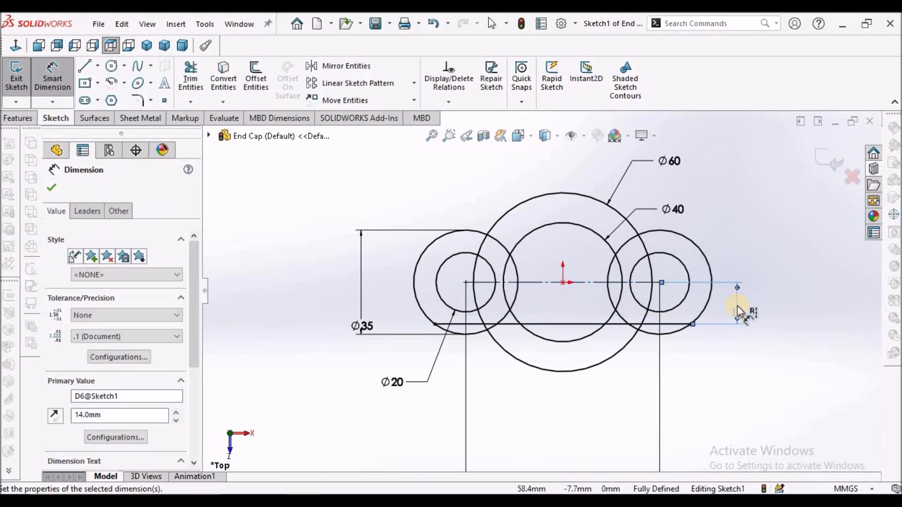
right_click(732, 261)
click(751, 297)
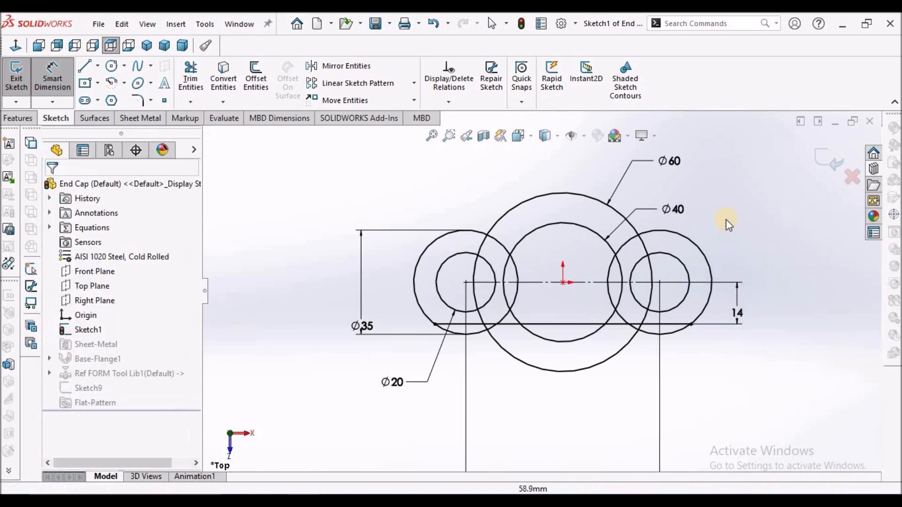
click(832, 146)
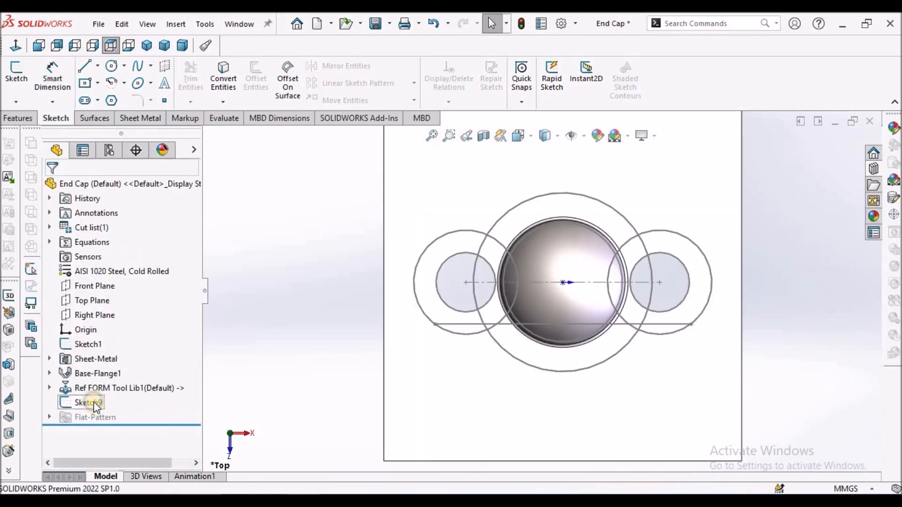
Step: Edit Sketch9 and convert the horizontal line of Sketch1 into it
right_click(94, 405)
click(105, 199)
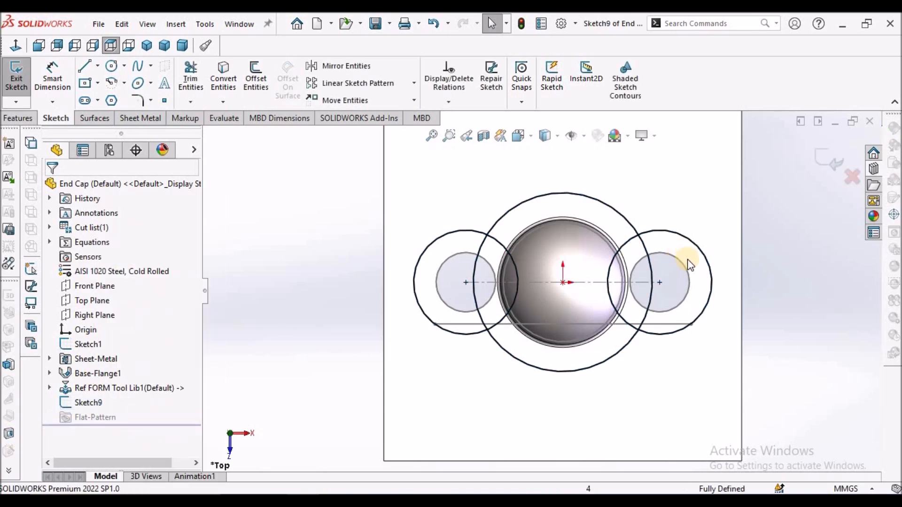
click(225, 75)
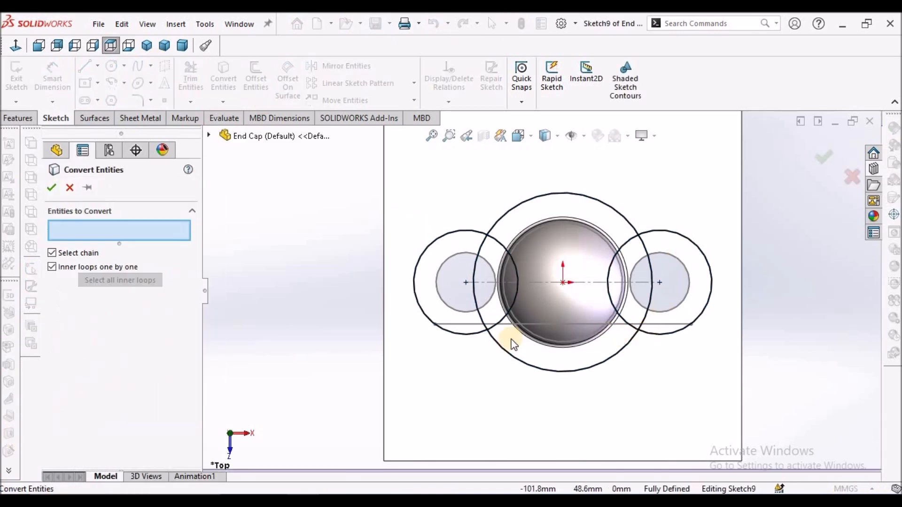
click(469, 325)
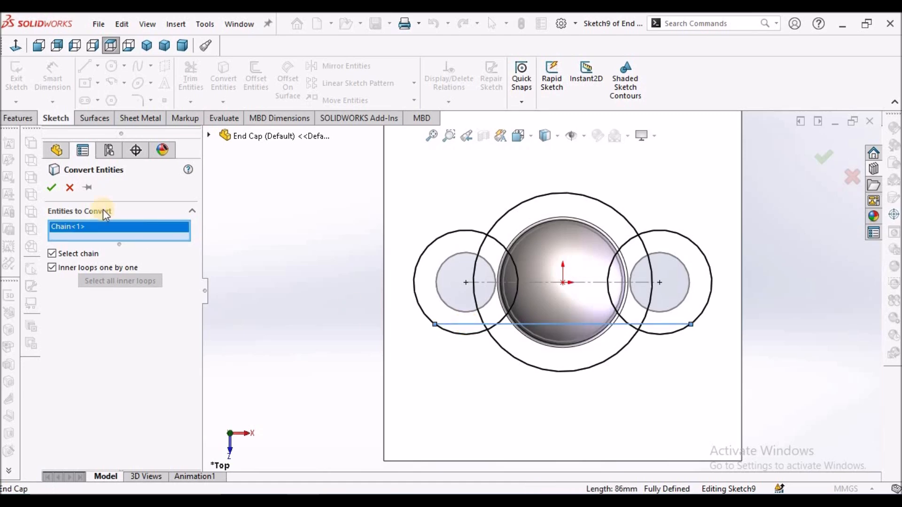
click(52, 188)
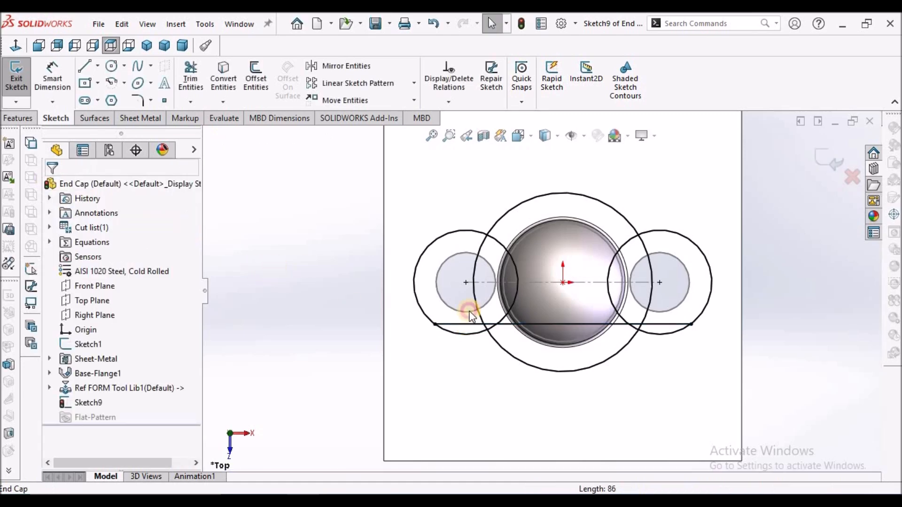
Step: Power-trim the overlapping arcs between the left and middle circles and set the display style to Shaded
click(190, 79)
scroll(507, 239, down, 2)
drag(503, 229, 417, 261)
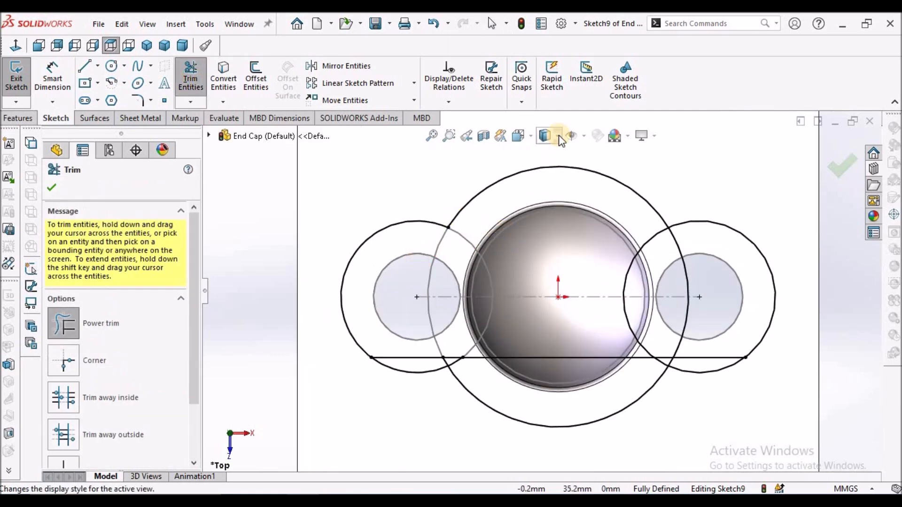
click(558, 136)
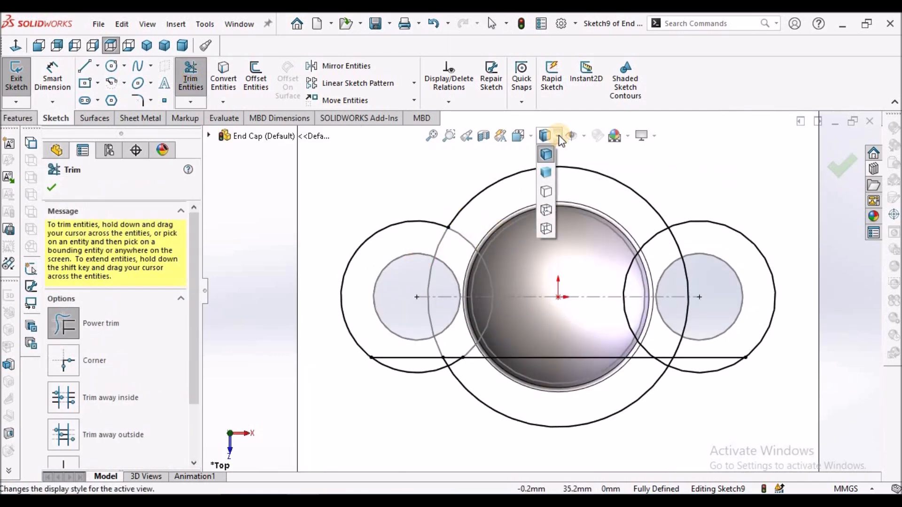
click(545, 175)
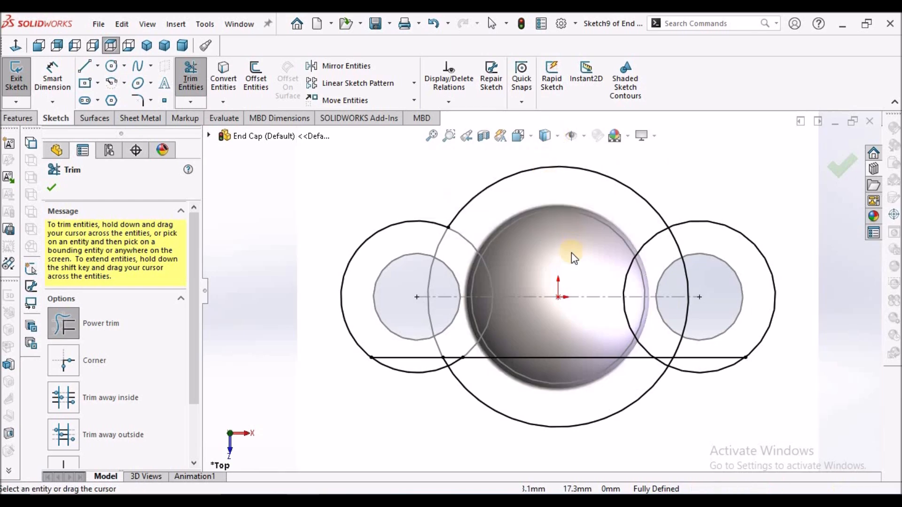
Step: Trim the overlapping arcs between the middle and right circles and all arcs below the horizontal line, leaving one closed profile
scroll(555, 266, up, 2)
scroll(520, 280, down, 1)
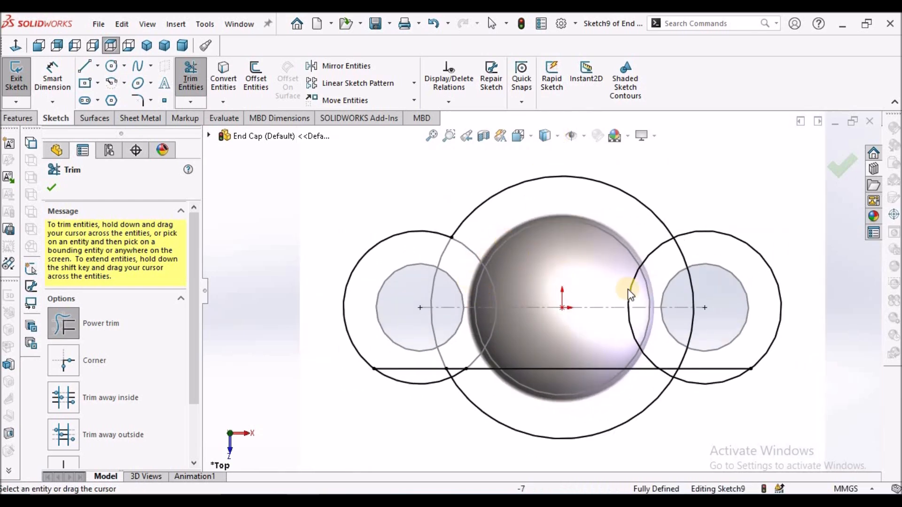
drag(642, 233, 703, 290)
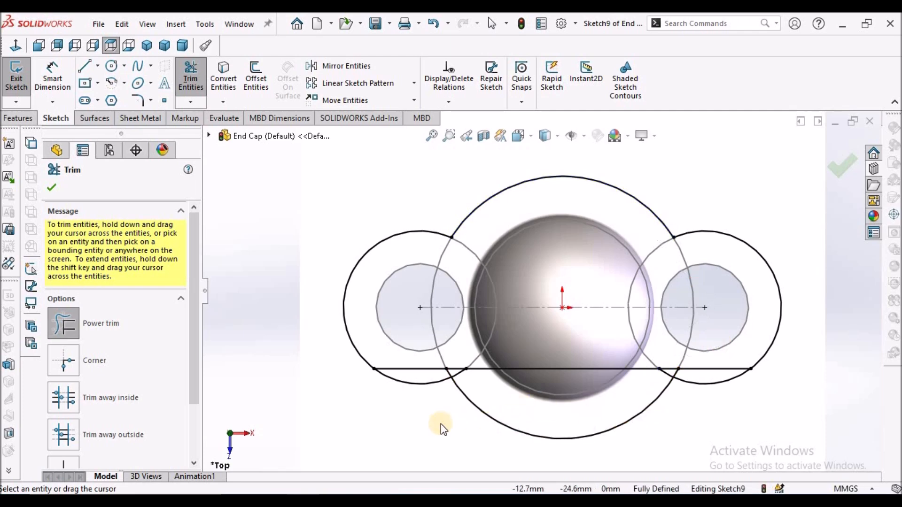
drag(425, 373, 456, 376)
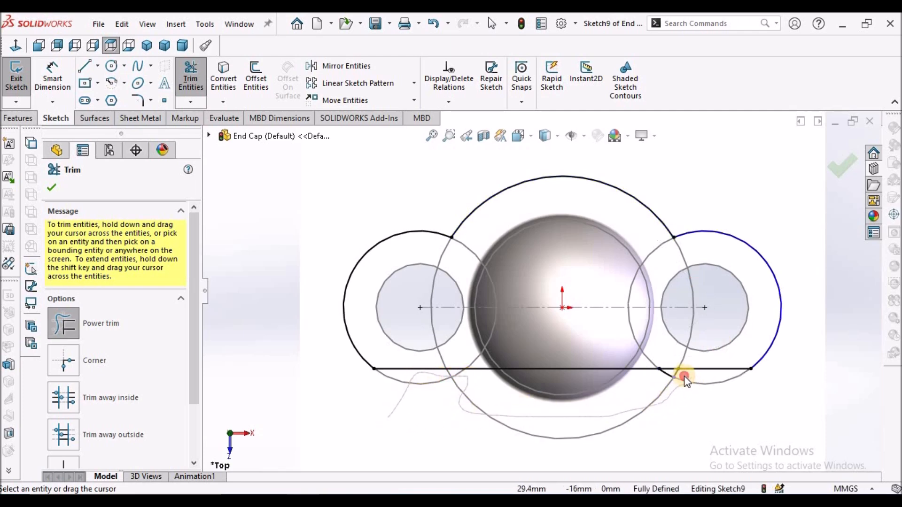
mouse_move(675, 380)
mouse_down()
mouse_move(666, 375)
mouse_move(665, 387)
mouse_up()
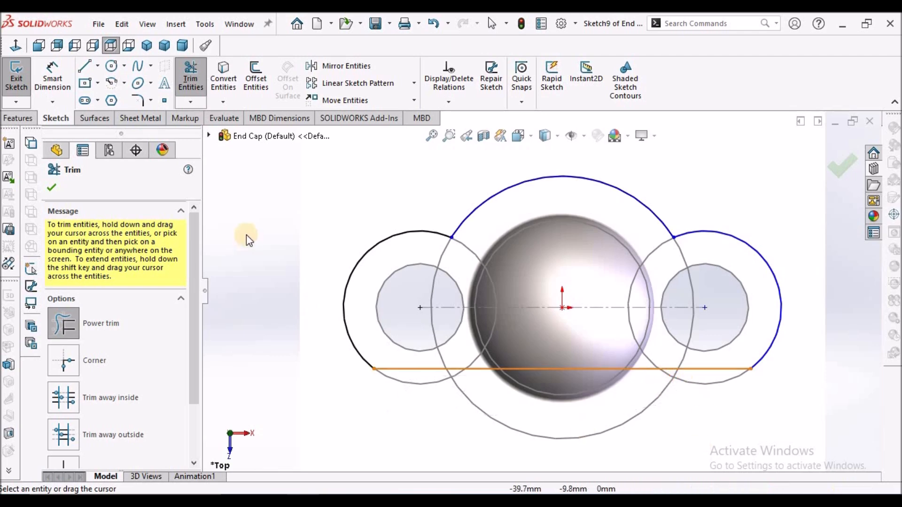
click(52, 187)
Step: Try to make the upper middle arc coradial with the 60 mm circle of Sketch1
scroll(589, 295, up, 2)
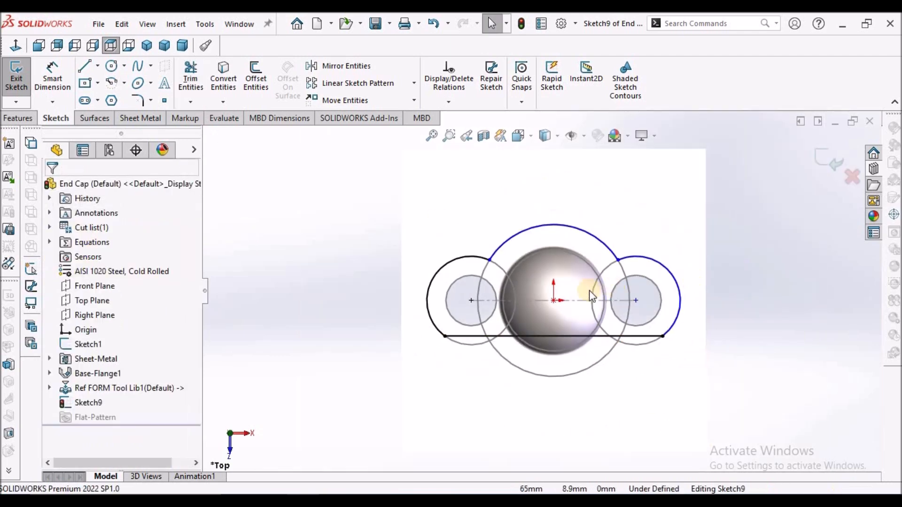
scroll(597, 396, down, 1)
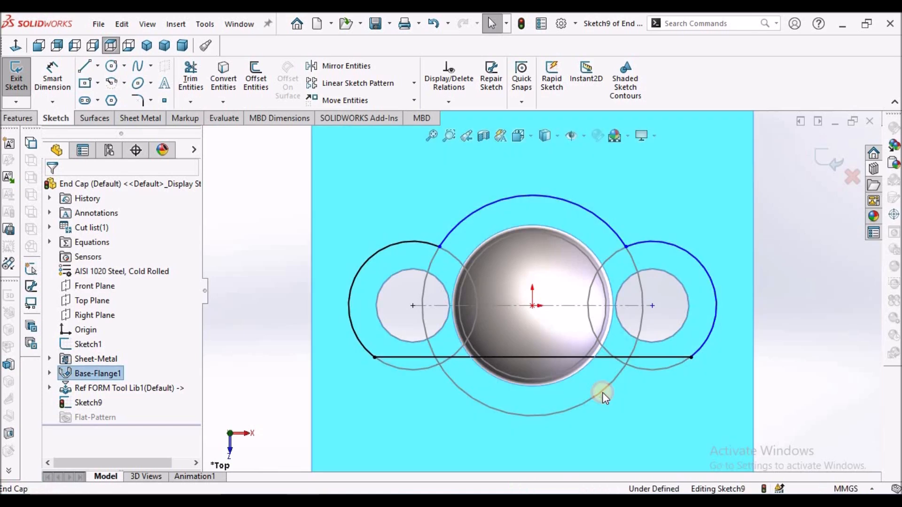
click(602, 393)
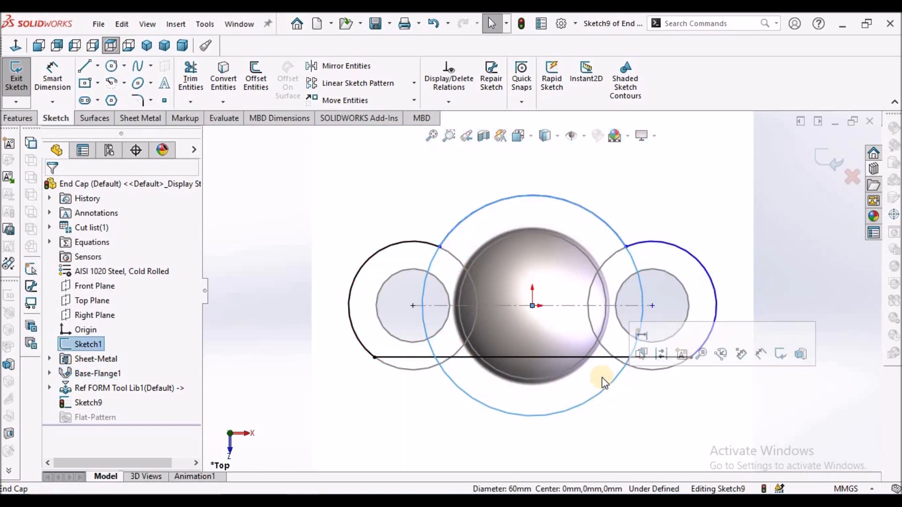
ctrl+click(608, 224)
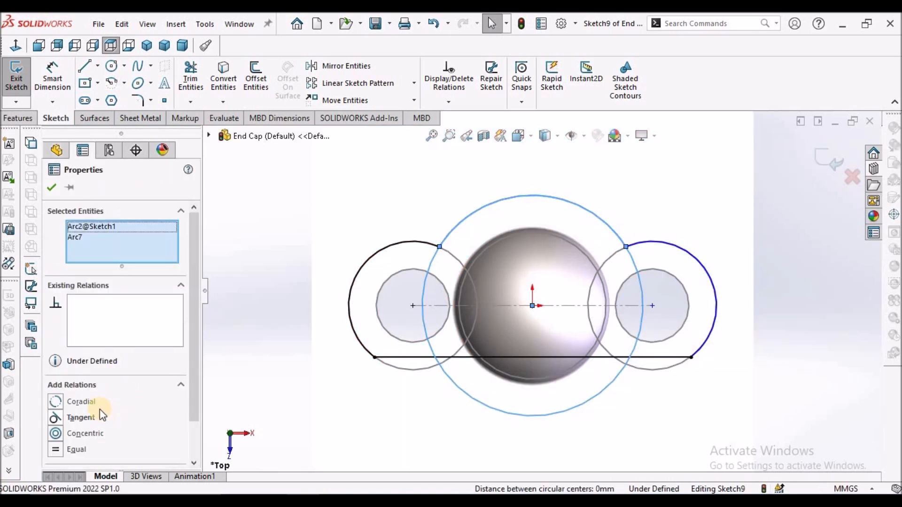
click(47, 398)
click(51, 187)
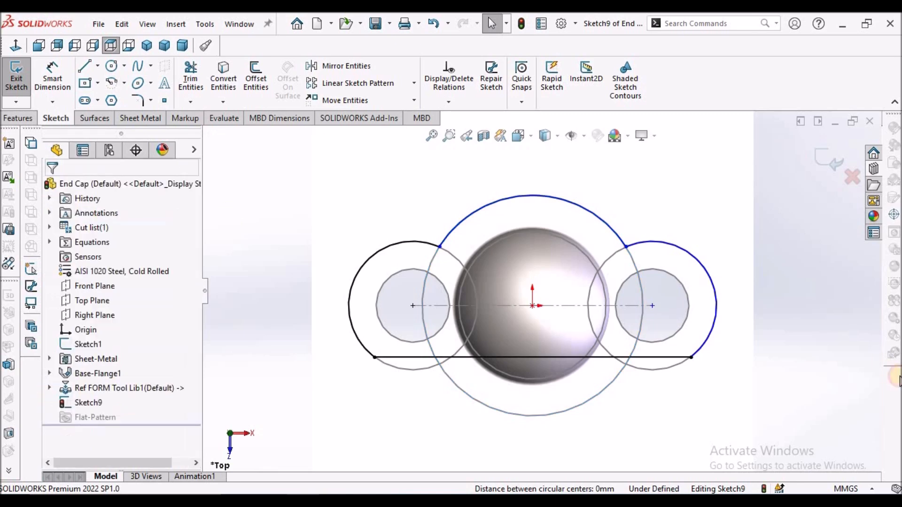
Step: Add a Coradial relation between the profile's upper middle arc and the 60 mm circle of Sketch1
scroll(518, 273, up, 3)
scroll(526, 249, down, 2)
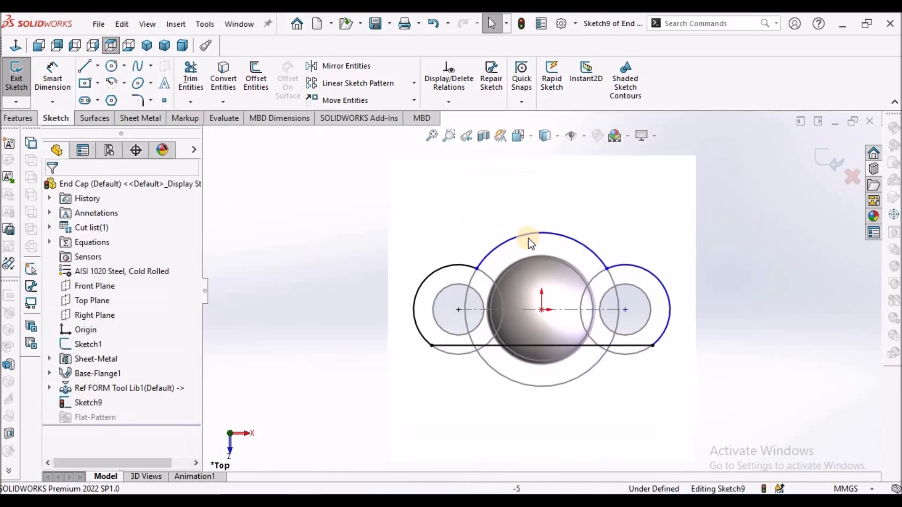
click(530, 242)
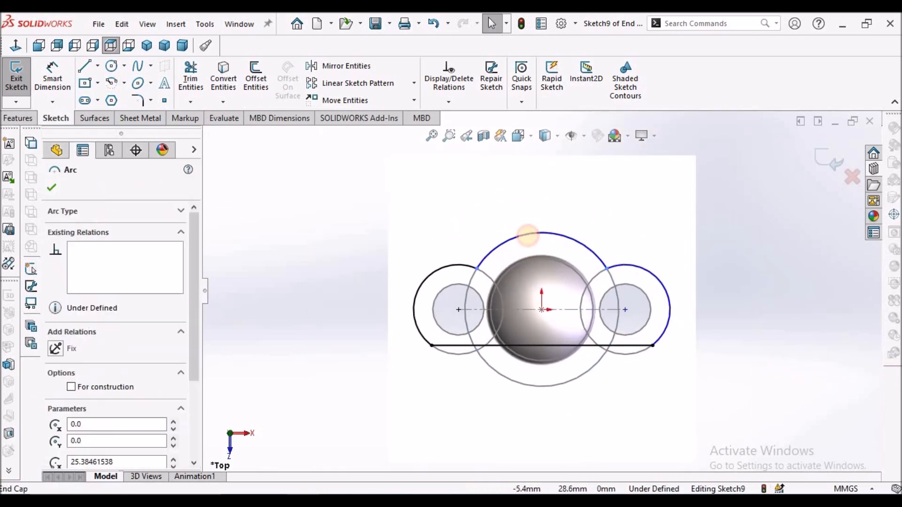
ctrl+click(497, 375)
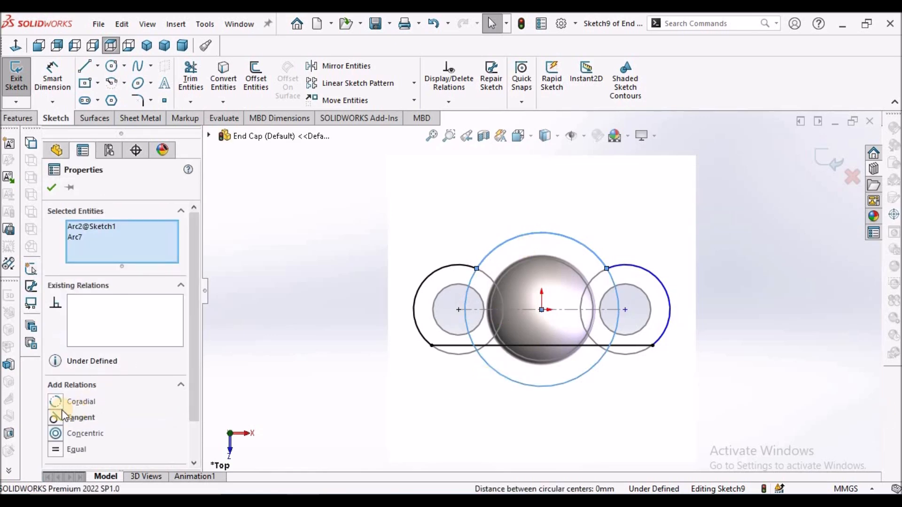
click(54, 403)
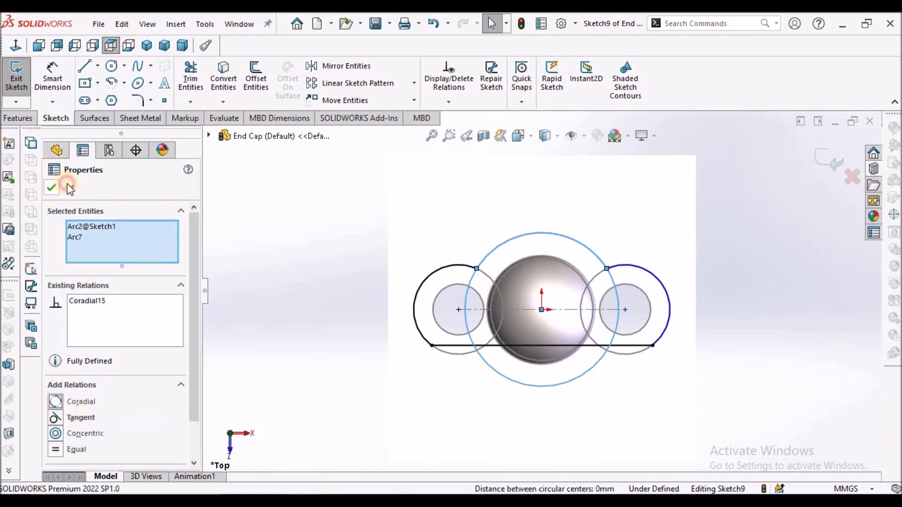
click(50, 187)
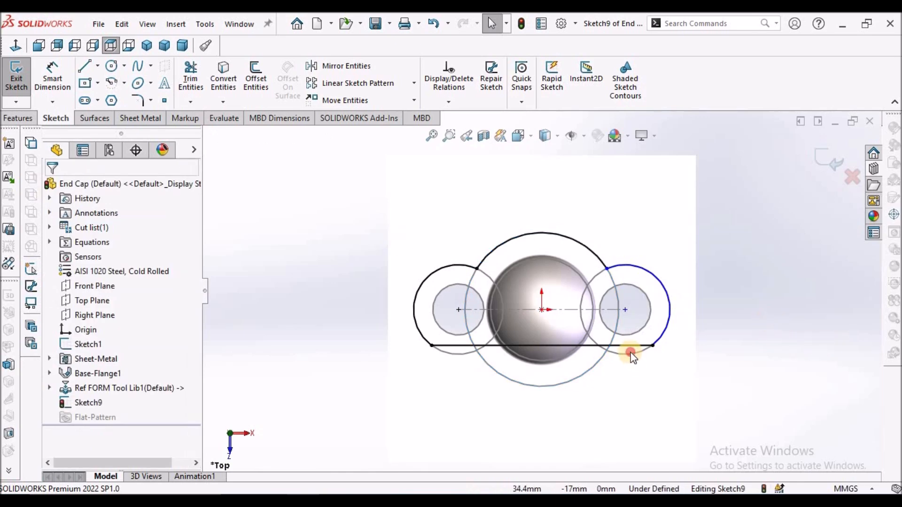
Step: Add a Coradial relation between the profile's right arc and the right 35 mm circle of Sketch1
click(656, 275)
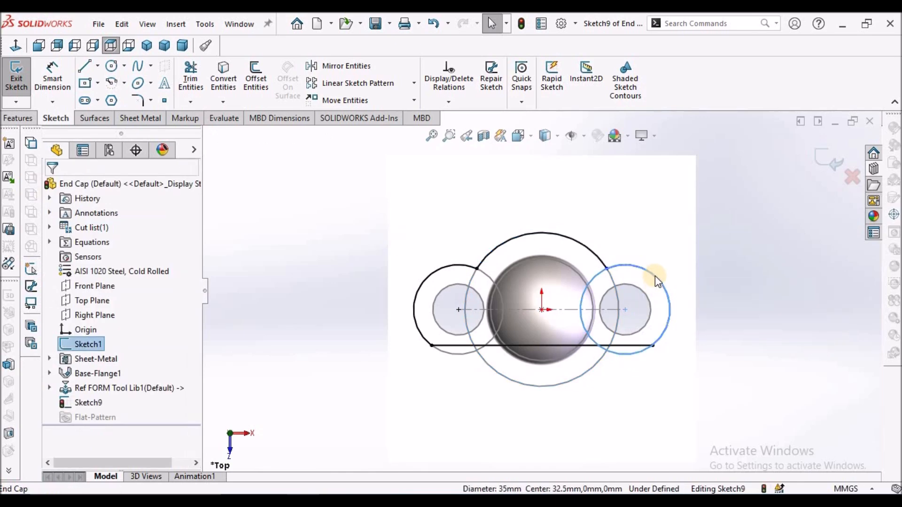
ctrl+click(656, 276)
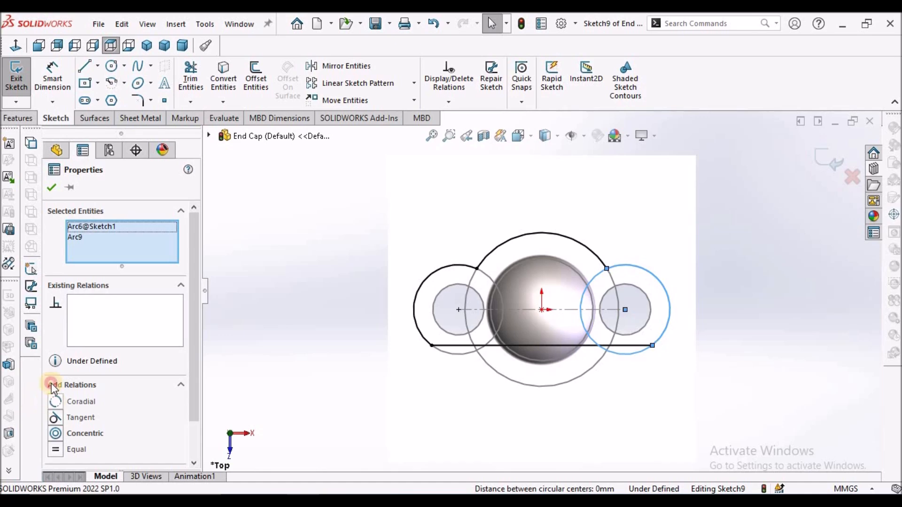
click(55, 401)
click(53, 186)
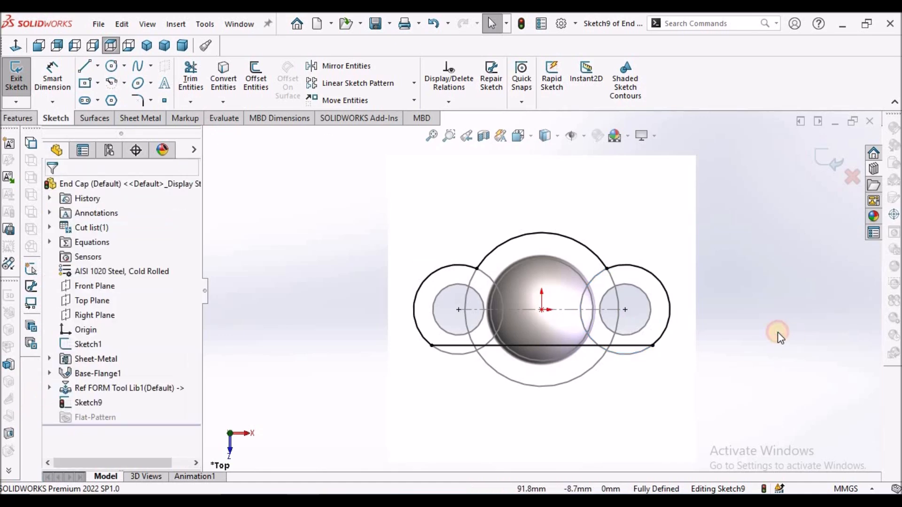
Step: Inspect the profile without shading and set the display style to Shaded With Edges
mouse_move(613, 320)
middle_down()
mouse_move(596, 289)
mouse_move(580, 314)
mouse_move(594, 344)
middle_up()
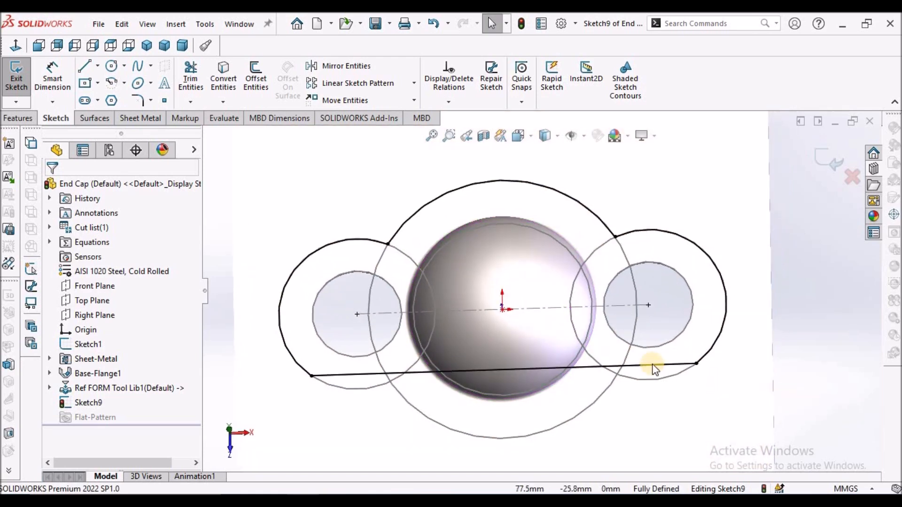
click(554, 136)
click(551, 190)
mouse_move(592, 275)
middle_down()
mouse_move(572, 298)
mouse_move(598, 258)
mouse_move(597, 337)
middle_up()
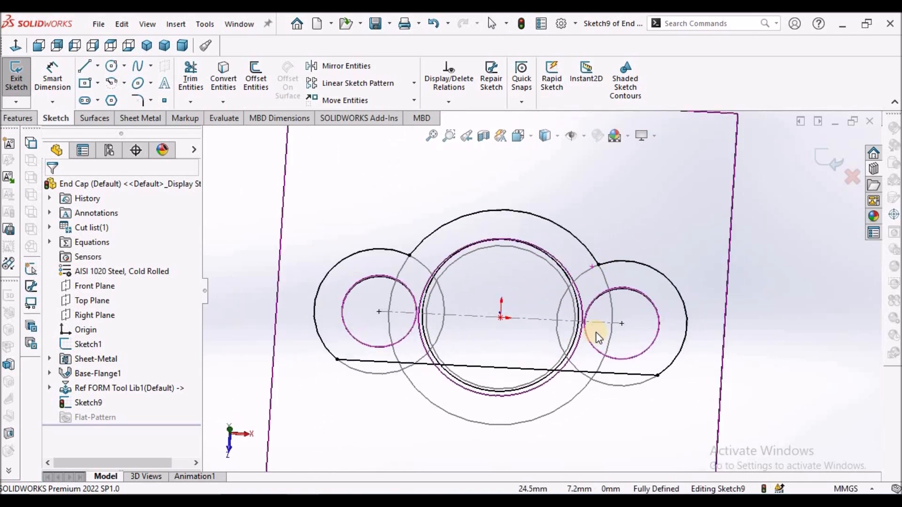
scroll(597, 337, up, 3)
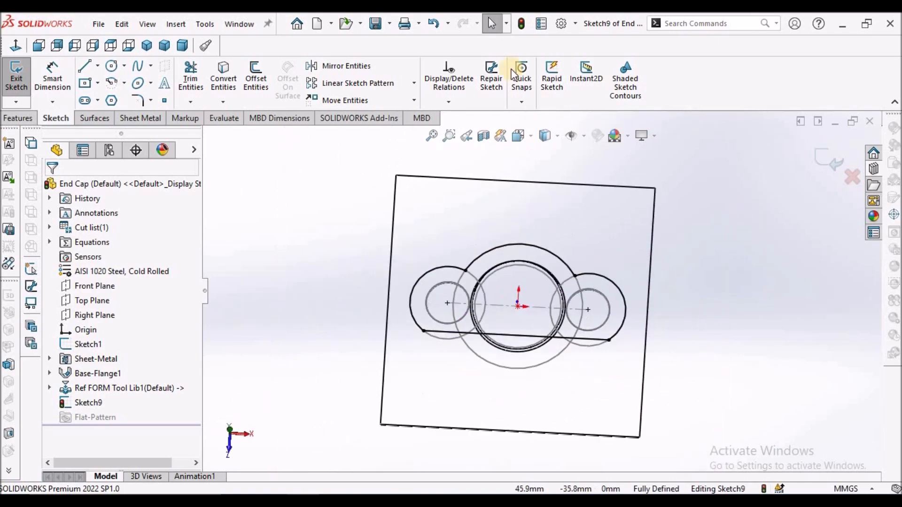
click(554, 139)
click(549, 159)
mouse_move(563, 210)
middle_down()
mouse_move(538, 284)
mouse_move(635, 388)
middle_up()
mouse_move(562, 339)
middle_down()
mouse_move(610, 389)
mouse_move(575, 355)
middle_up()
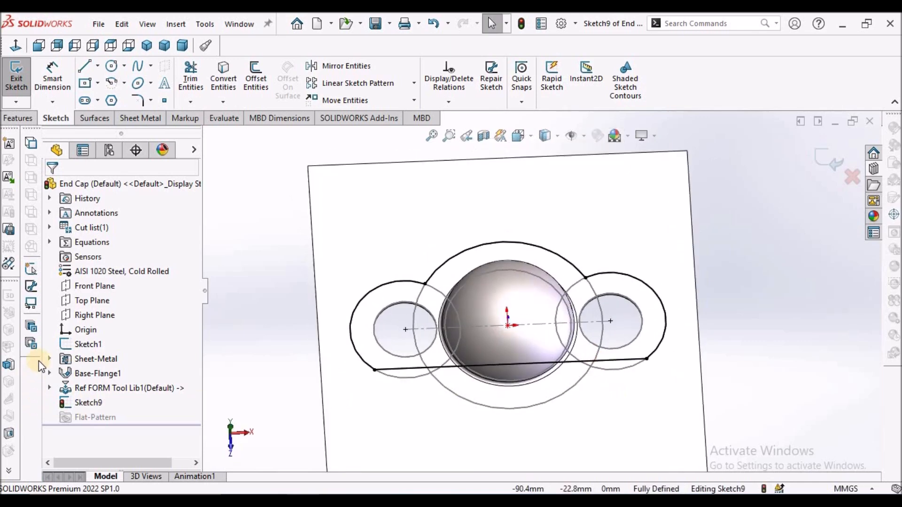
Step: Hide Sketch1 so only the outer profile is shown on the plate, and bring up the sheet metal commands
right_click(82, 347)
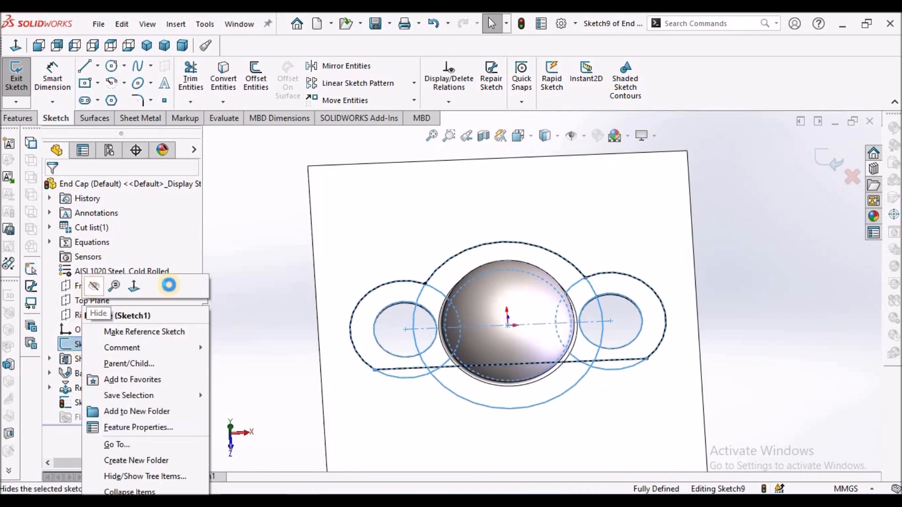
click(93, 294)
scroll(534, 338, down, 2)
mouse_move(547, 365)
middle_down()
mouse_move(509, 402)
mouse_move(509, 278)
mouse_move(614, 422)
mouse_move(647, 427)
mouse_move(636, 456)
middle_up()
scroll(634, 455, up, 4)
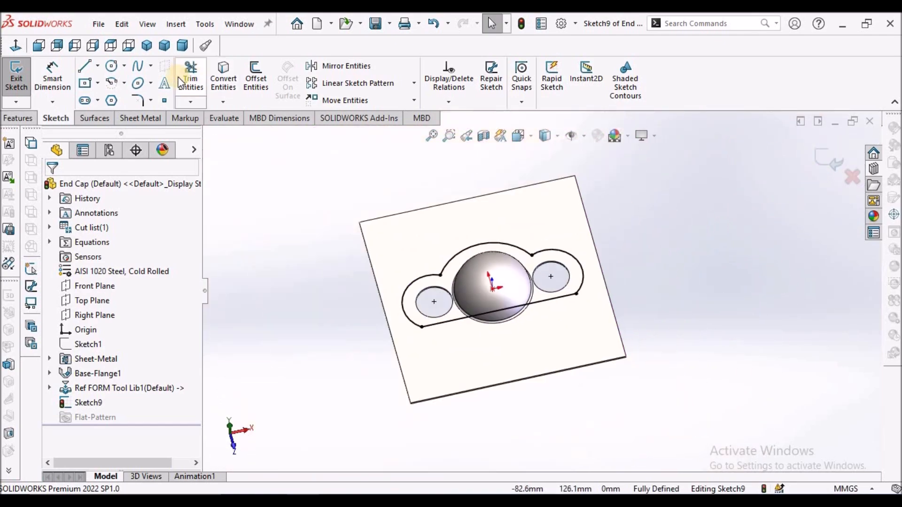
click(146, 119)
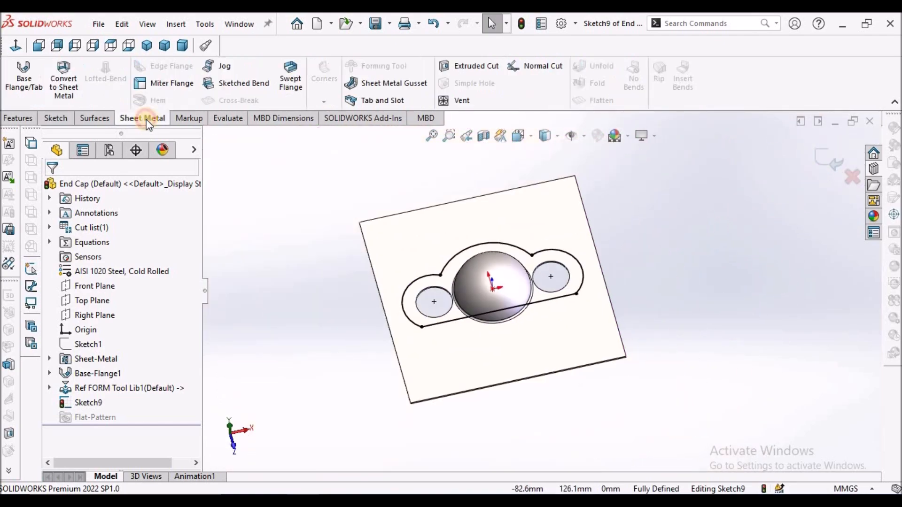
Step: Cut-extrude the outer profile sketch 10 mm blind with the side to cut flipped and Normal cut on, removing the plate outside it
click(467, 65)
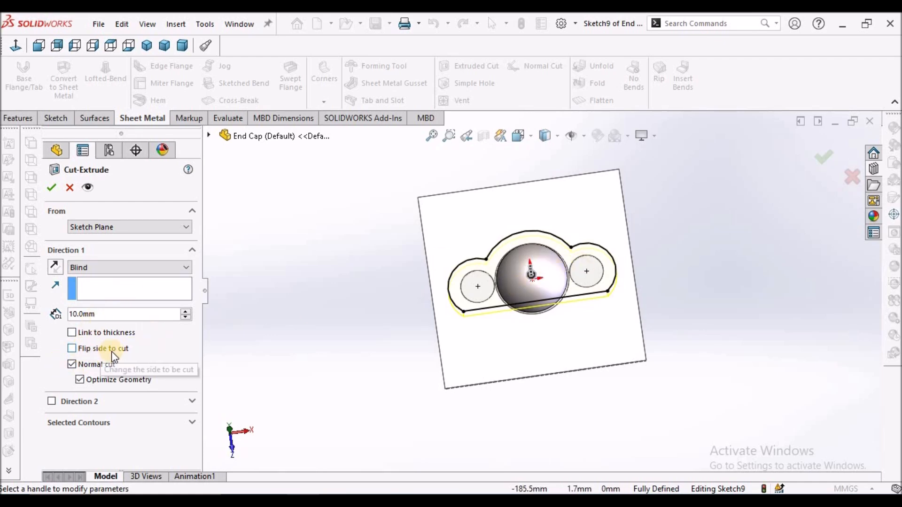
click(74, 348)
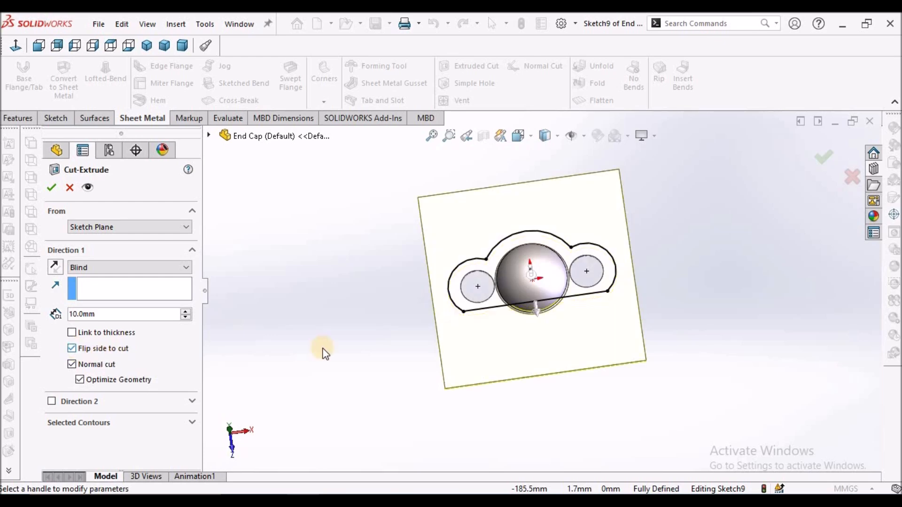
mouse_move(528, 306)
middle_down()
mouse_move(539, 221)
mouse_move(499, 187)
mouse_move(515, 242)
mouse_move(622, 269)
mouse_move(581, 259)
mouse_move(513, 298)
mouse_move(542, 378)
mouse_move(548, 298)
mouse_move(511, 297)
middle_up()
click(51, 187)
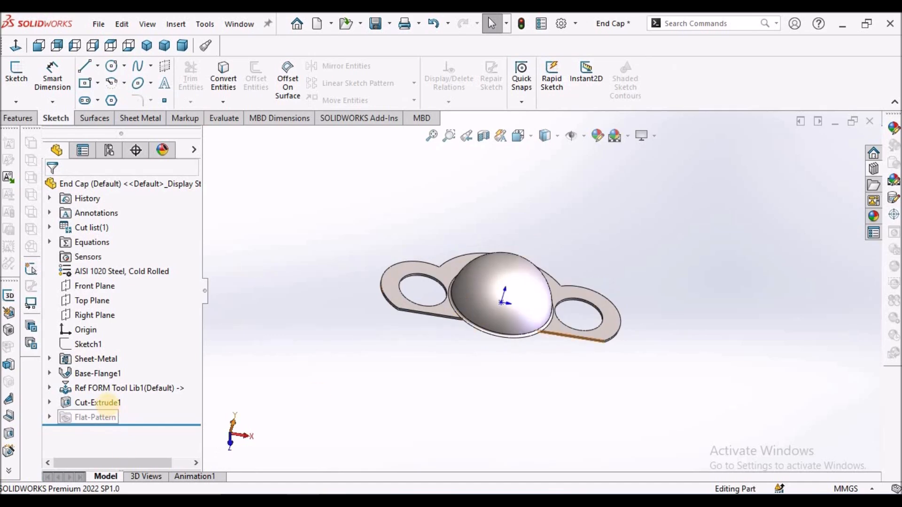
Step: Edit the profile cut and set its end condition to Through All - Both so it also trims the dome
right_click(108, 402)
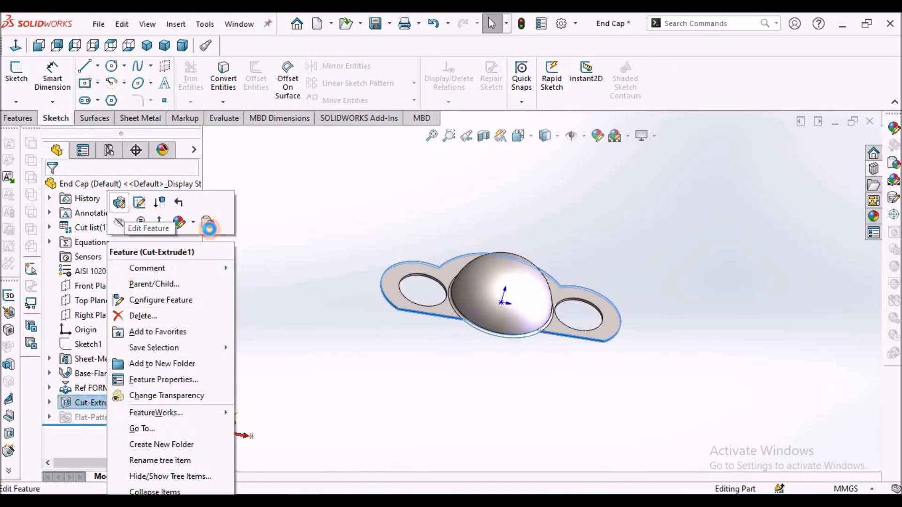
click(121, 202)
middle_drag(478, 327, 491, 362)
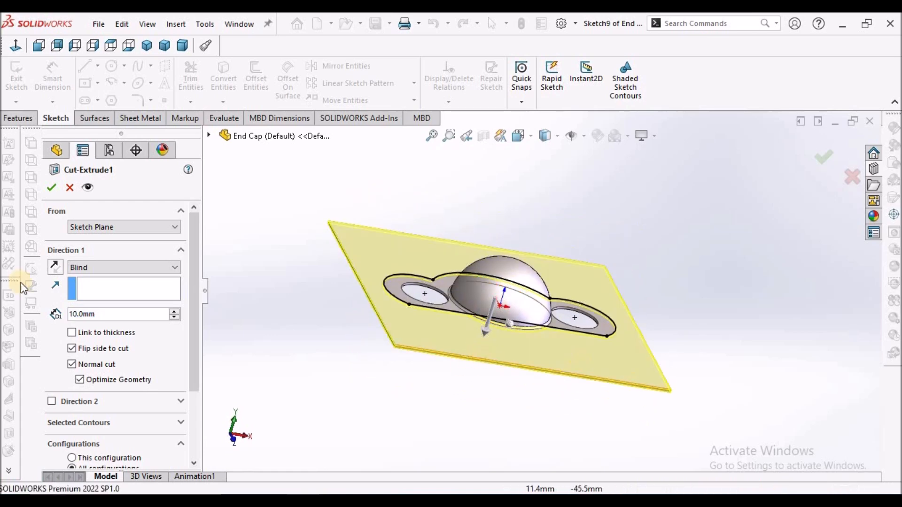
click(170, 268)
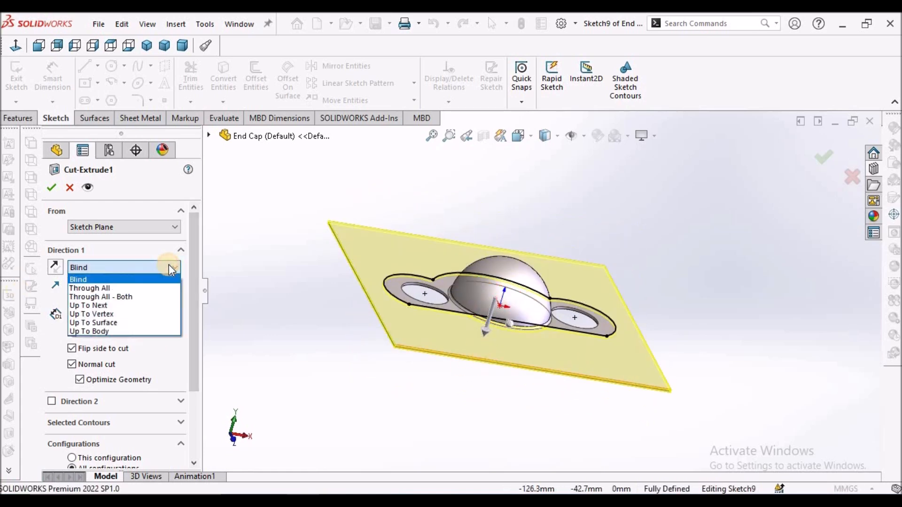
click(147, 294)
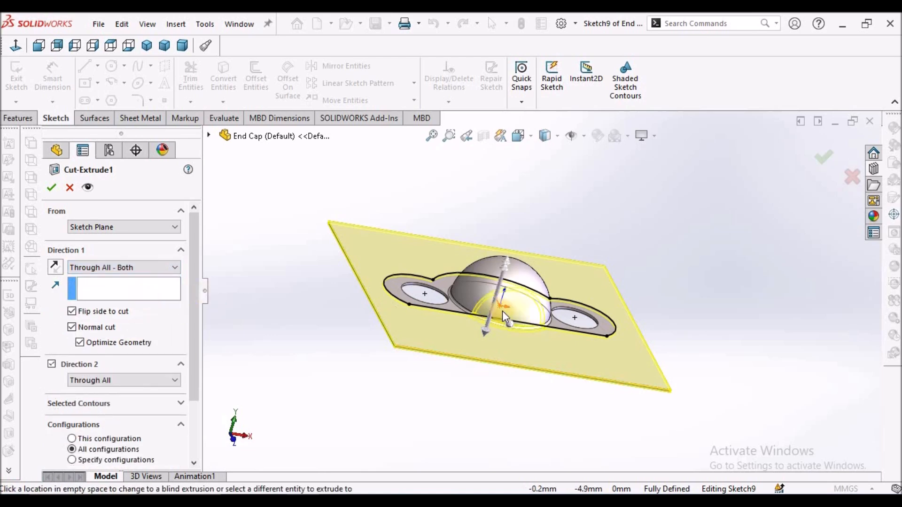
click(51, 187)
Step: Start a Break Corner with a 3 mm fillet break and select the left lobe's corner edge at the straight side
middle_drag(537, 309, 527, 385)
scroll(520, 327, down, 5)
middle_drag(523, 268, 561, 241)
scroll(578, 315, up, 2)
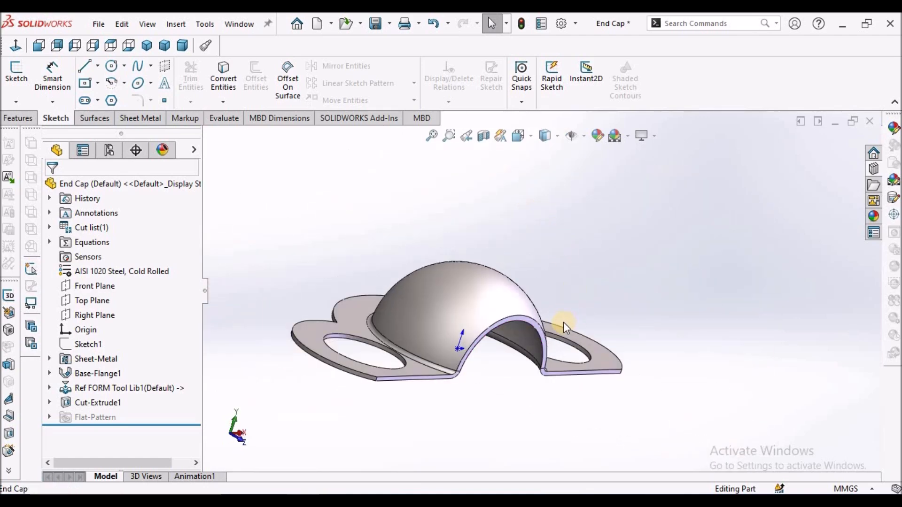
middle_drag(565, 306, 535, 351)
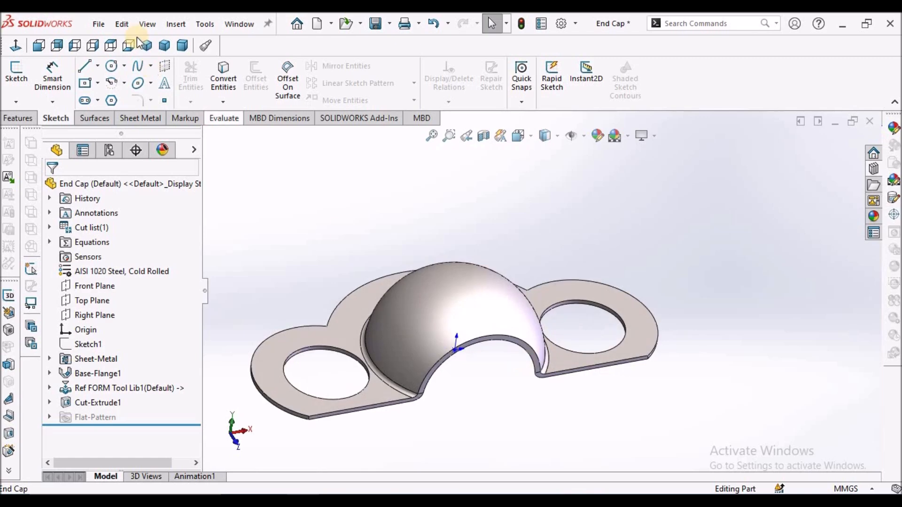
click(155, 117)
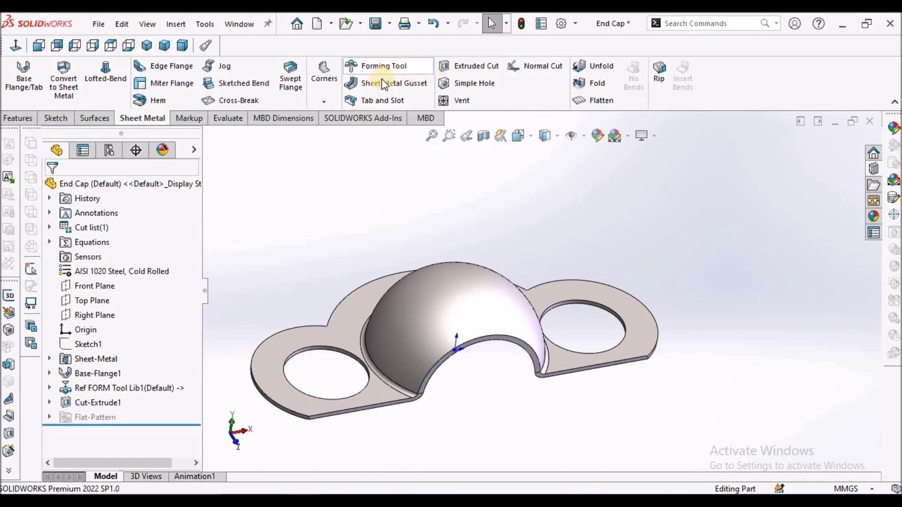
click(325, 101)
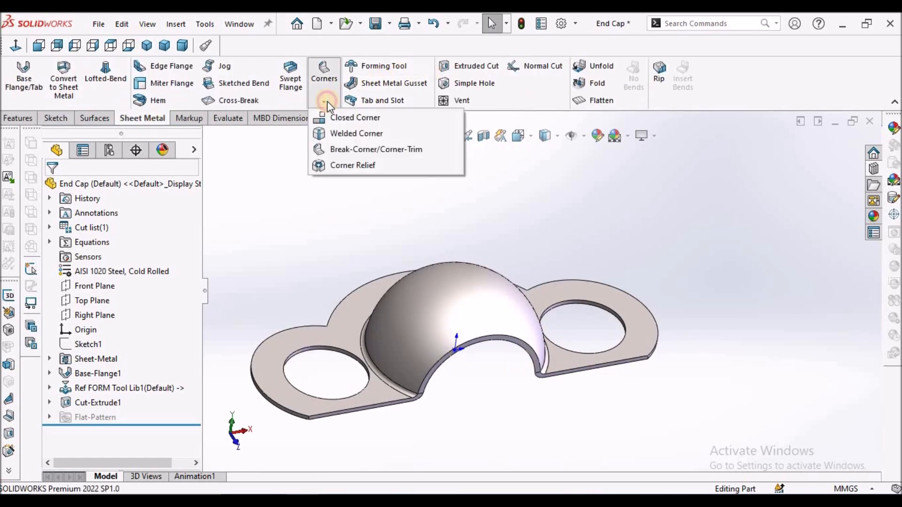
click(342, 150)
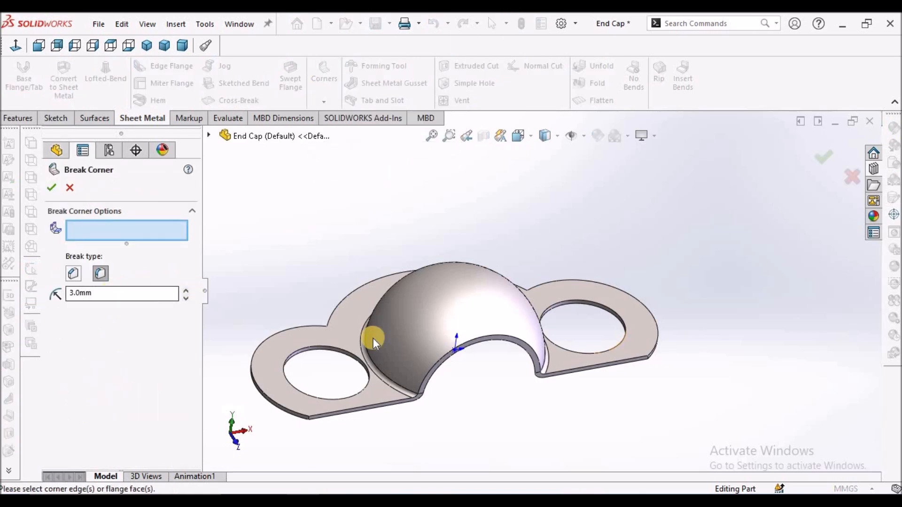
scroll(320, 418, down, 4)
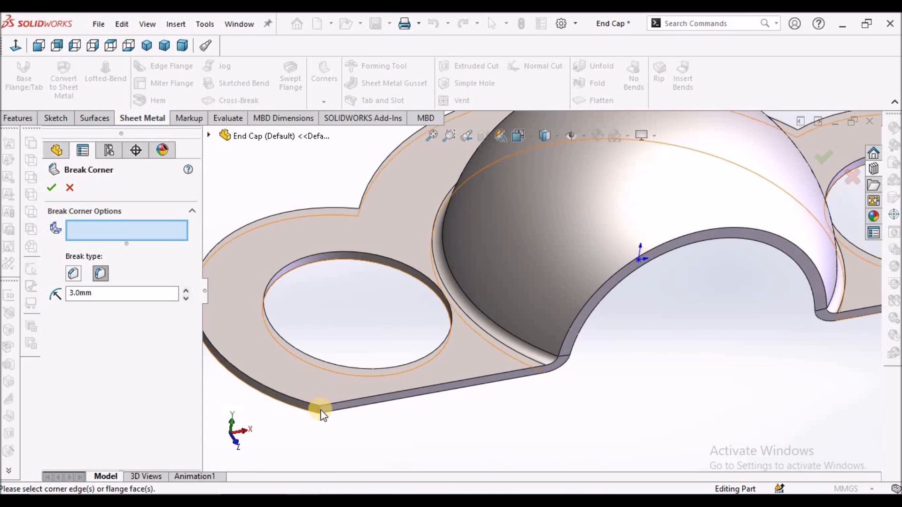
click(320, 409)
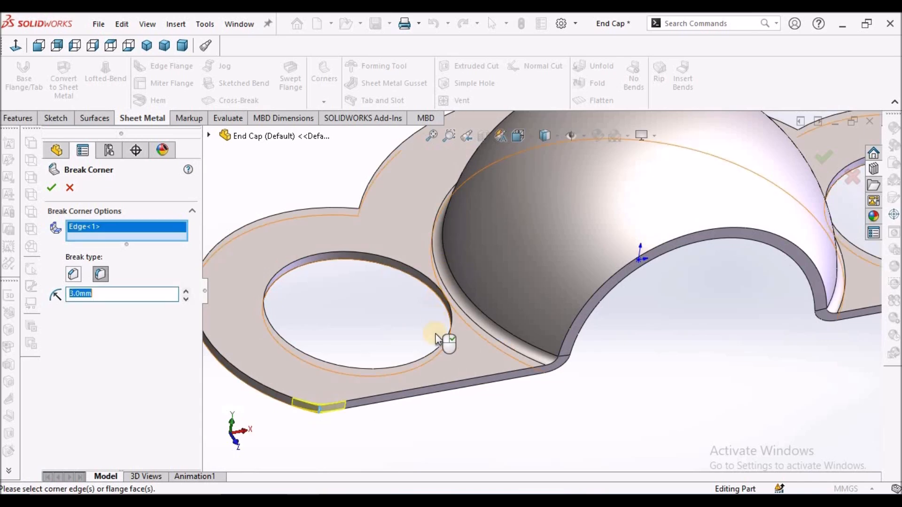
Step: Add the two concave corner edges where the middle arc meets the left and right lobes to the Break Corner
scroll(453, 355, up, 5)
middle_drag(479, 258, 471, 376)
scroll(470, 362, up, 3)
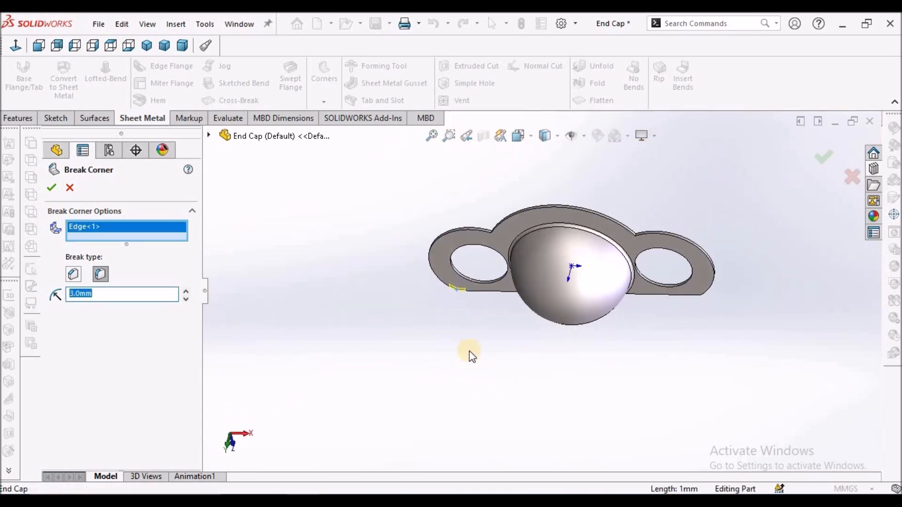
scroll(494, 244, down, 4)
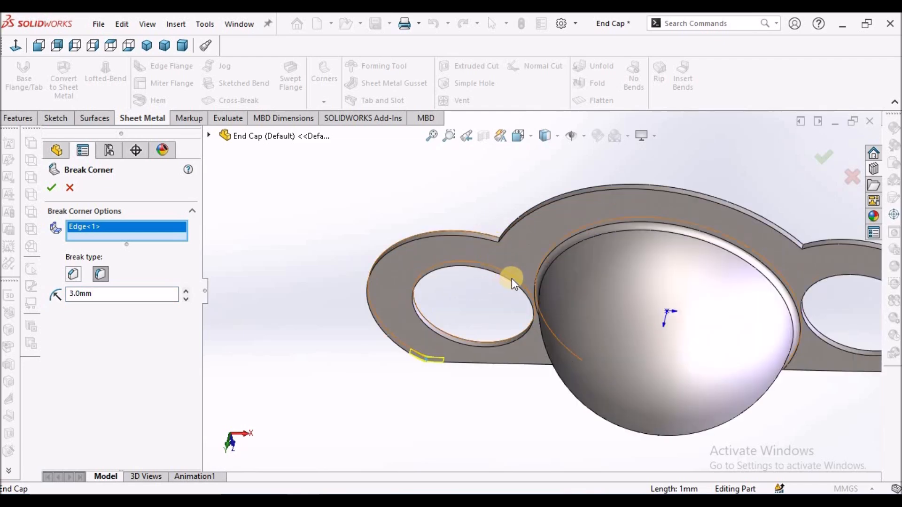
scroll(502, 241, down, 4)
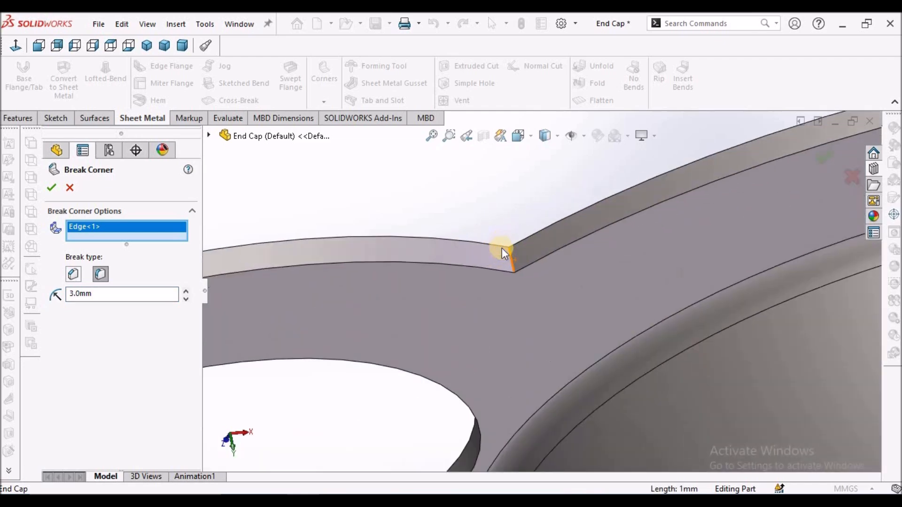
click(512, 256)
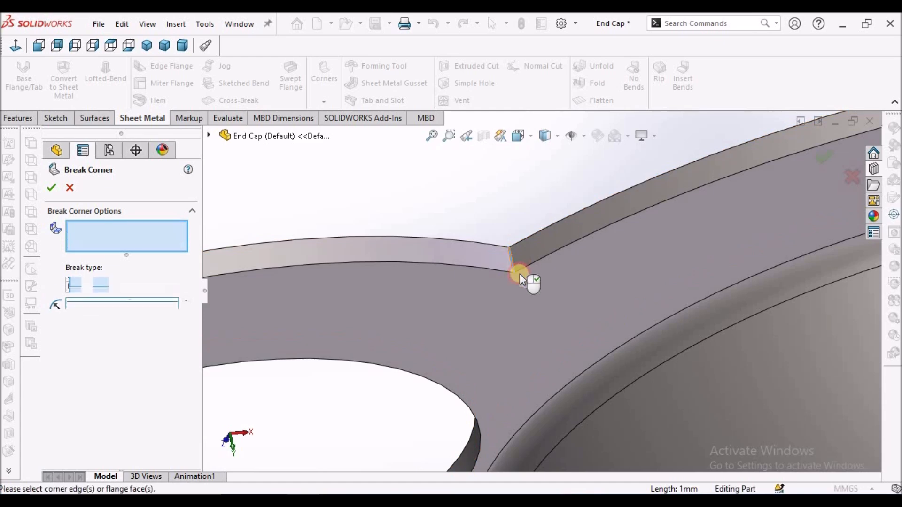
scroll(519, 274, up, 5)
middle_drag(523, 275, 590, 295)
scroll(581, 292, down, 6)
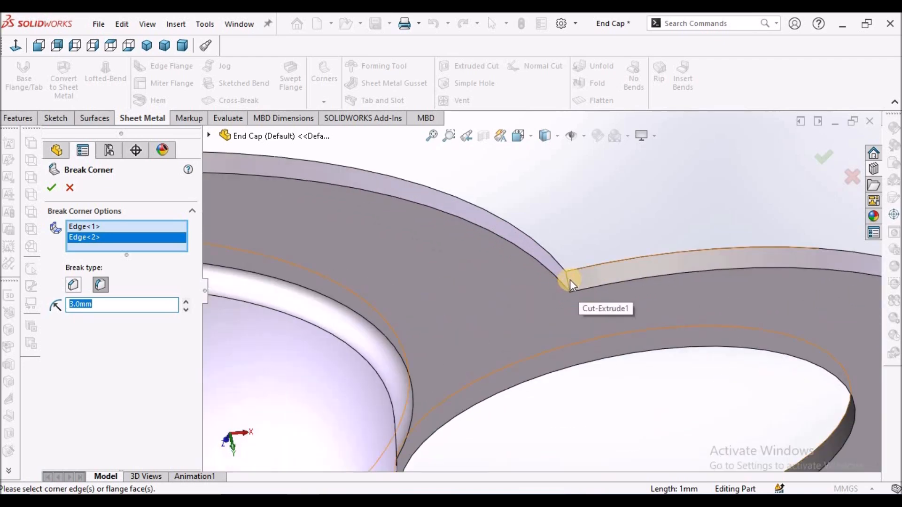
click(568, 281)
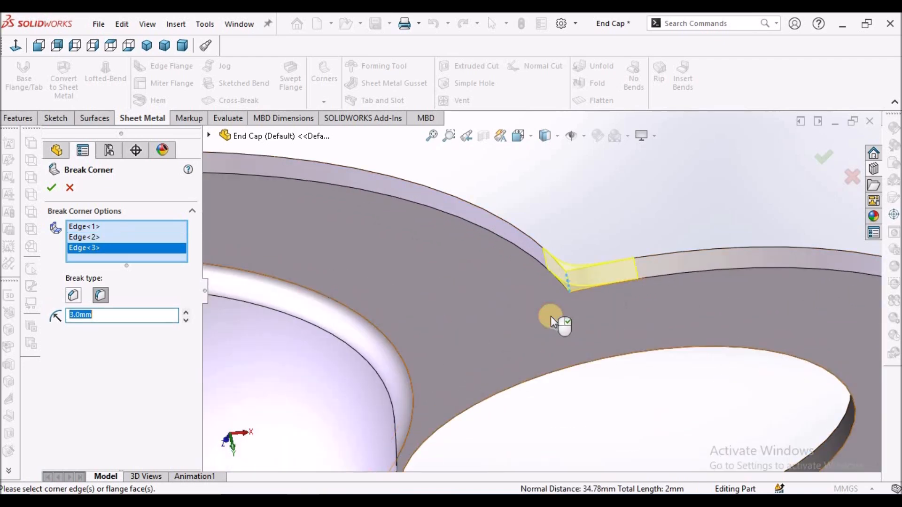
Step: Add the right lobe's corner edge at the straight side and apply the 3 mm Break Corner
scroll(554, 321, up, 10)
middle_drag(556, 322, 532, 194)
middle_drag(577, 383, 564, 350)
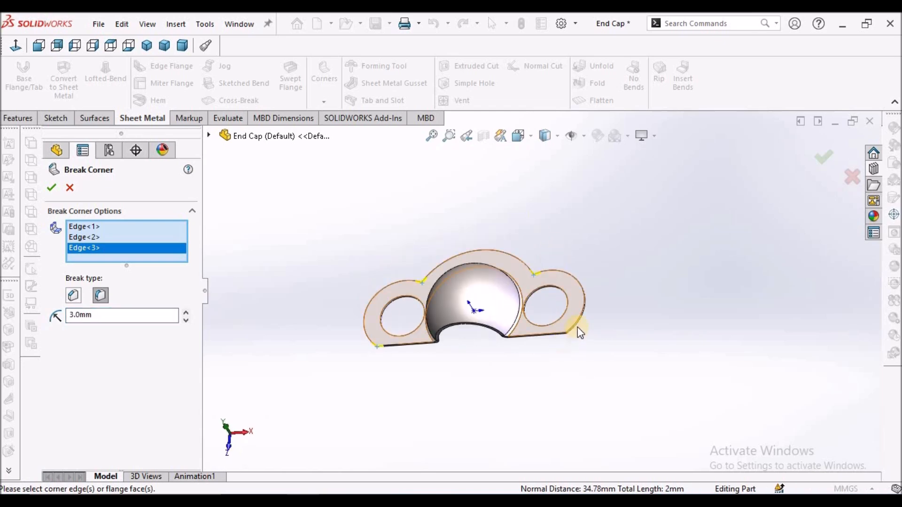
scroll(577, 327, down, 6)
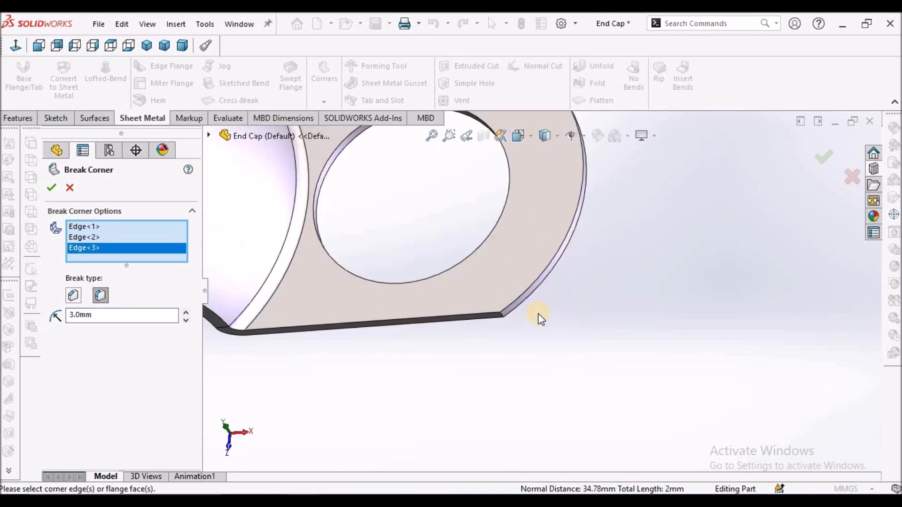
click(474, 311)
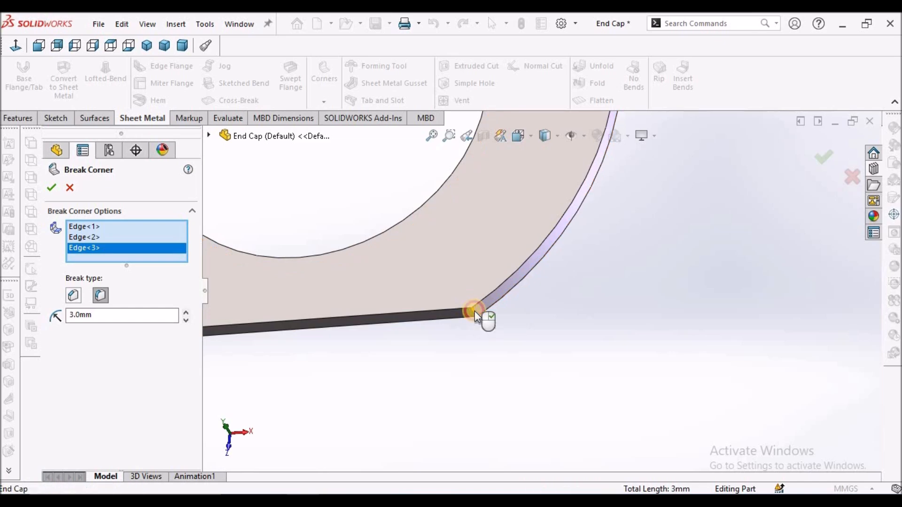
click(51, 187)
Step: Look over the finished End Cap, set the Dimetric view and clear the selection
key(f)
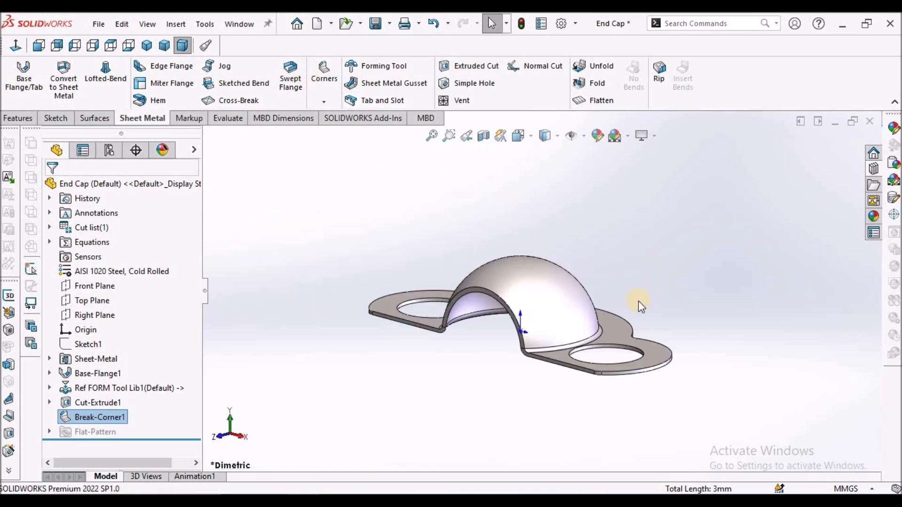
middle_drag(604, 305, 592, 413)
click(180, 46)
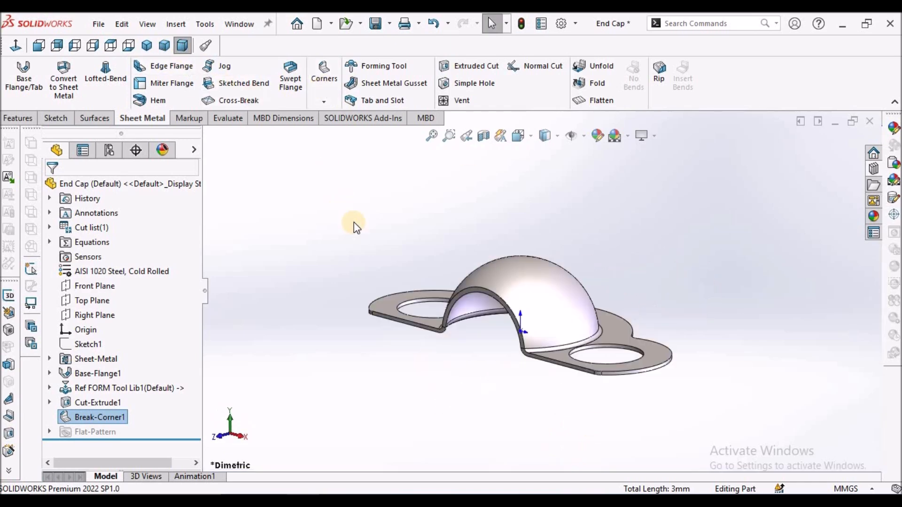
click(372, 258)
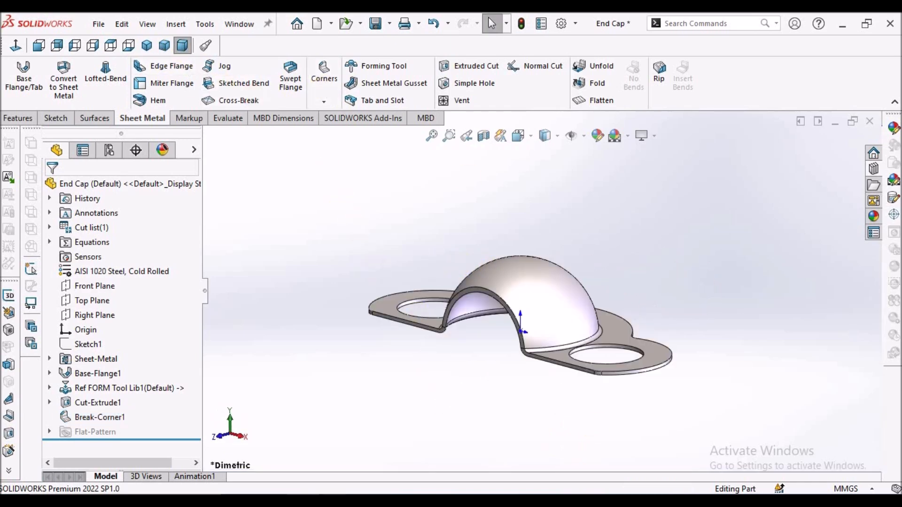